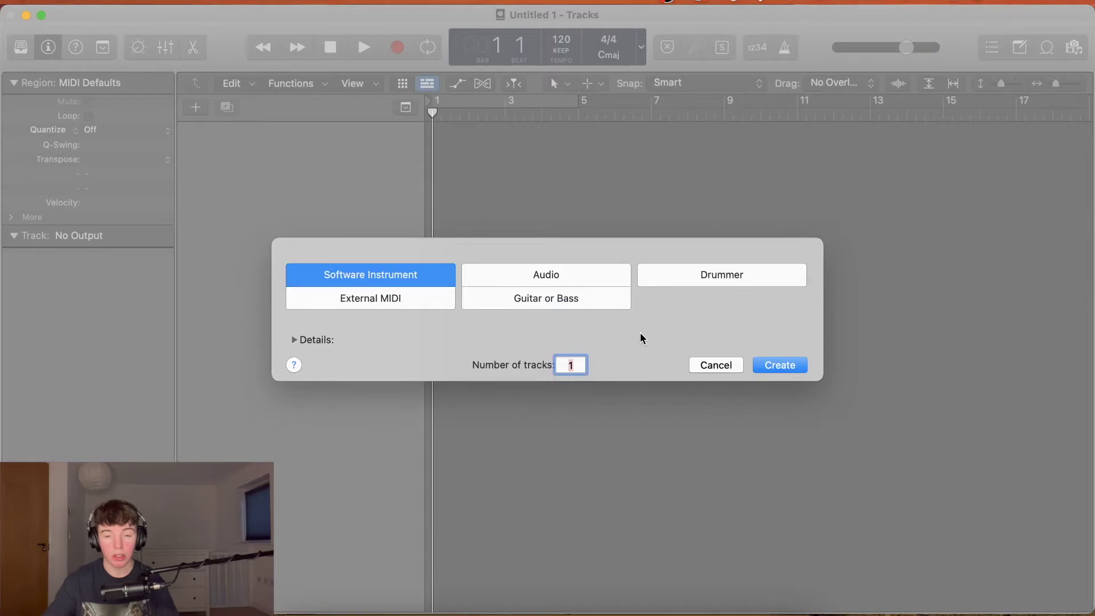
Create one Software Instrument track in the new project.
left_click(583, 277)
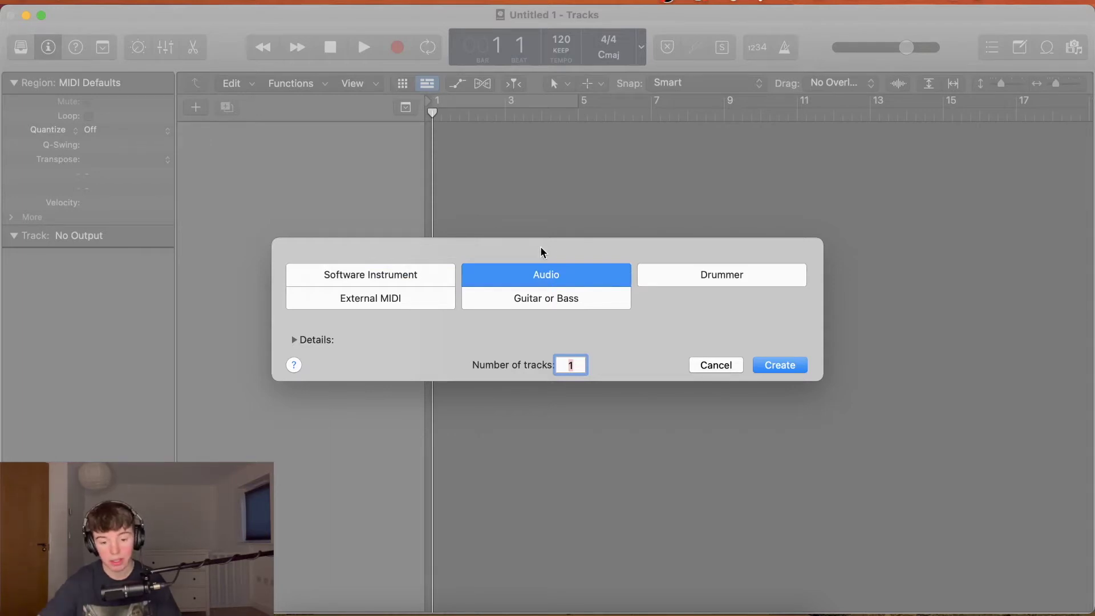
left_click(738, 279)
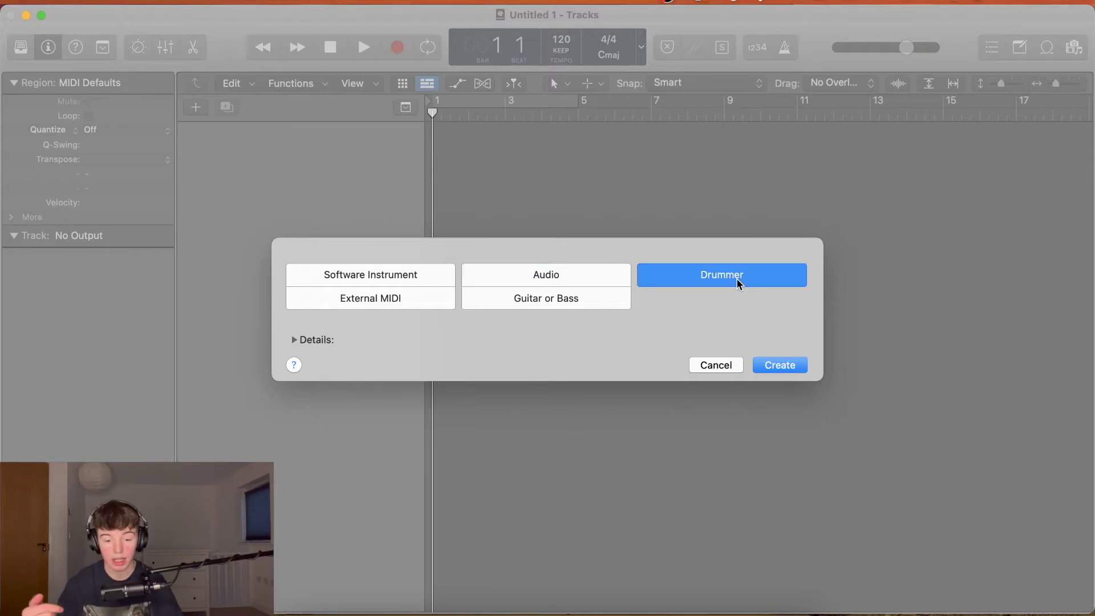
left_click(414, 304)
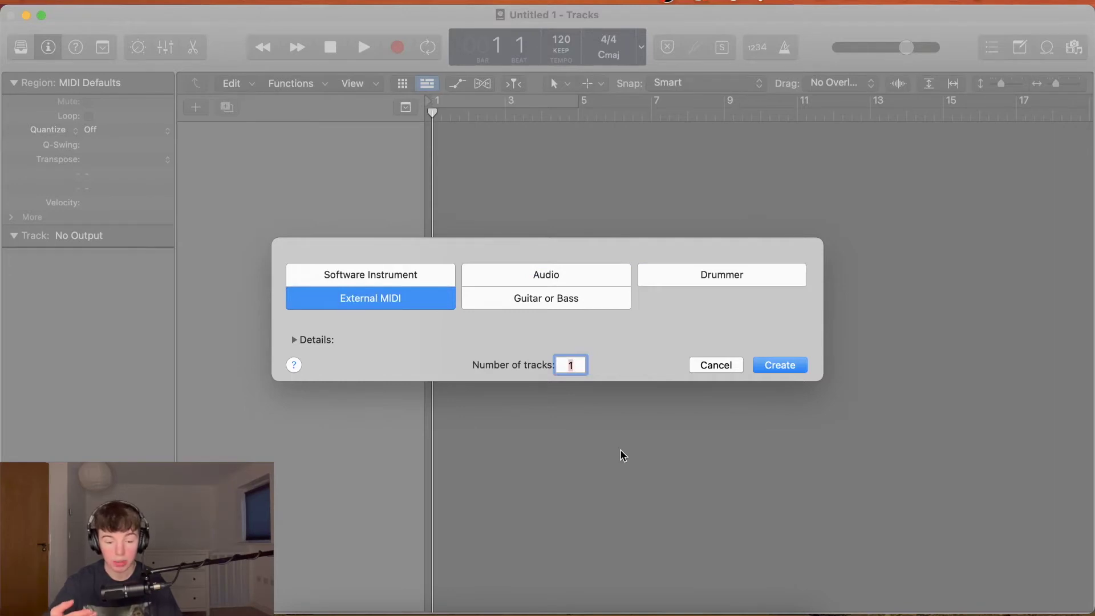
left_click(401, 277)
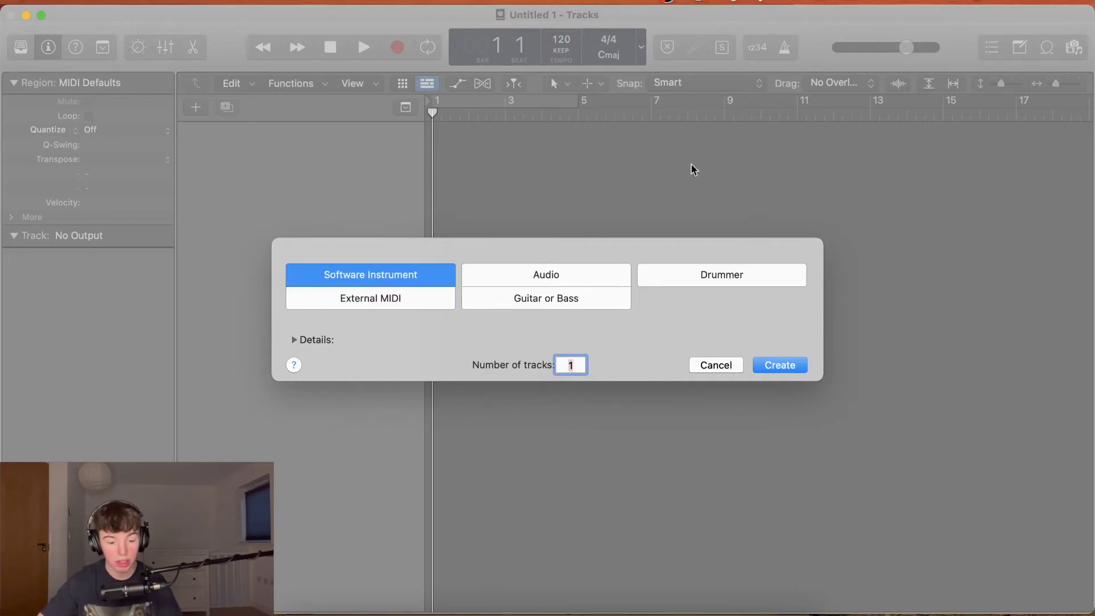
left_click(779, 365)
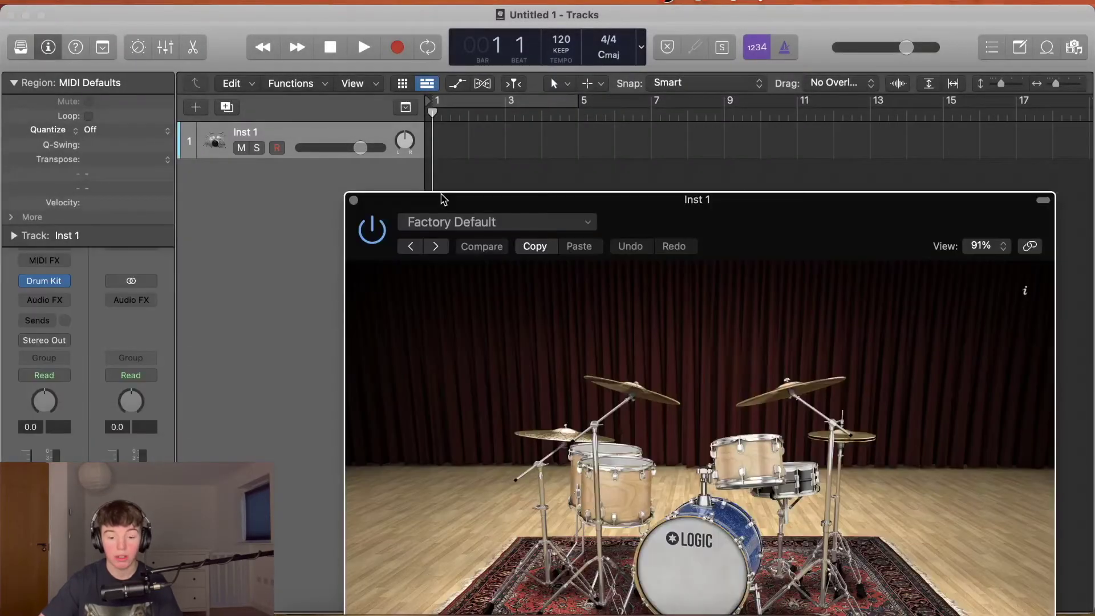
Audition a floor tom in the Drum Kit Designer and close the plug-in window.
left_click_drag(443, 196, 417, 37)
left_click(485, 286)
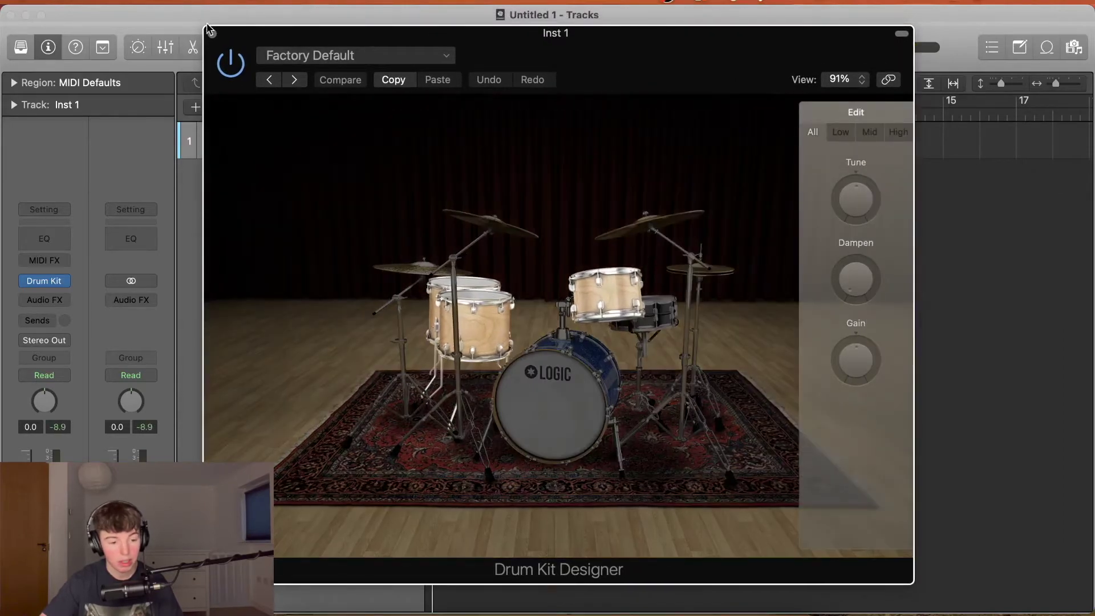
left_click(212, 34)
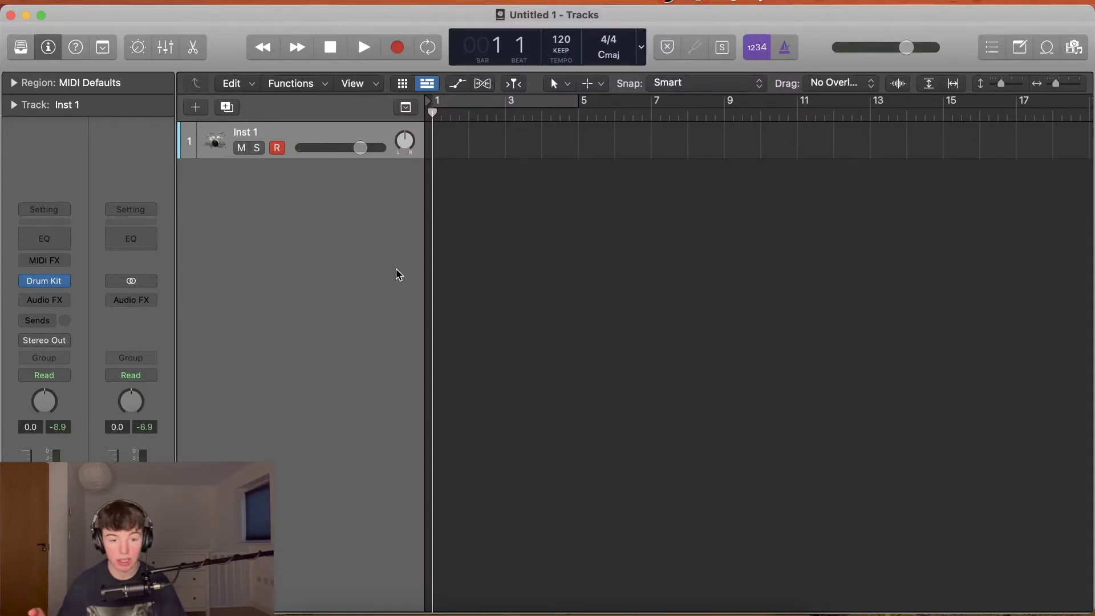
Replace the track's Drum Kit Designer instrument with Vintage Electric Piano and close its plug-in window.
left_click(76, 283)
mouse_move(67, 283)
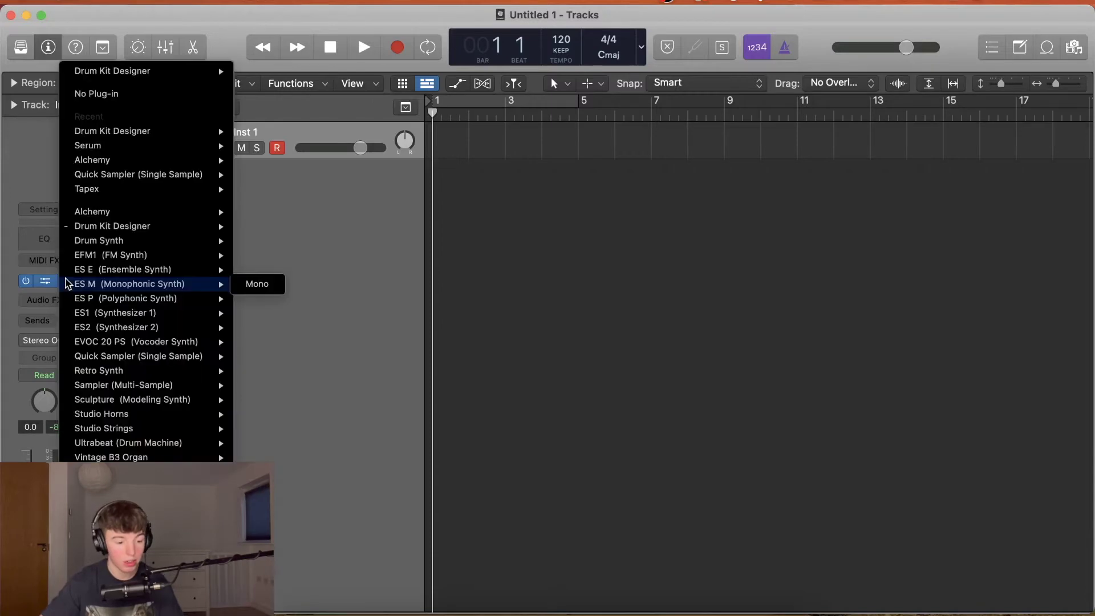
left_click(8, 267)
left_click(62, 279)
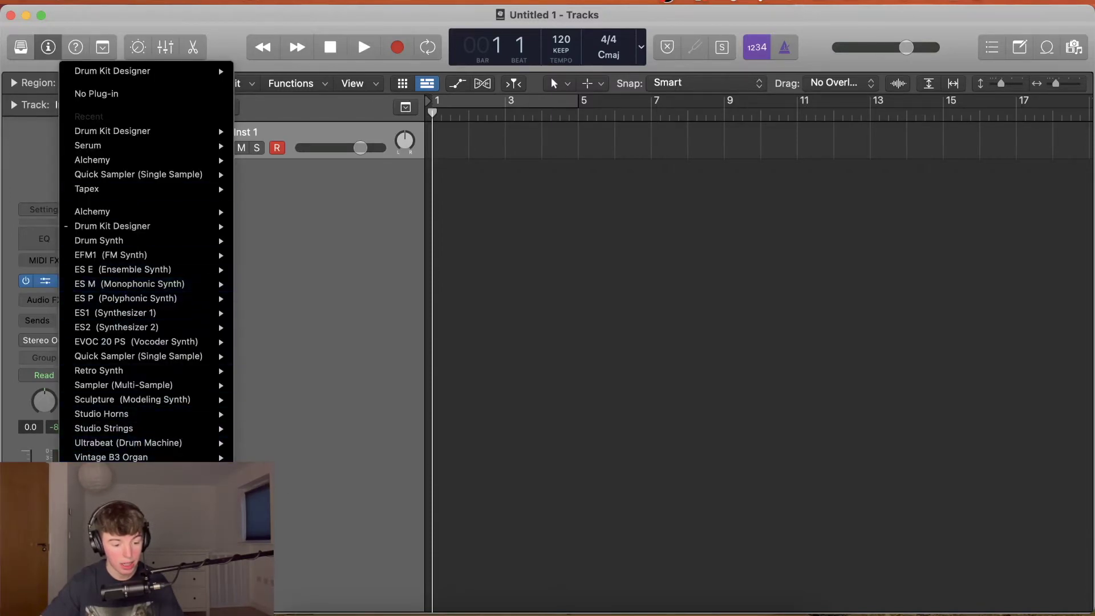
left_click(275, 487)
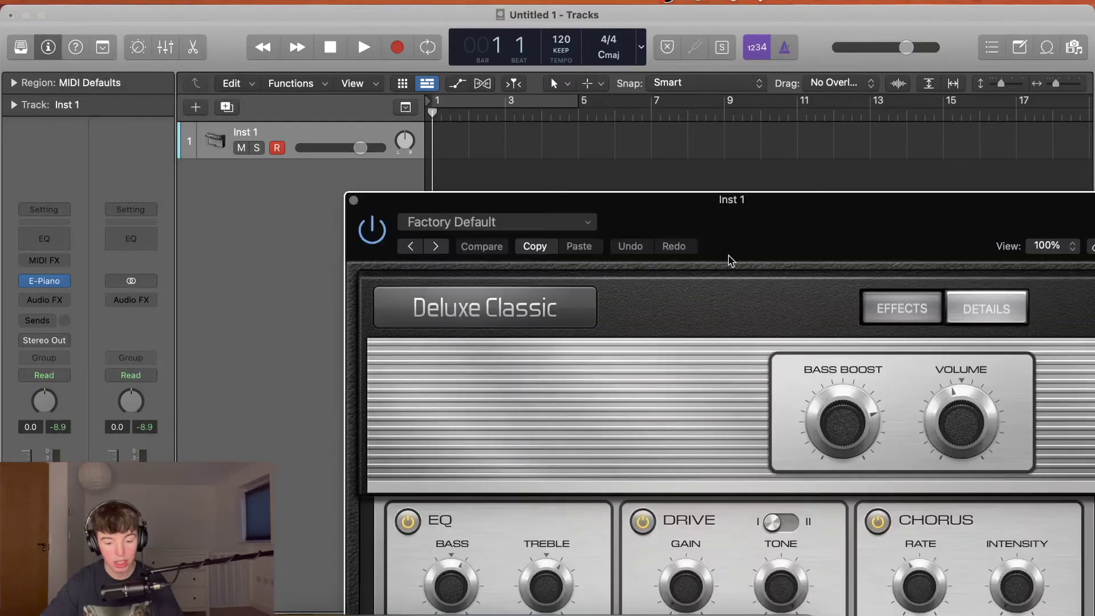
left_click_drag(731, 261, 435, 57)
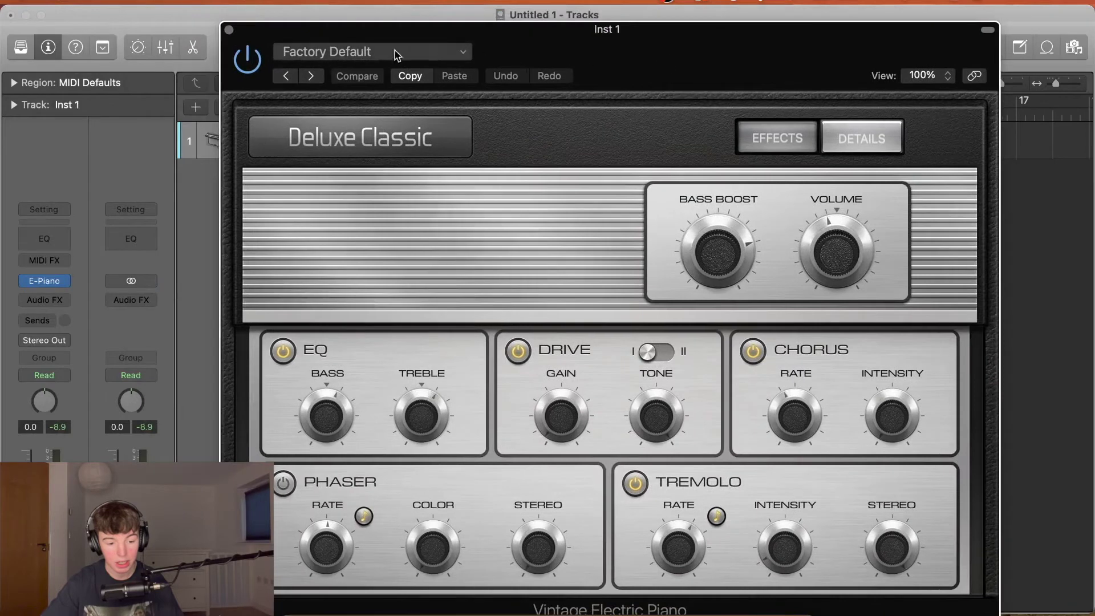
left_click(229, 29)
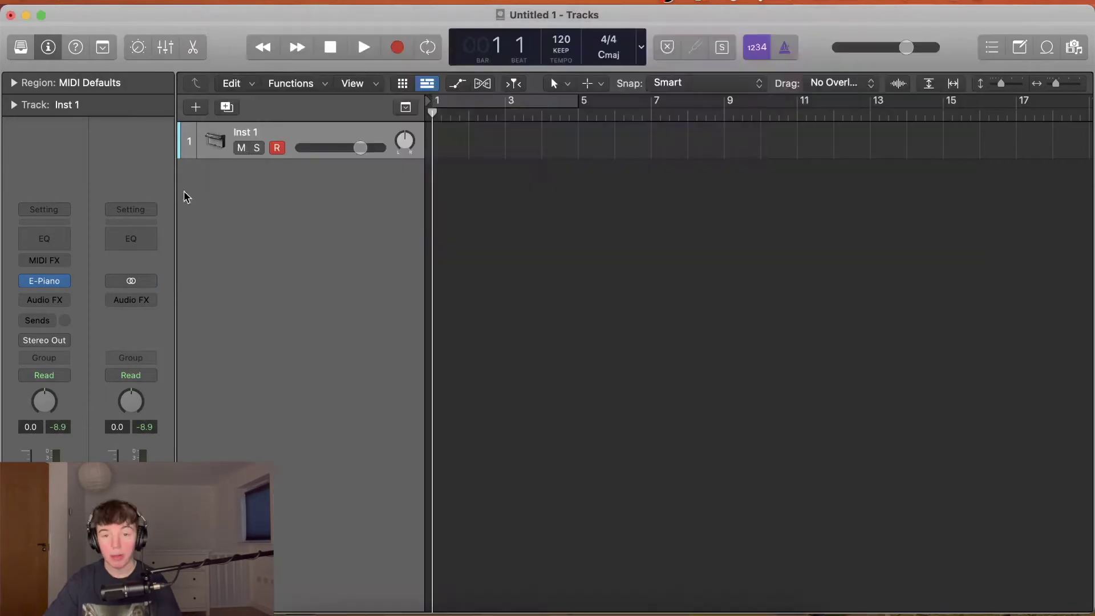
Show the sound Library beside the track inspector.
left_click(21, 49)
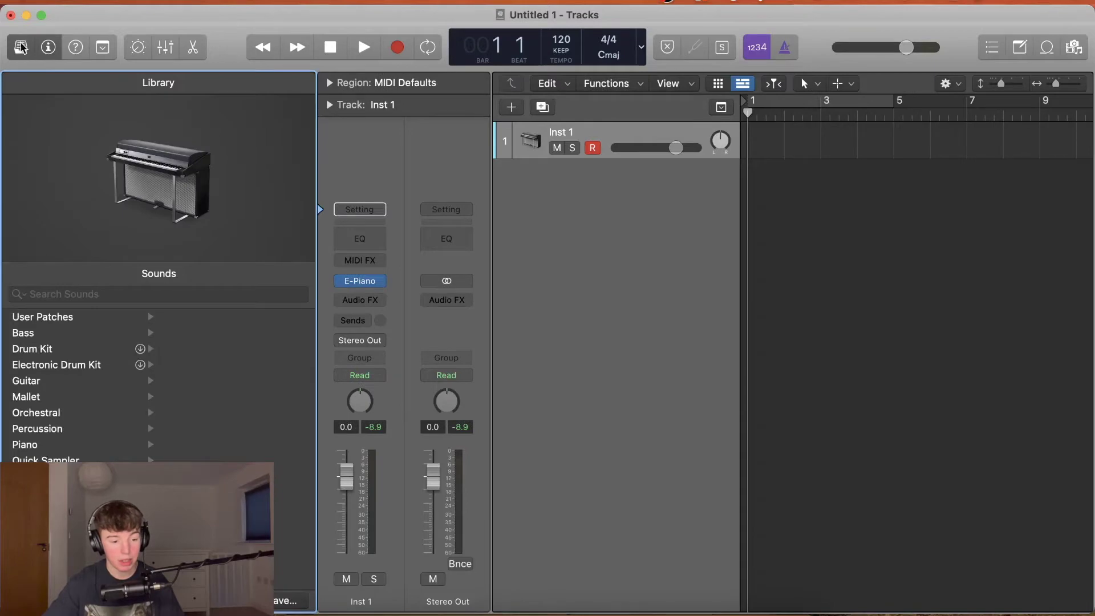
left_click(21, 49)
left_click(22, 49)
left_click(21, 49)
left_click(21, 49)
key("y")
key("y")
Examine the Library's sound categories, including Studio Strings, Drum Kit, Electronic Drum Kit, Guitar and Percussion.
scroll(59, 431, "down", 1)
scroll(59, 434, "down", 3)
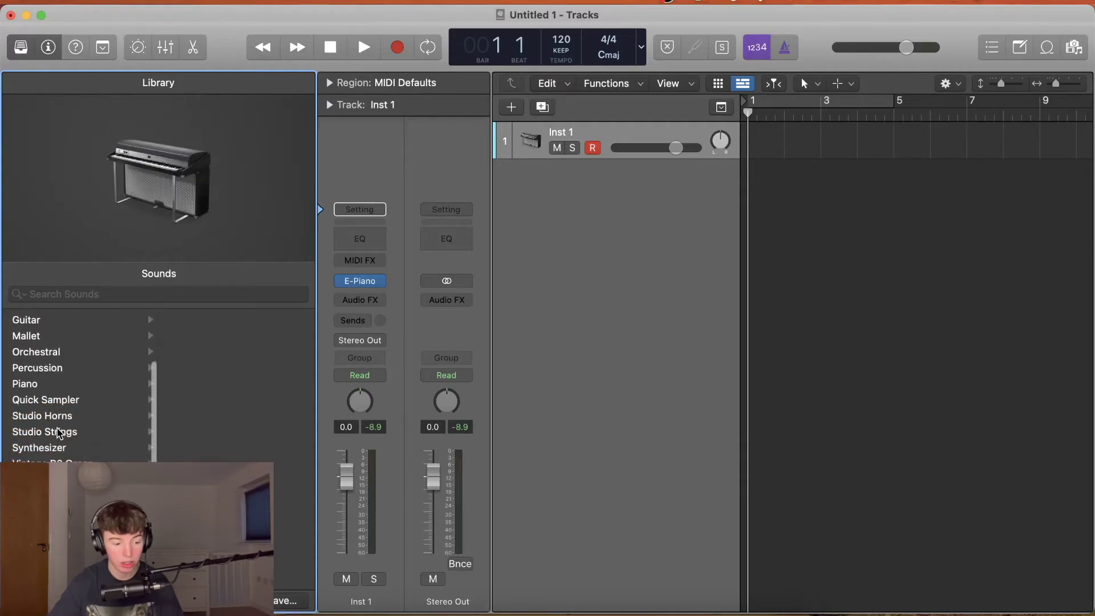
left_click(59, 433)
scroll(60, 434, "up", 3)
scroll(59, 433, "up", 1)
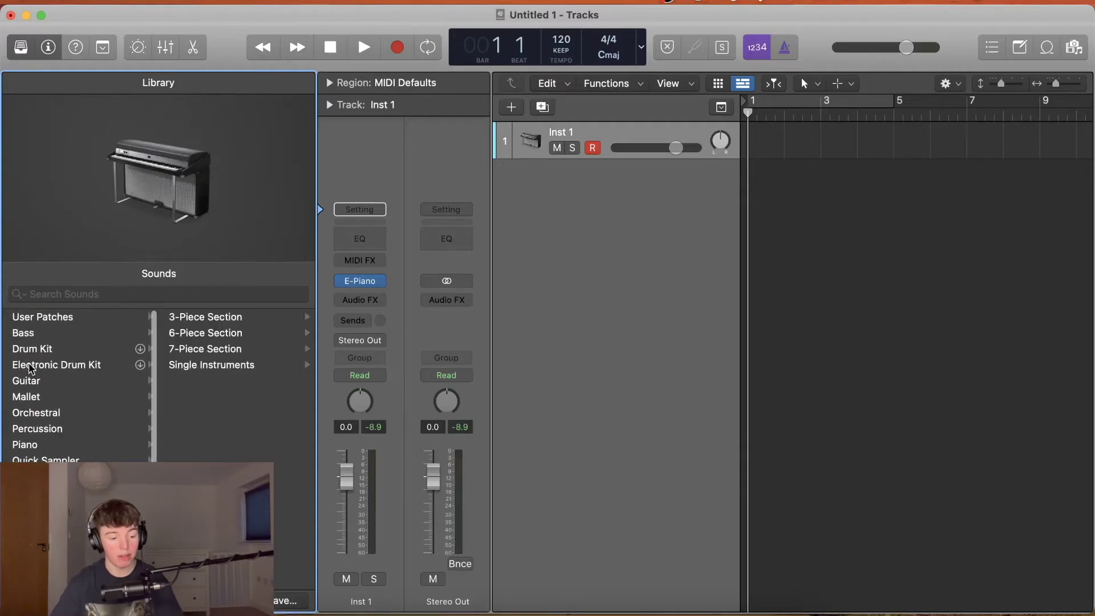
key("Down")
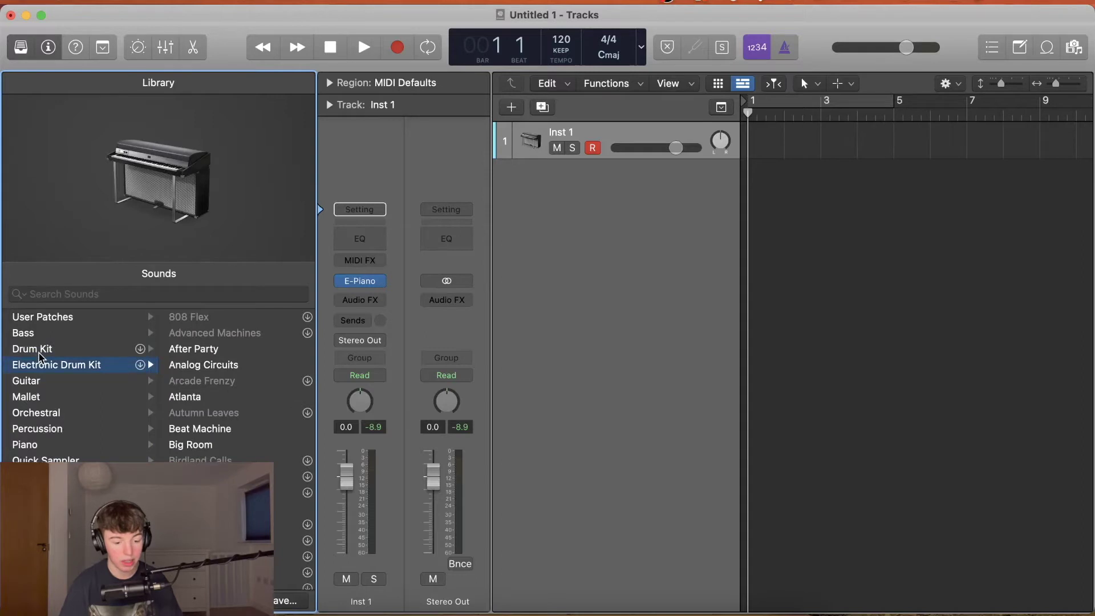
key("Down")
key("Up")
key("Up")
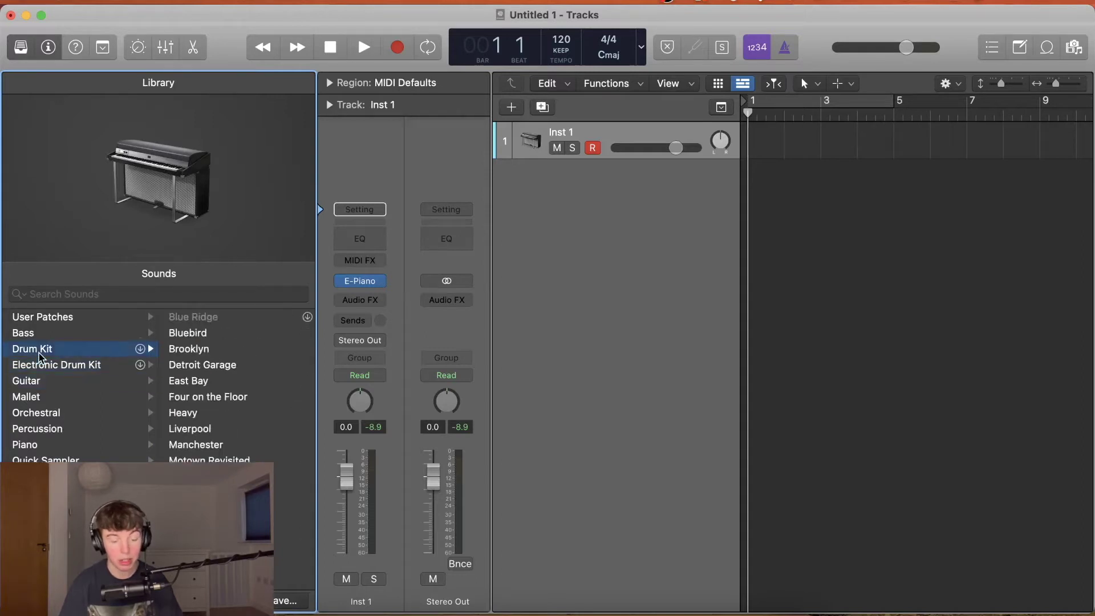
key("Down")
key("Down")
key("Down")
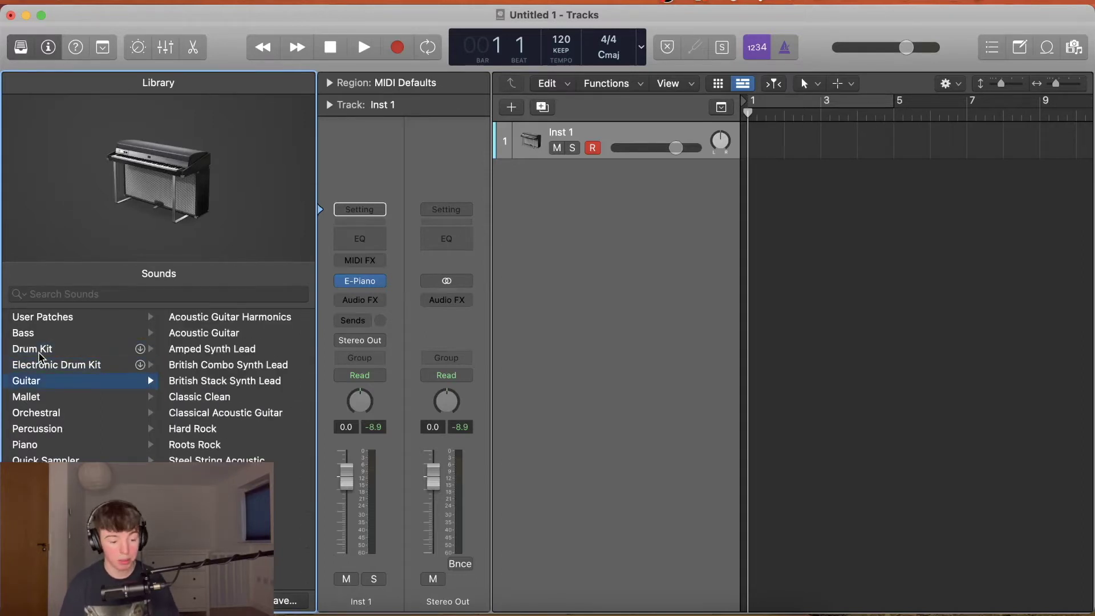
key("Up")
key("Up")
key("Down")
key("Down")
key("Down")
key("Down")
key("Down")
key("Down")
key("Down")
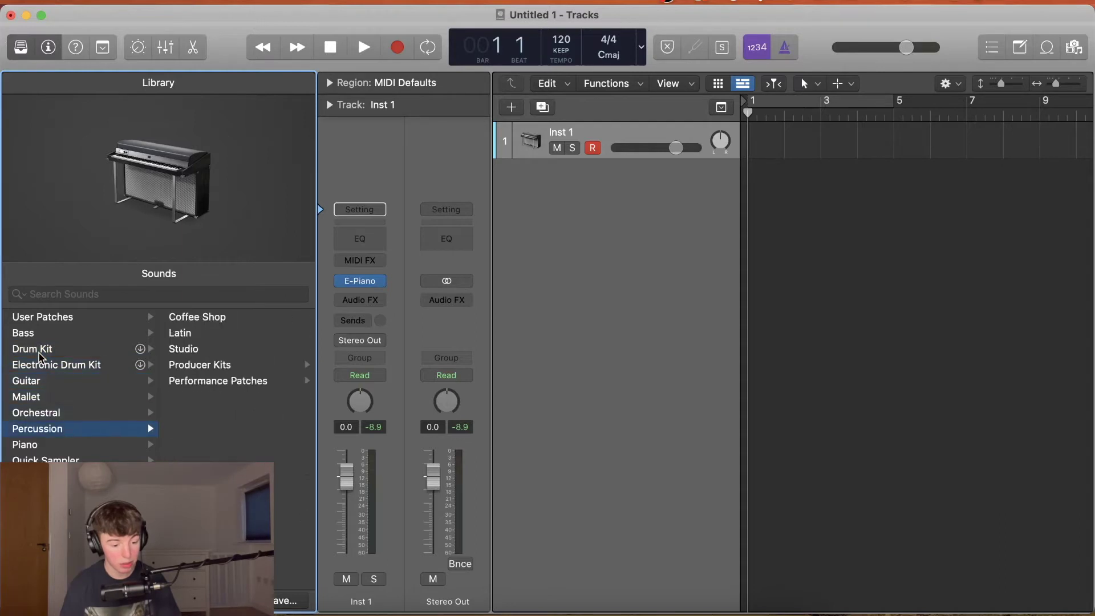
Load the Grand Piano and Pad patch from the Piano category onto the track.
key("Up")
key("Up")
key("Right")
key("Down")
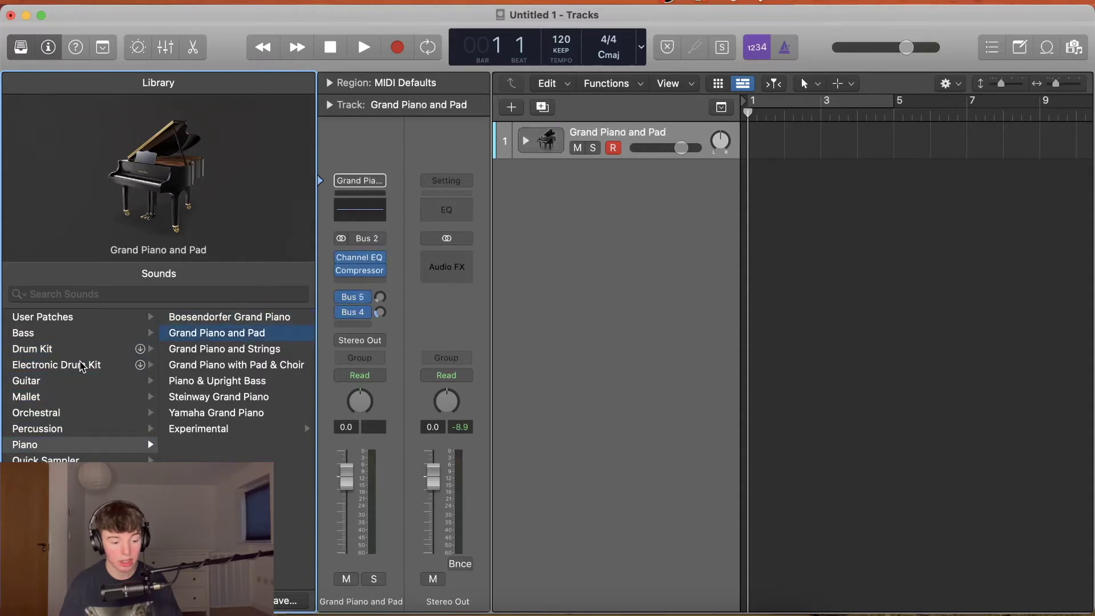
Try the Acoustic Guitar and Amped Synth Lead patches from the Guitar category on the track.
key("Left")
key("Up")
key("Up")
key("Up")
key("Up")
key("Right")
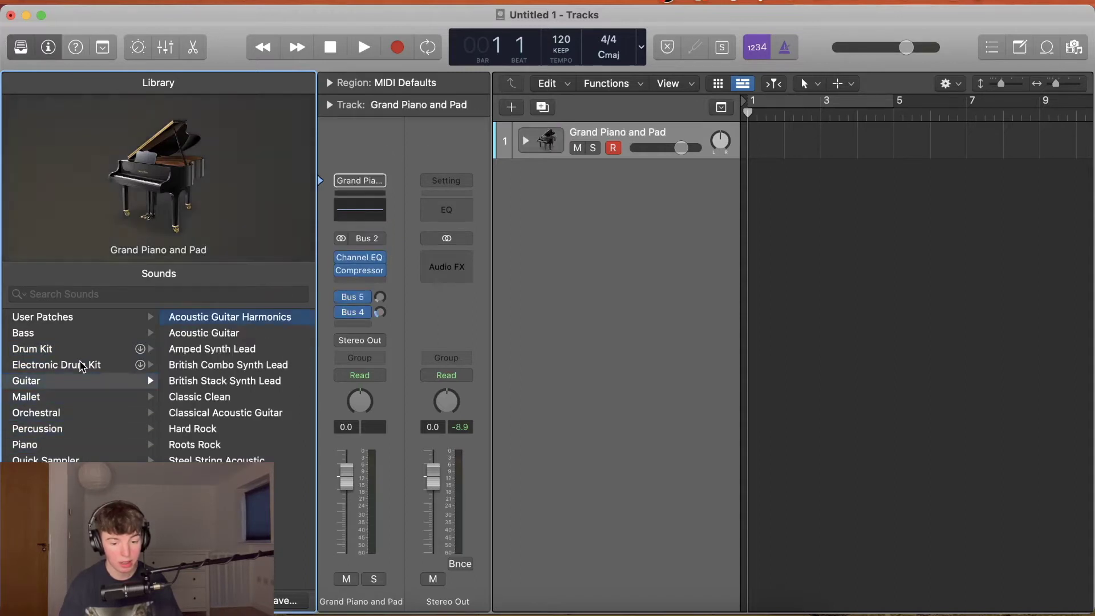
key("Down")
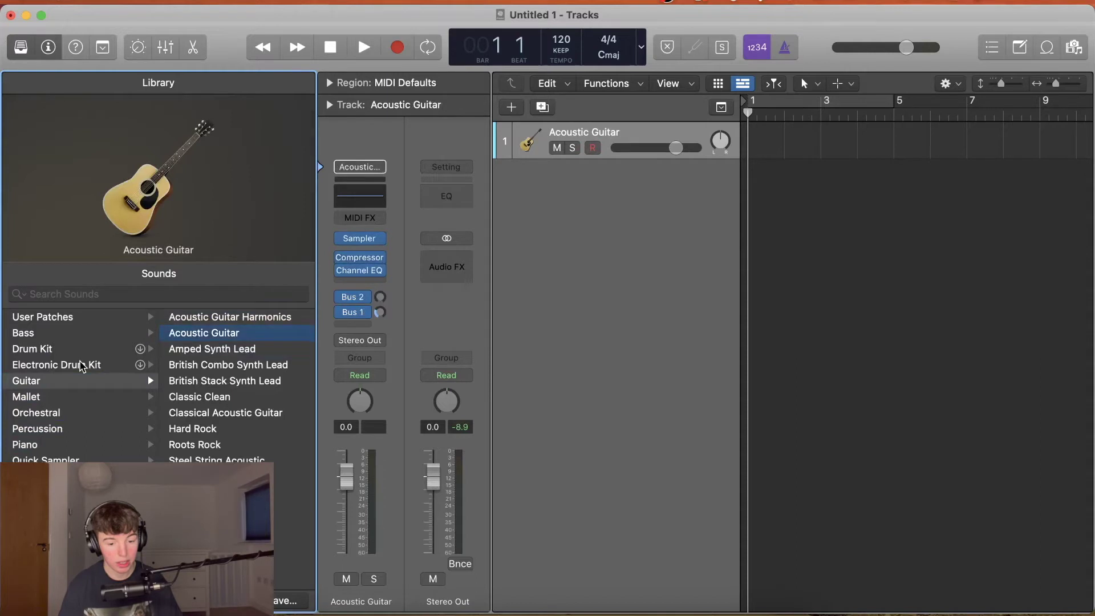
key("Down")
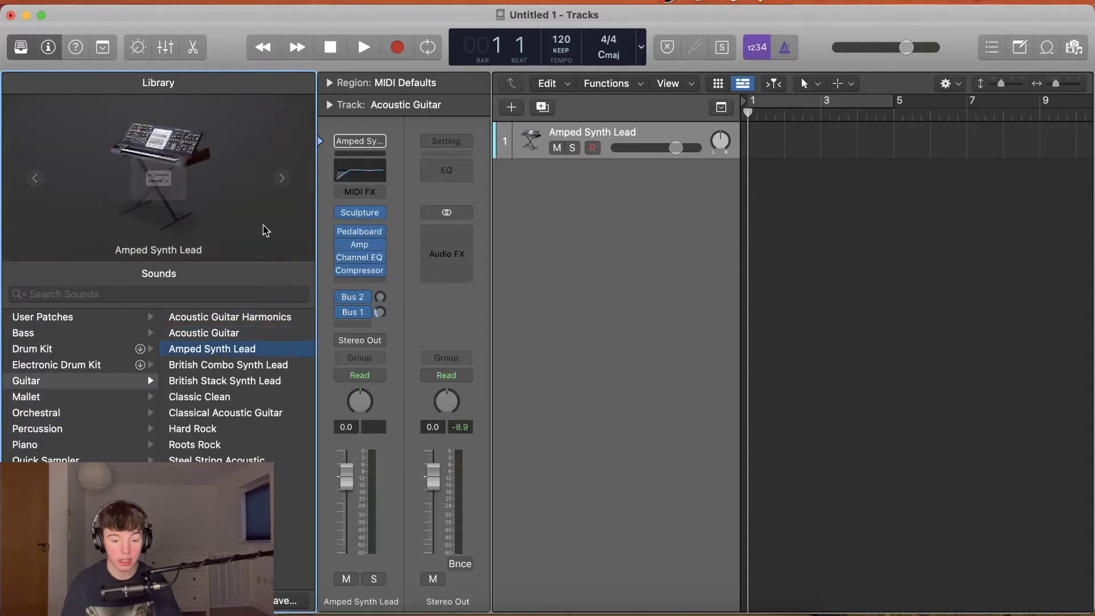
Load the Boesendorfer Grand Piano patch onto the track and hide both the inspector and the Library.
key("i")
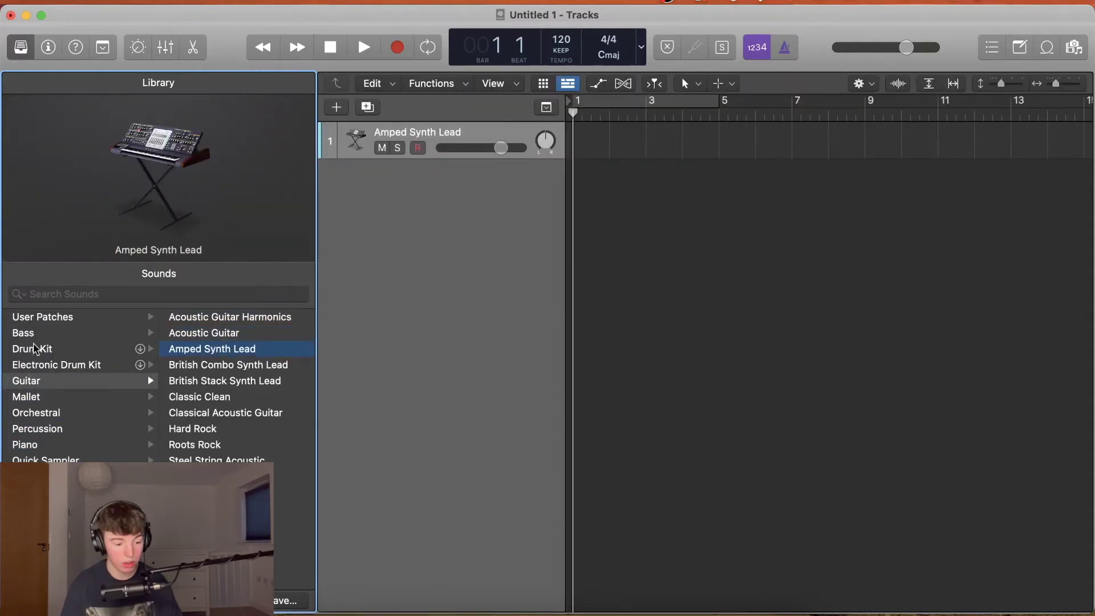
left_click(30, 444)
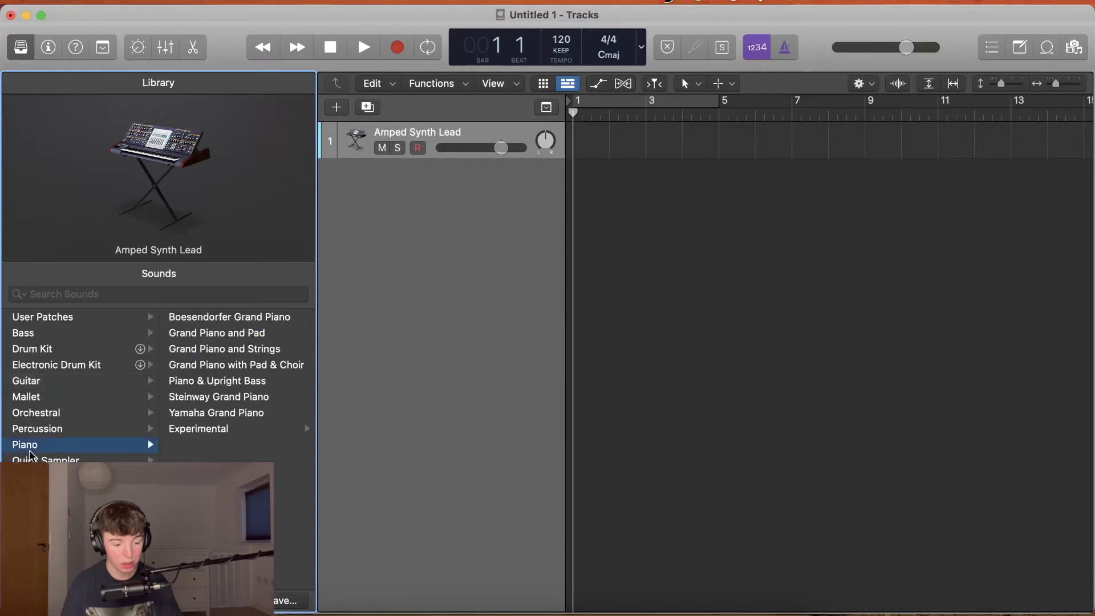
left_click(221, 318)
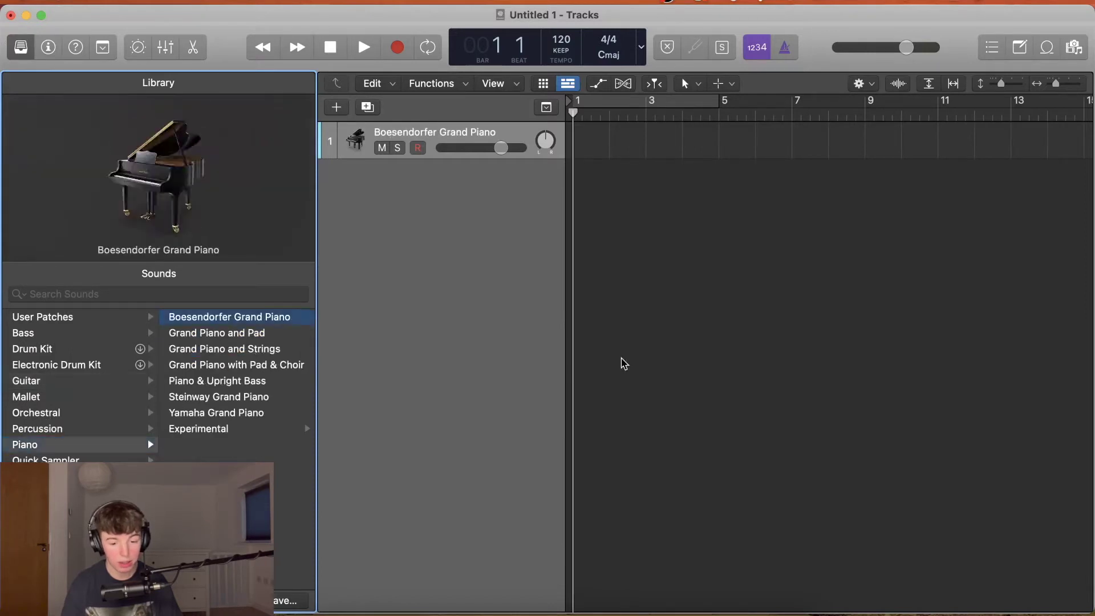
left_click(24, 52)
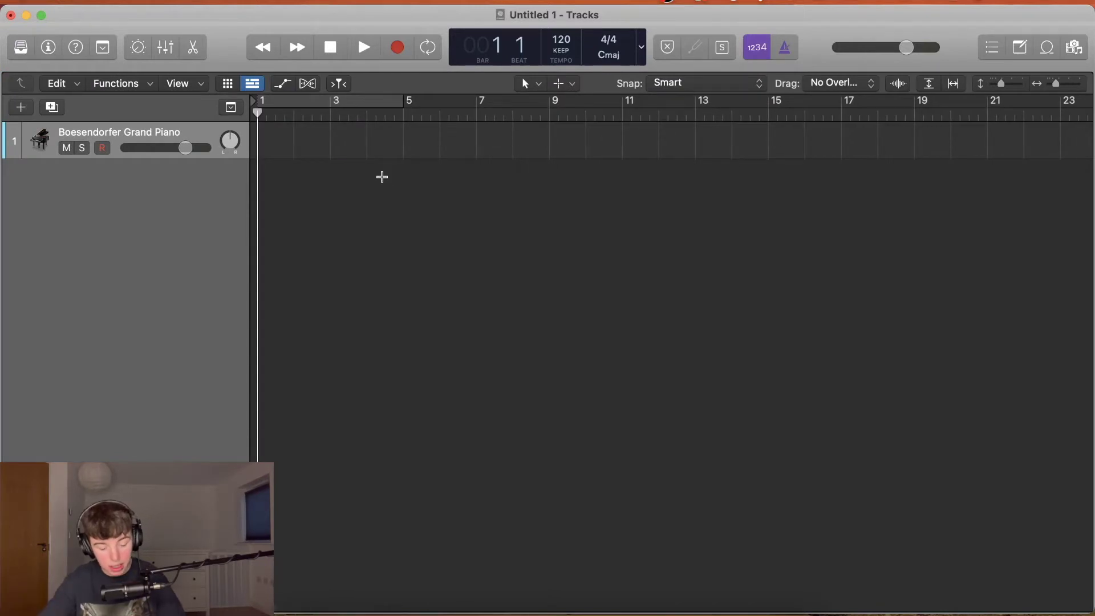
Audition the Boesendorfer Grand Piano by playing a few notes with Musical Typing, and close its window.
key("super+k")
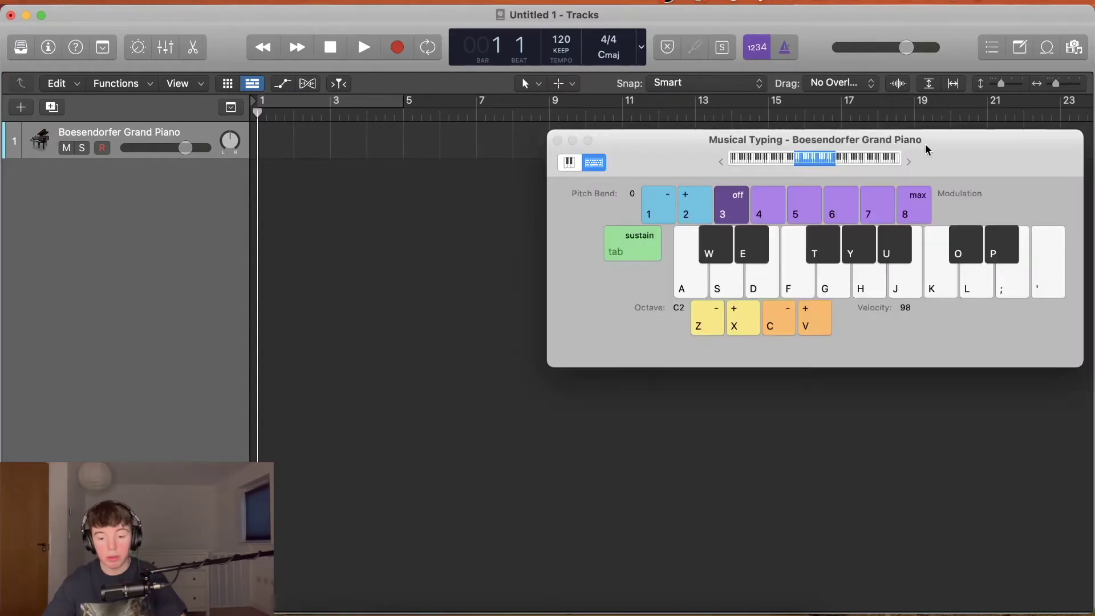
left_click_drag(925, 149, 688, 147)
key("a")
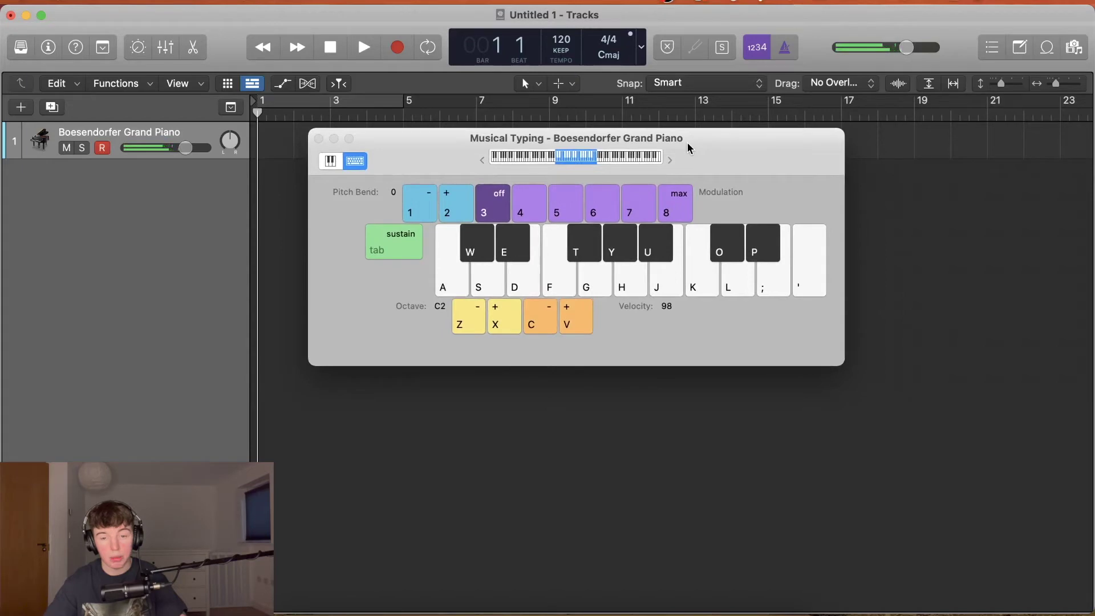
key("d")
key("h")
key("k")
key("h")
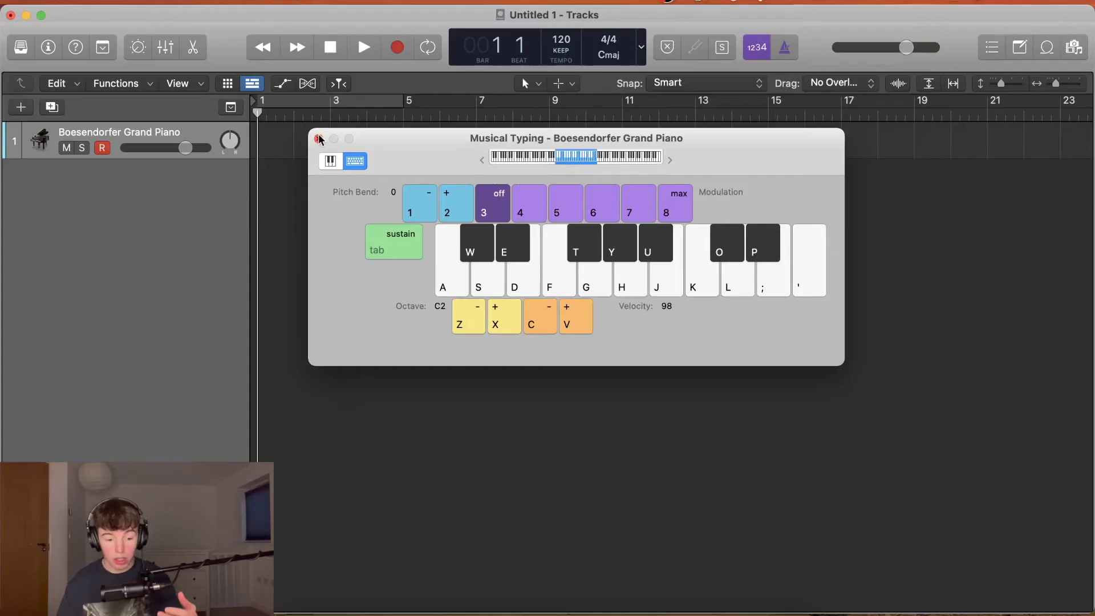
left_click(319, 138)
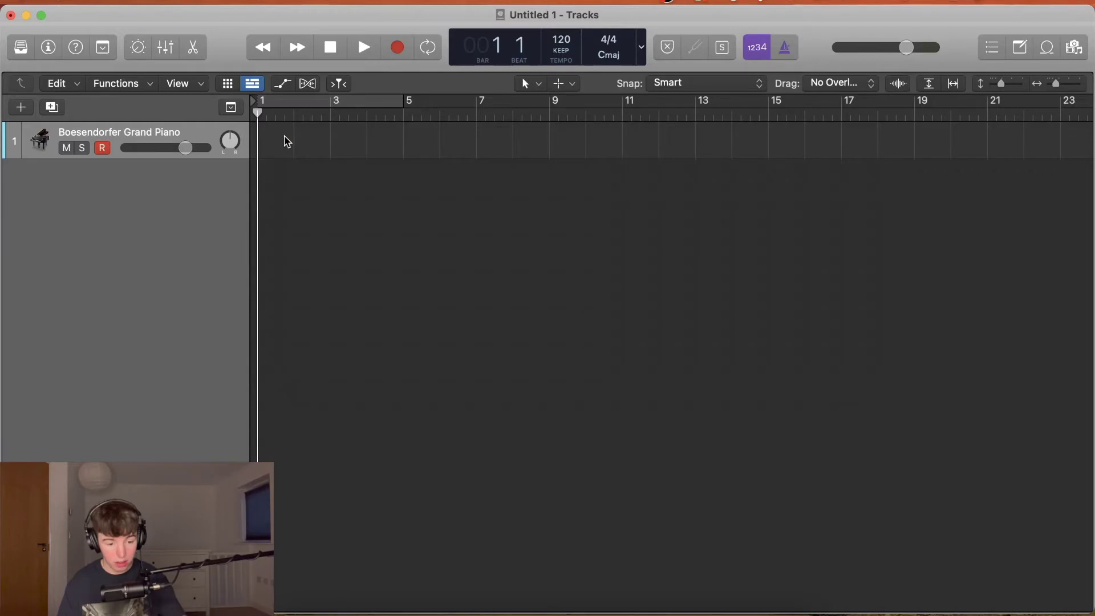
Create a MIDI region at bar 1 of the Boesendorfer Grand Piano track and open it in the Score editor.
right_click(283, 141)
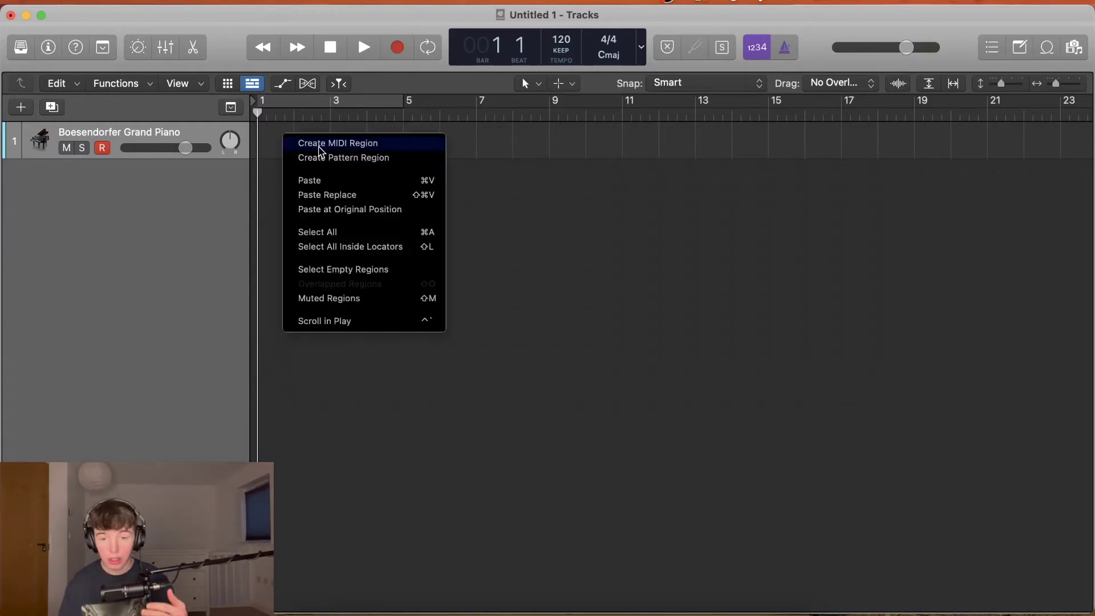
left_click(320, 144)
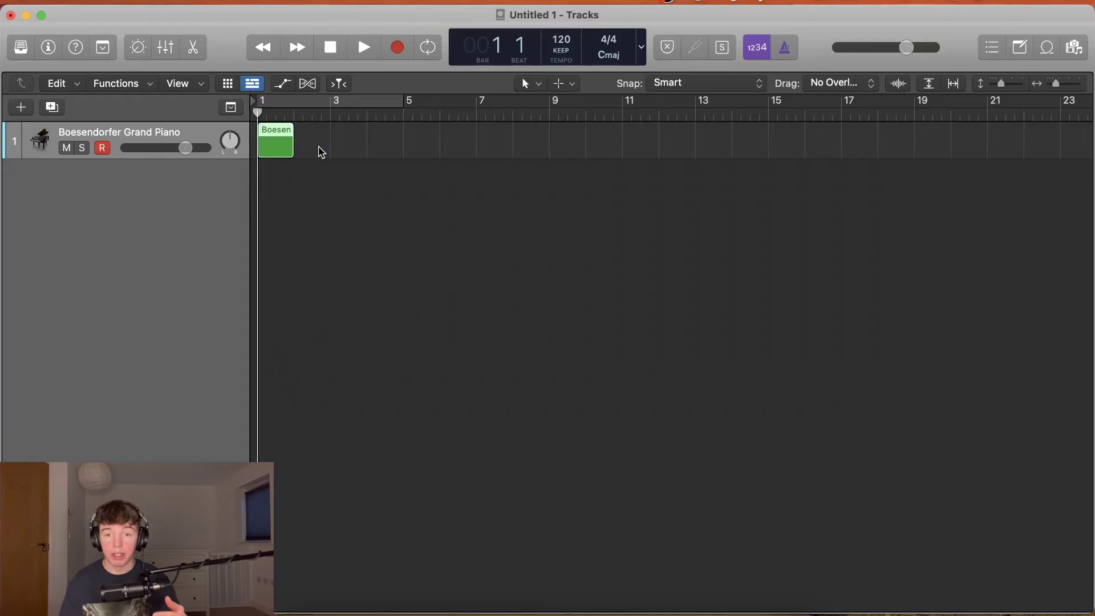
double_click(283, 147)
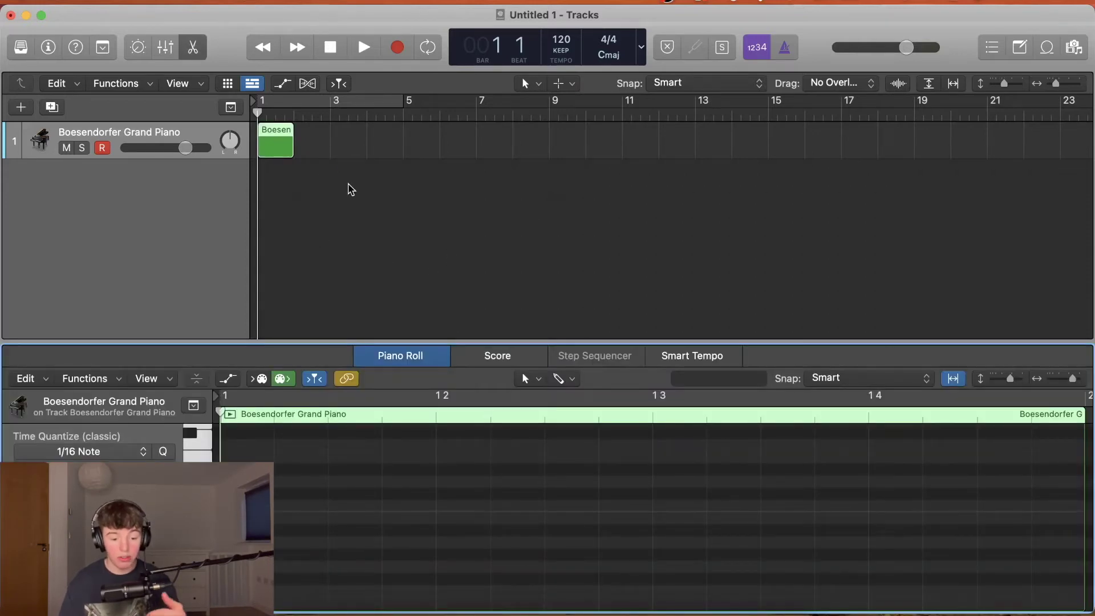
left_click(461, 353)
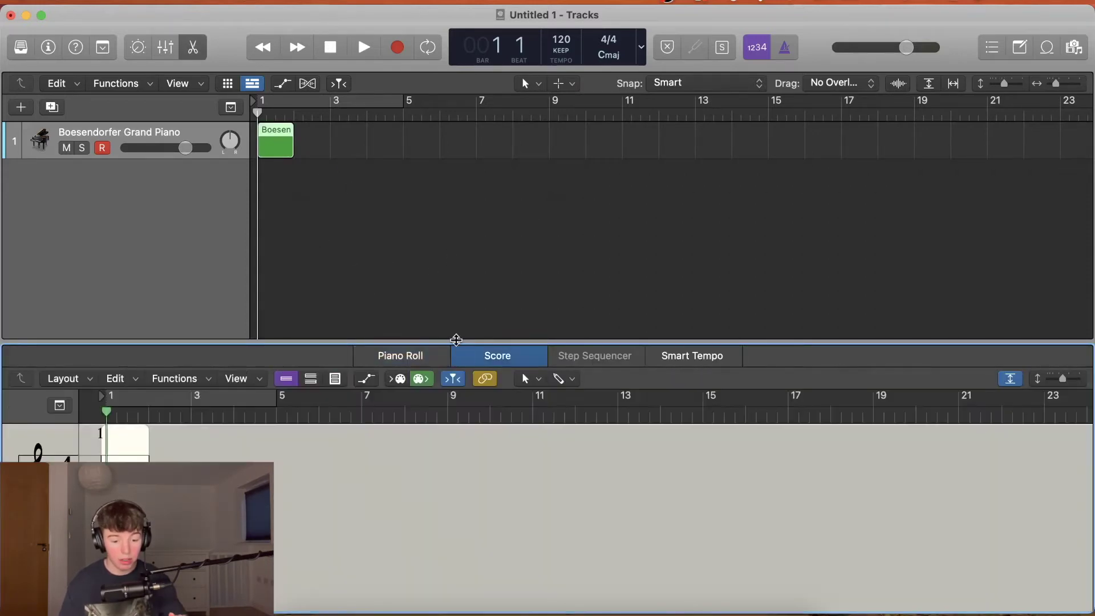
Enlarge the editor area, show the piano region in the Piano Roll, and extend the region to four bars.
left_click_drag(455, 326, 435, 215)
left_click(415, 231)
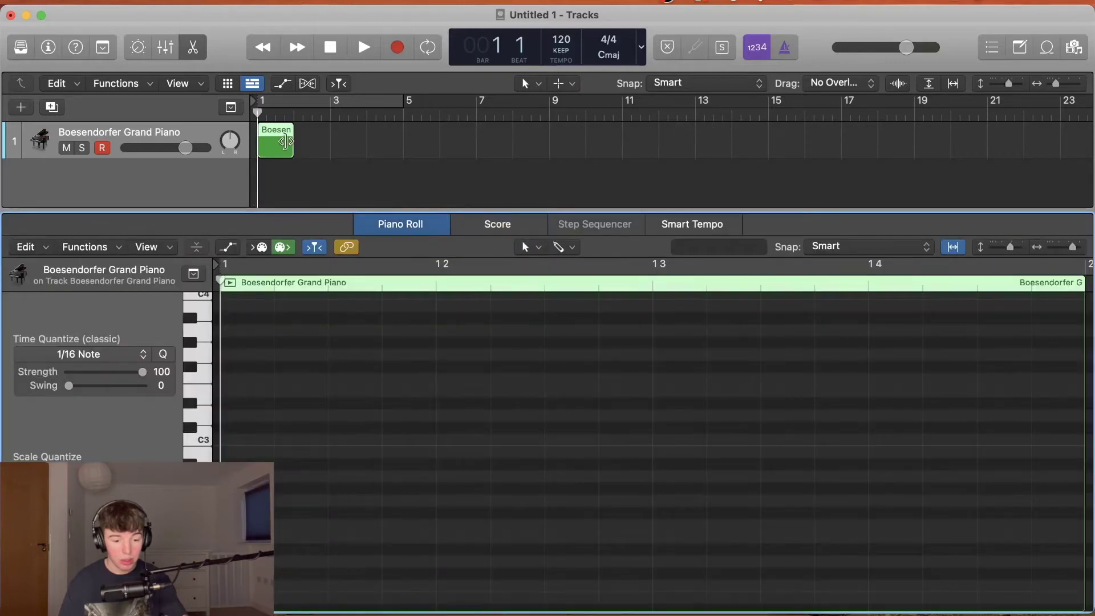
left_click_drag(292, 149, 391, 165)
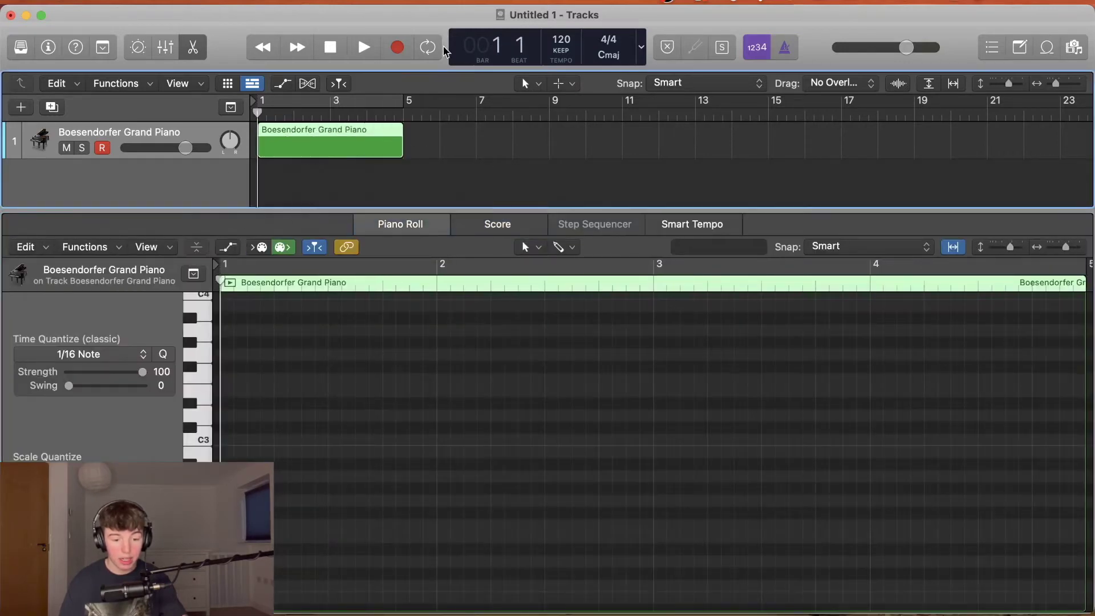
Enable cycle playback from bar 1 to bar 5, play the loop briefly, and toggle the cycle off and on again.
left_click(375, 103)
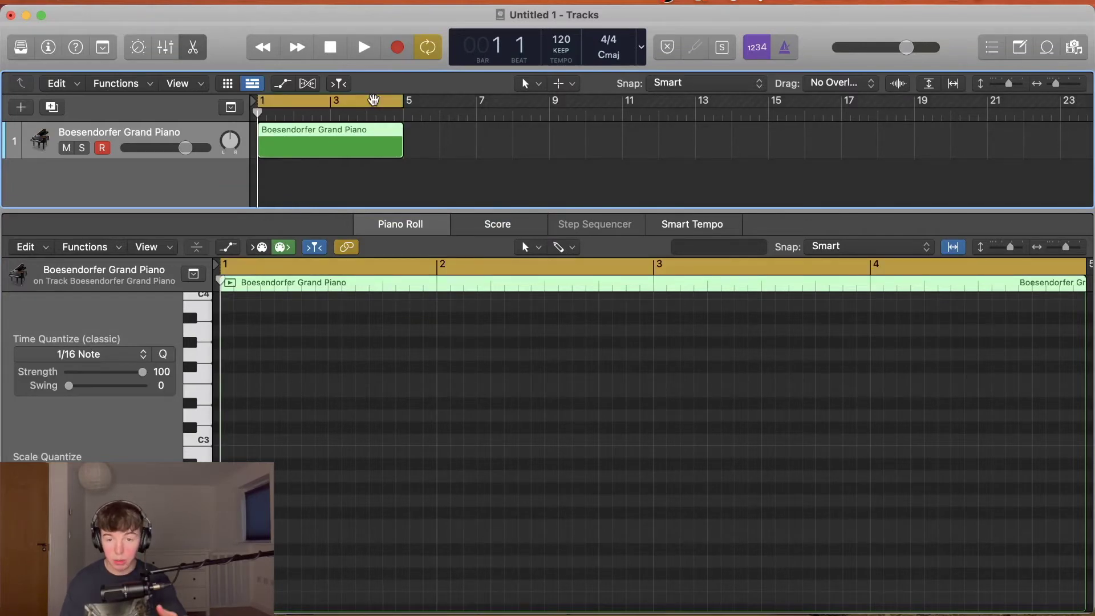
key("space")
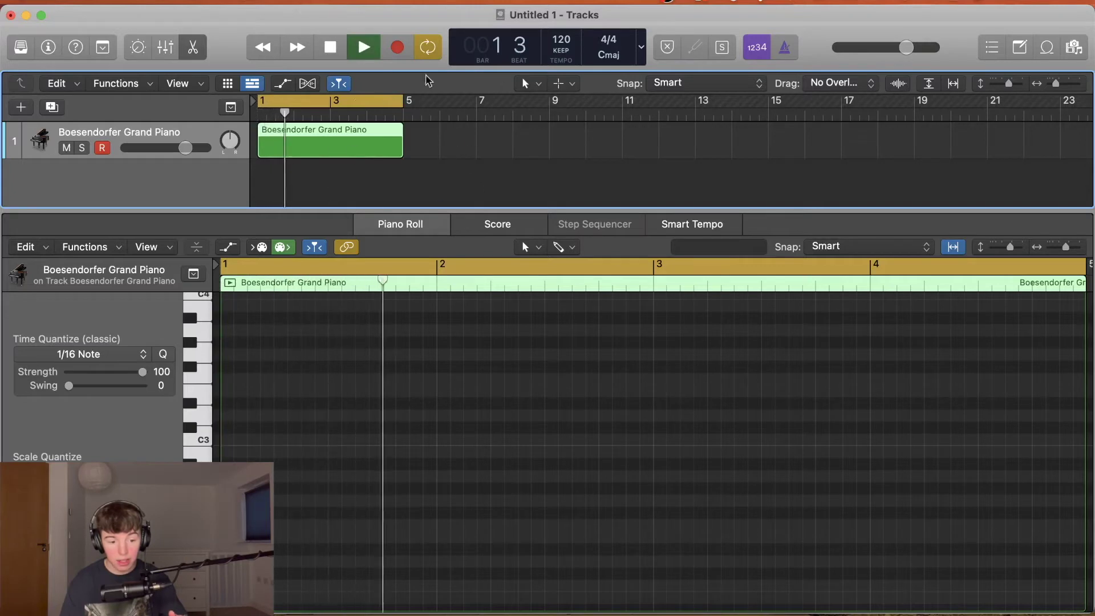
left_click(378, 114)
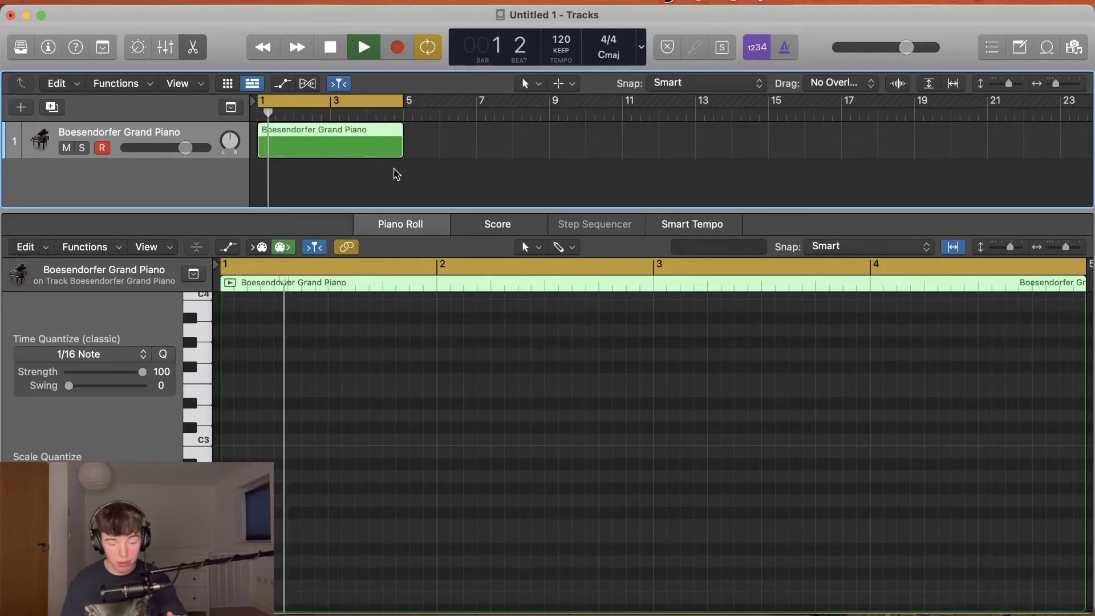
key("space")
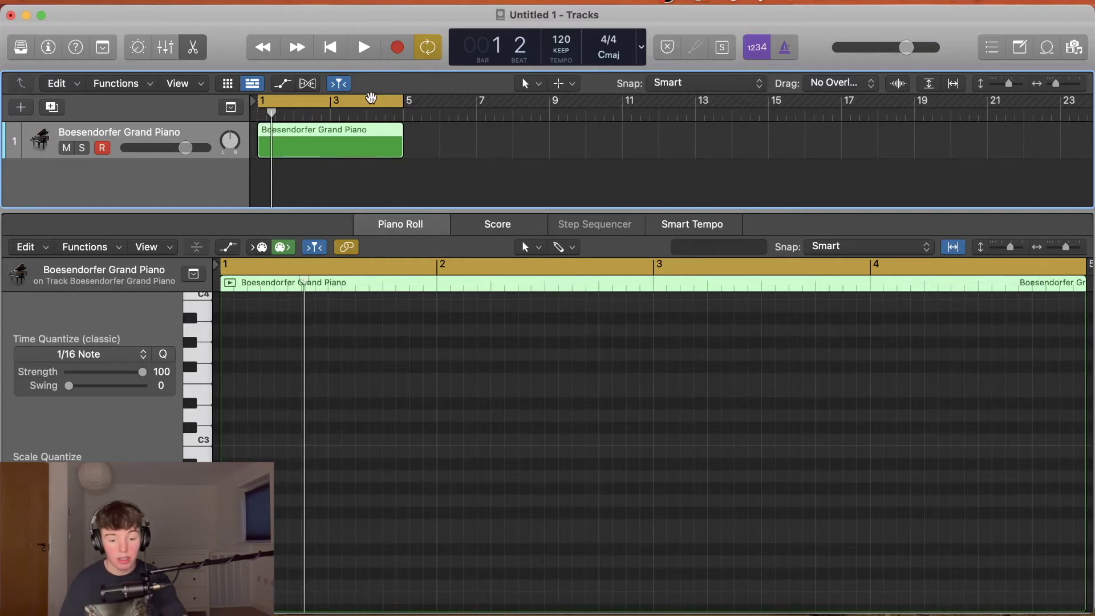
left_click(372, 98)
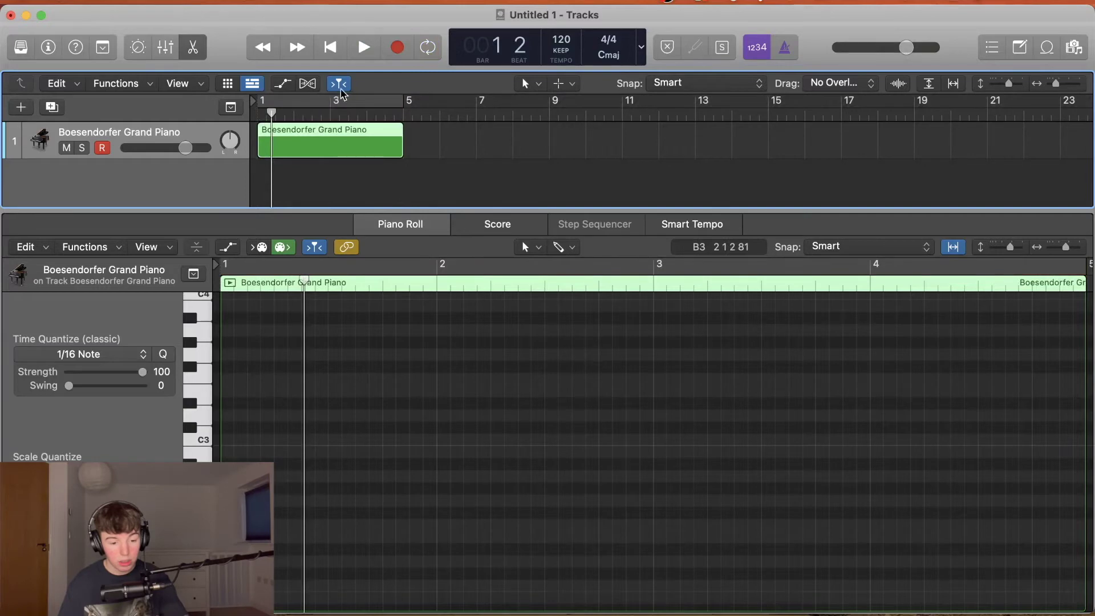
left_click(346, 96)
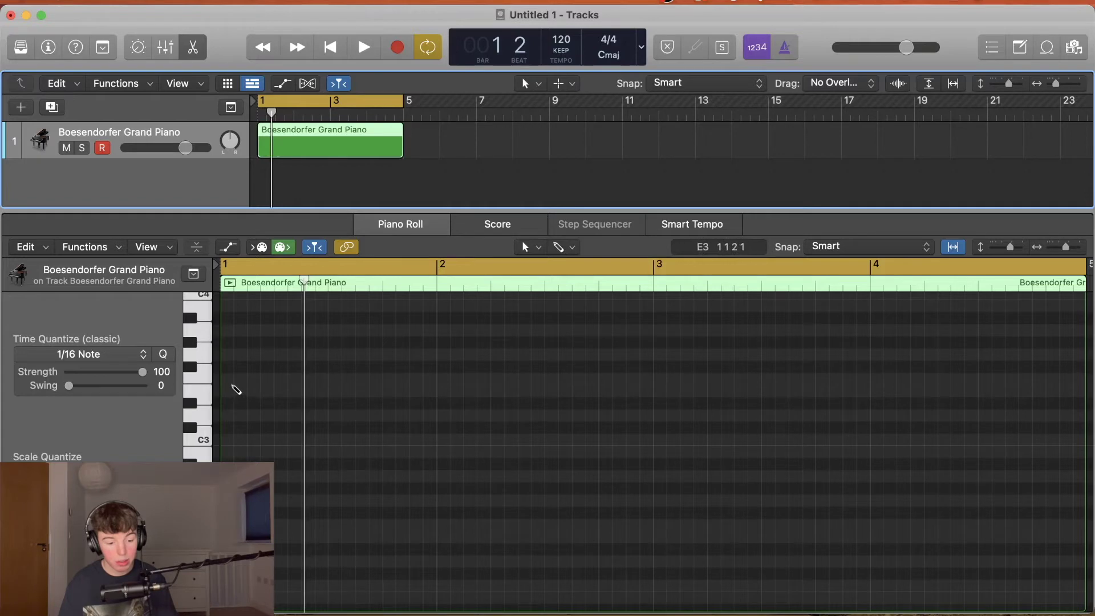
Pencil in half-bar notes F3 and D3 in bar 1 and E3 and F3 in bar 2, and play them back.
left_click(231, 379)
left_click(336, 417)
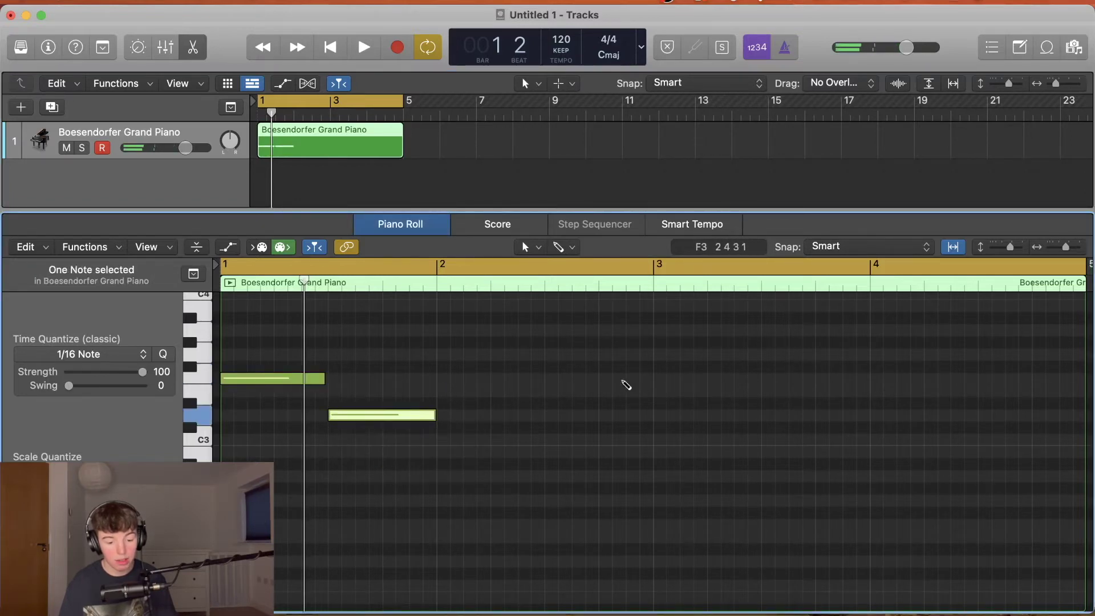
left_click(551, 379)
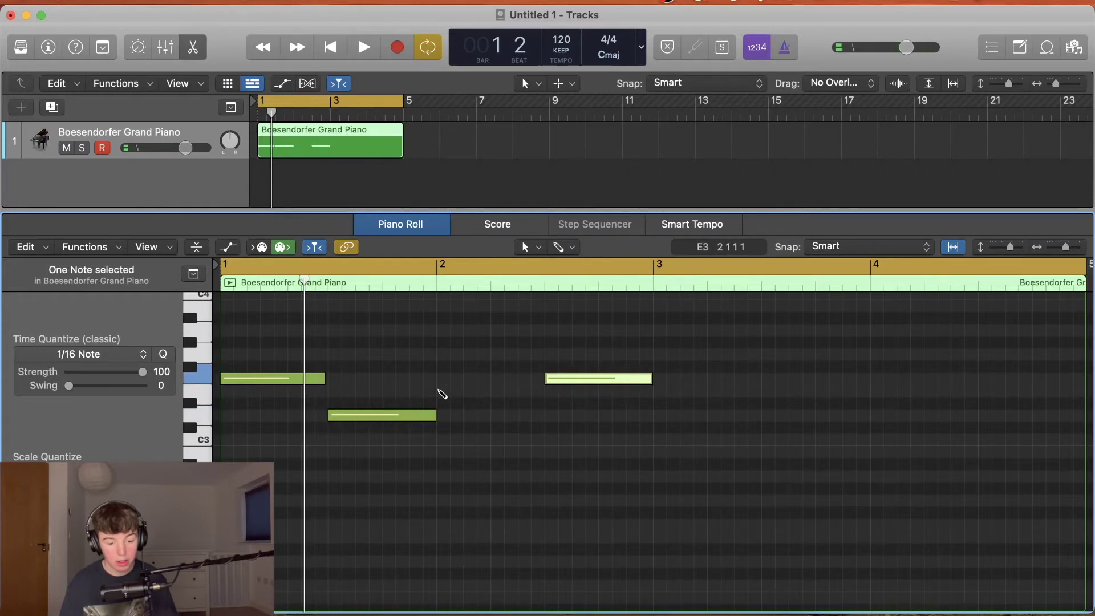
left_click(439, 391)
key("space")
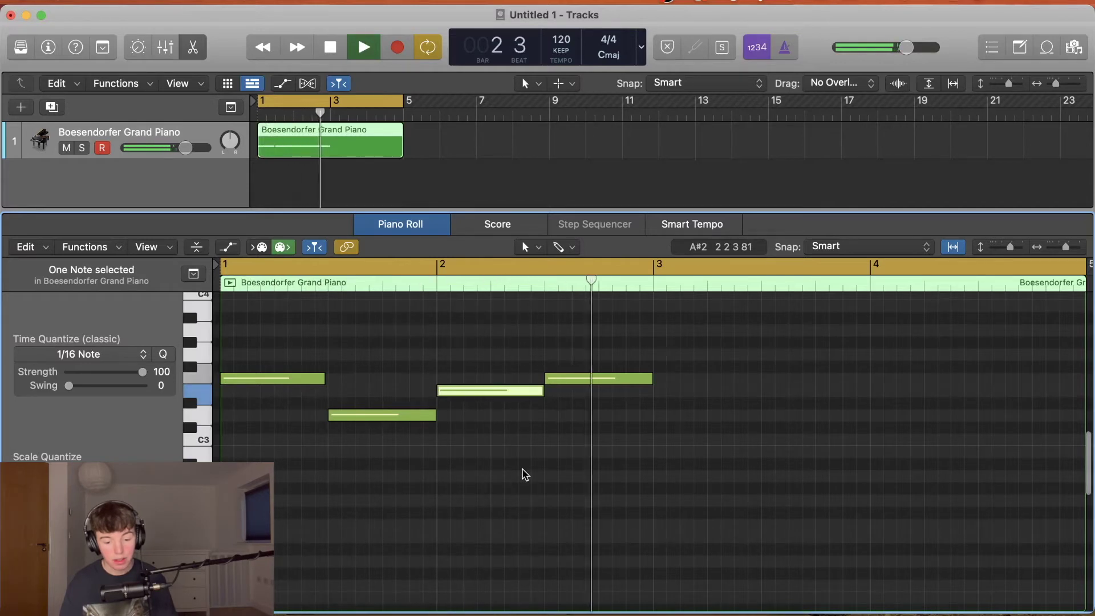
key("space")
Set the Piano Roll's primary tool to the Pencil and draw two half-bar B2 notes in bar 2.
left_click(571, 248)
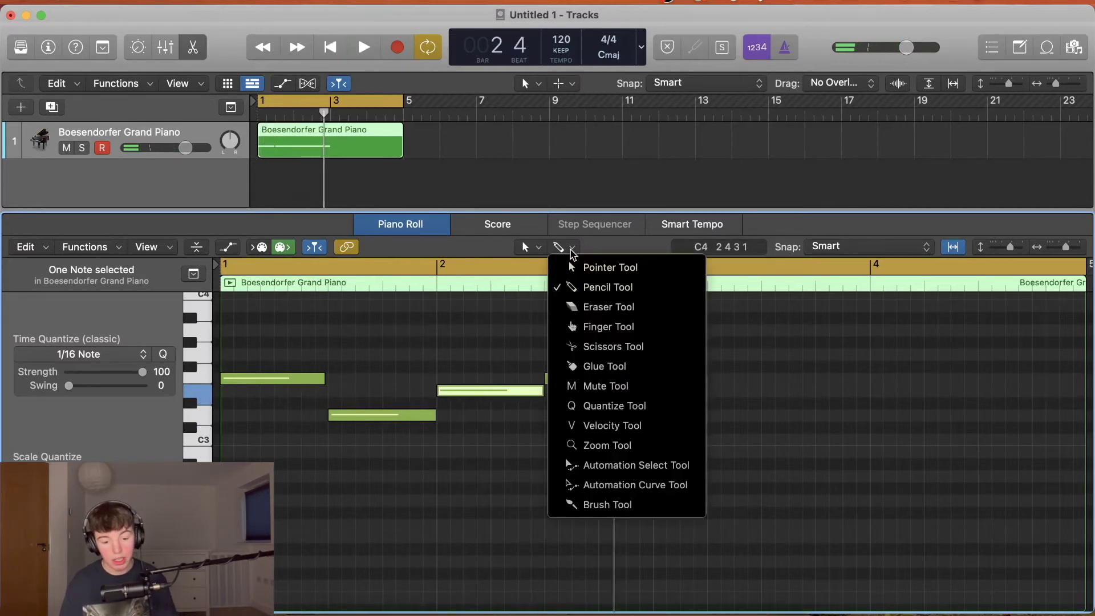
left_click(489, 293)
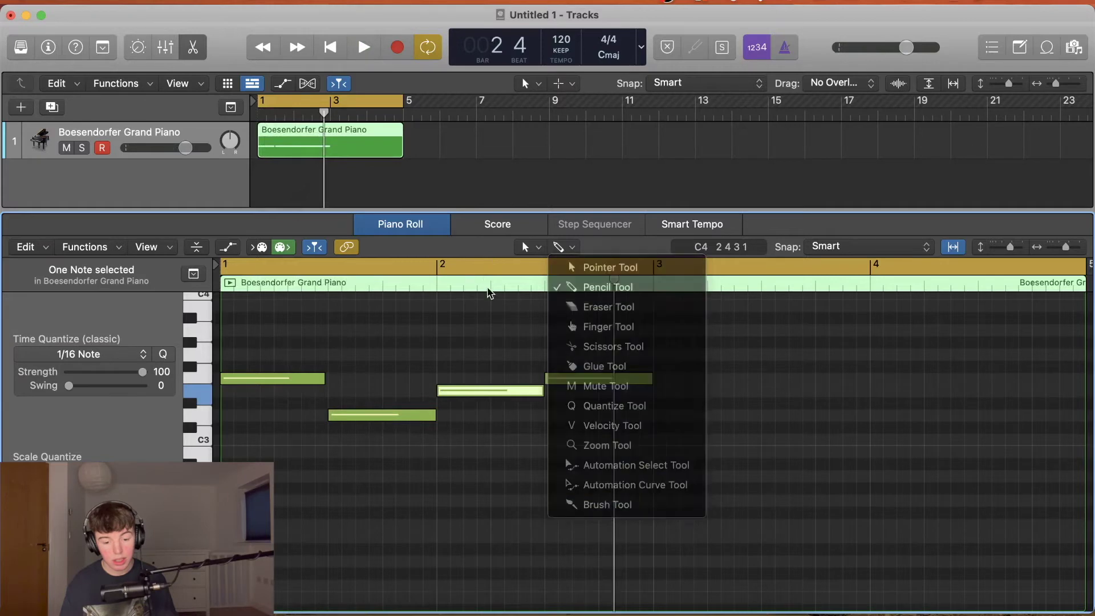
left_click(524, 246)
left_click(542, 288)
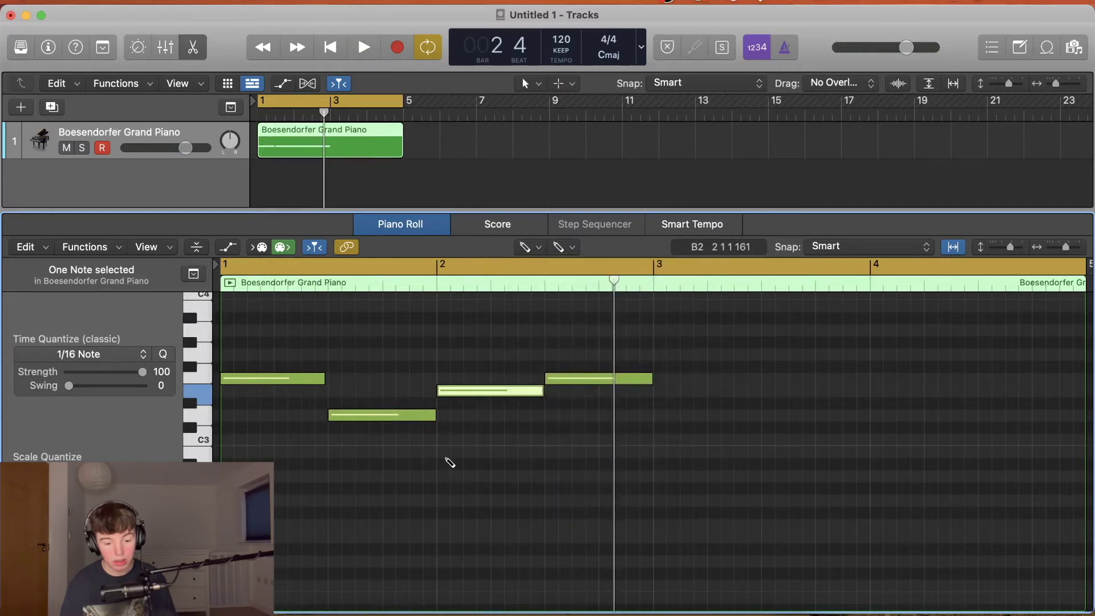
left_click(447, 452)
left_click(548, 452)
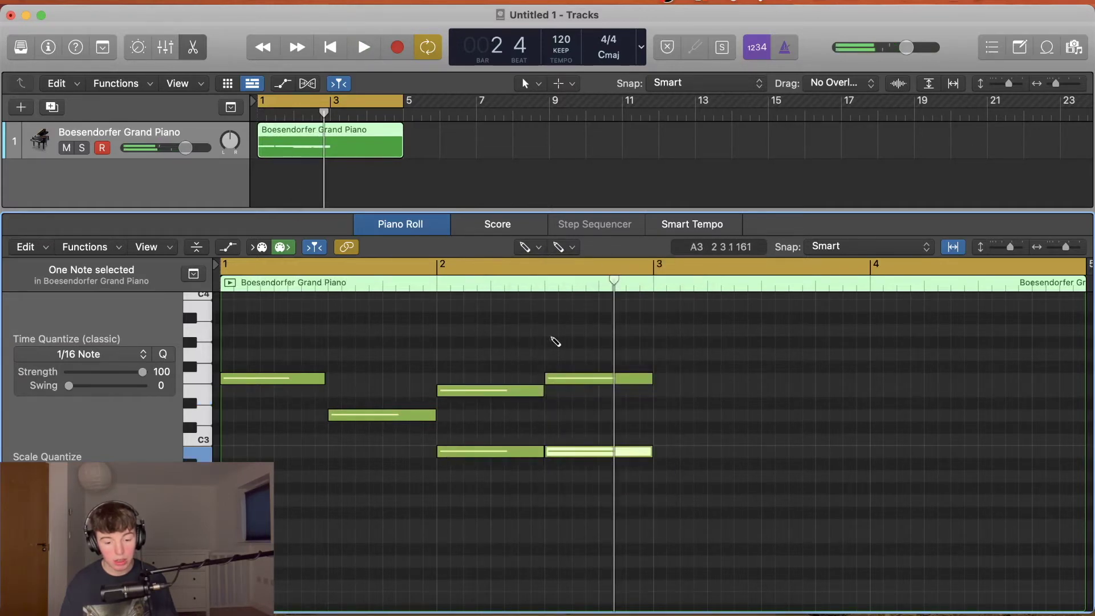
Switch the primary tool back to the Pointer and delete all notes in the region.
key("super+a")
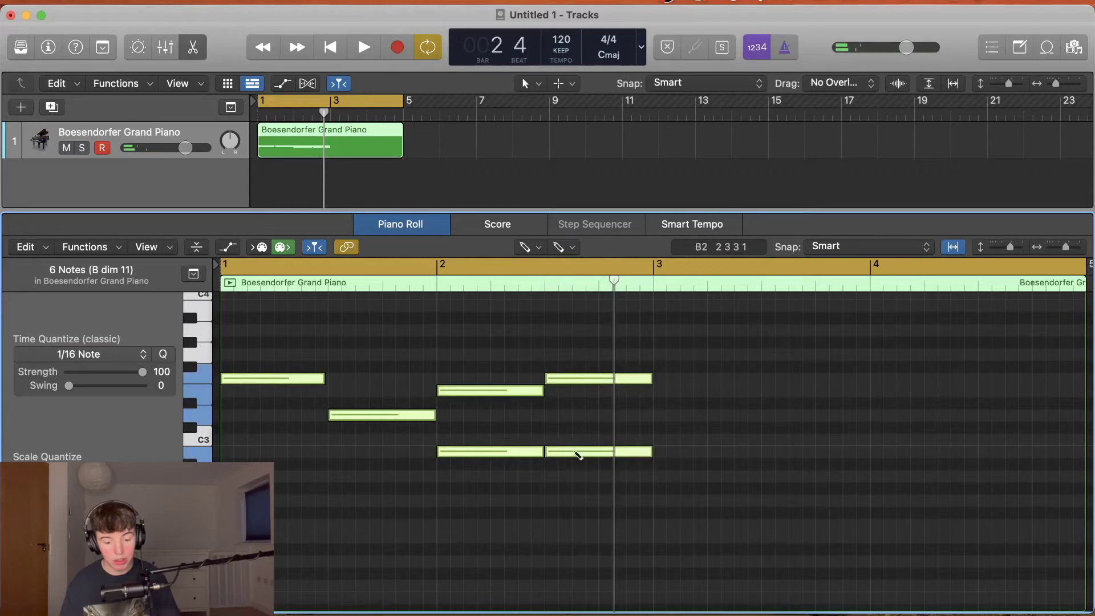
left_click(525, 246)
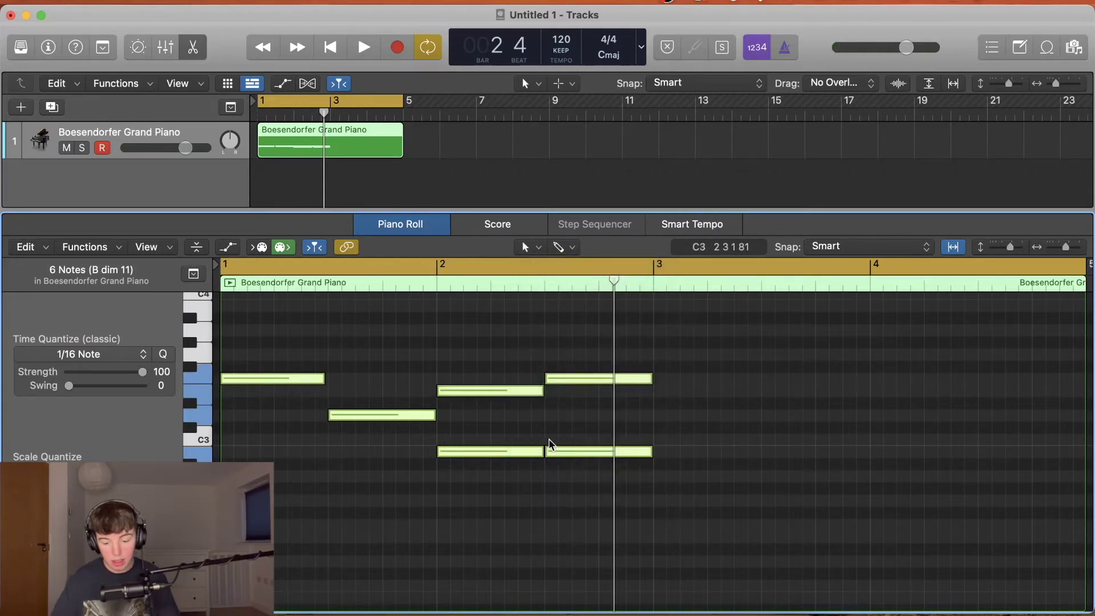
key("Delete")
Choose the Pencil as the primary tool and draw an F3 note in bar 1 and a D3 note in bar 2.
key("t")
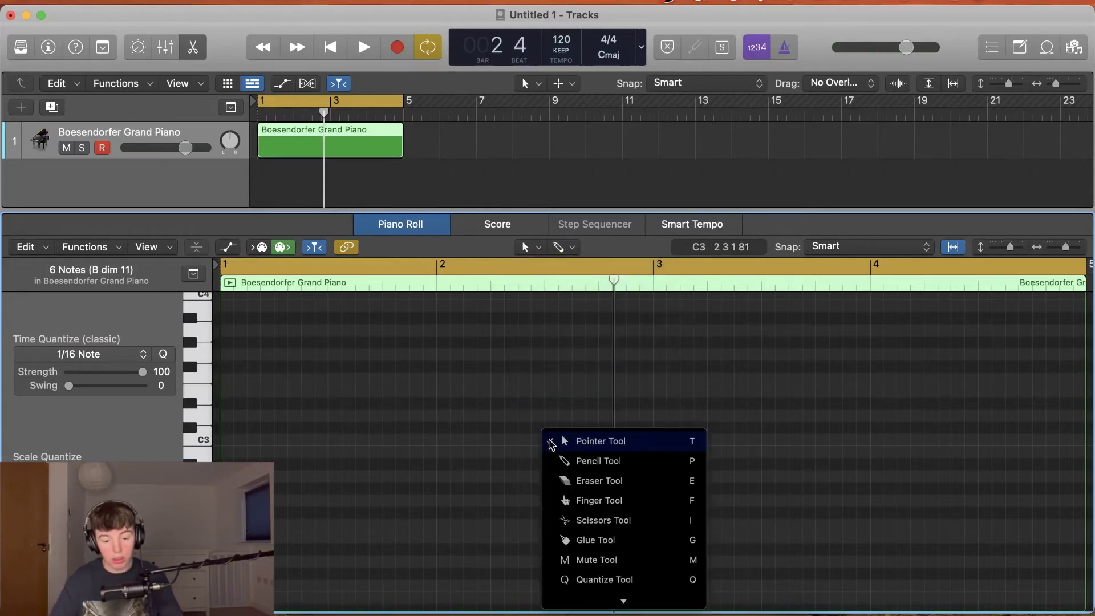
left_click(495, 336)
key("t")
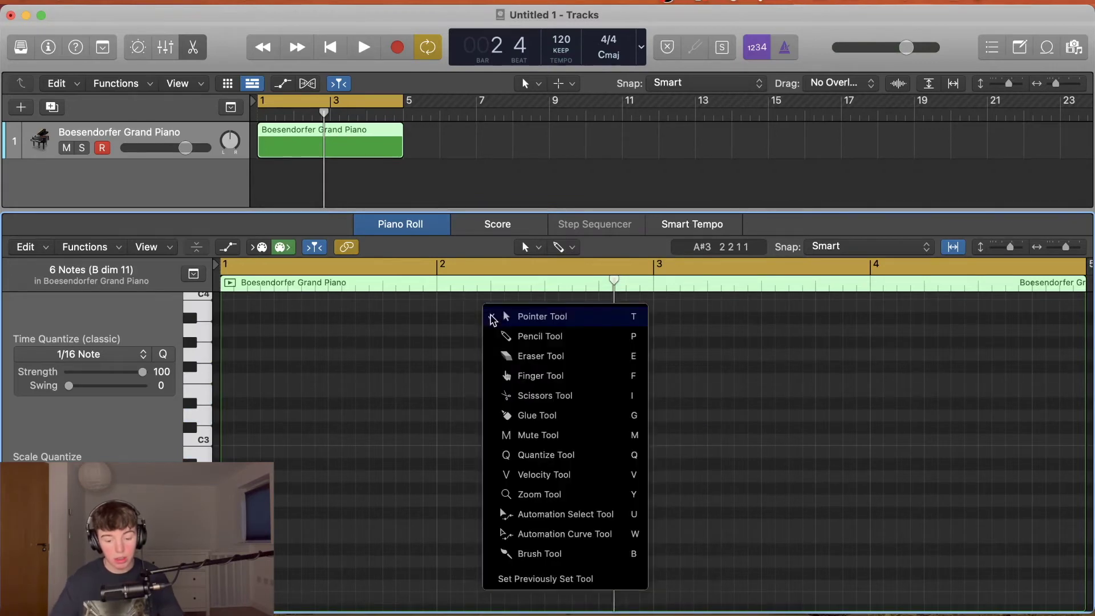
key("w")
key("p")
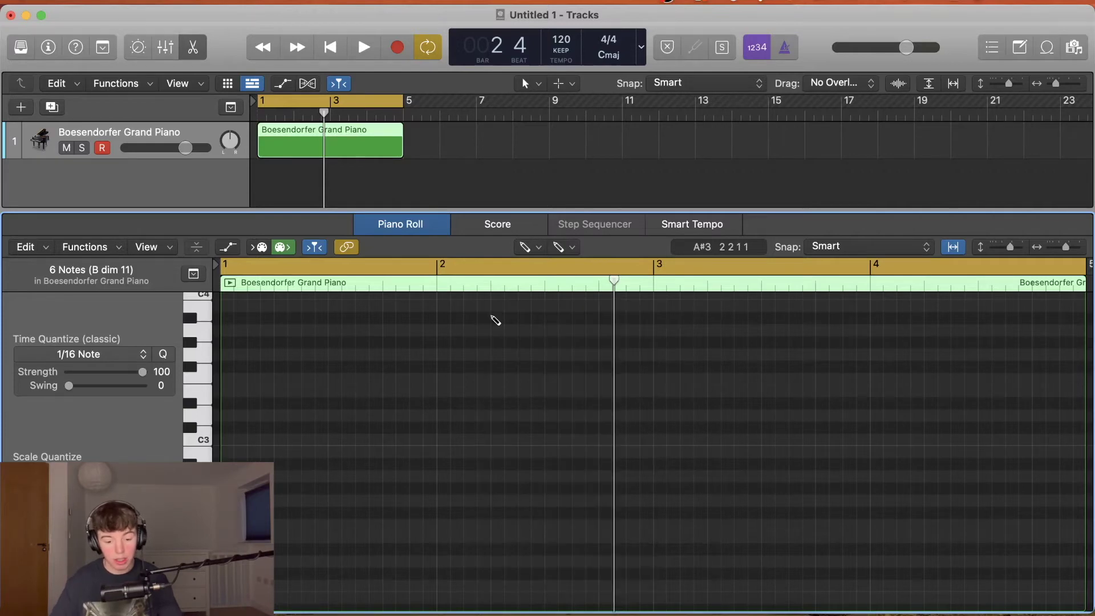
left_click(337, 379)
left_click(453, 415)
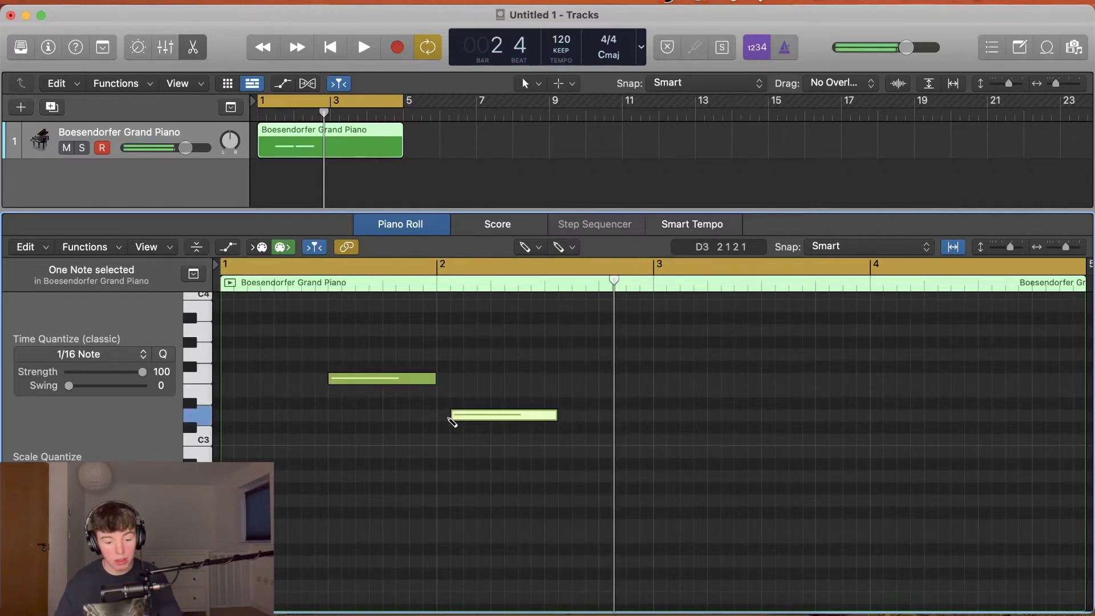
Return to the Pointer tool and delete the two drawn notes.
key("t")
key("t")
left_click_drag(494, 445, 350, 339)
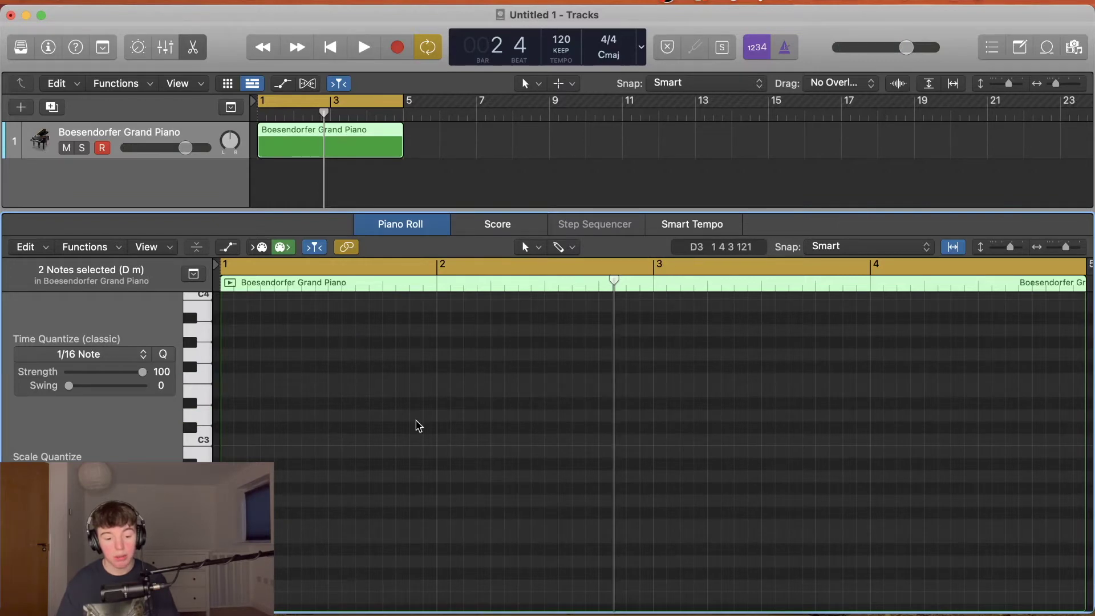
Add E3 at bar 1, D3 at bar 2, E3 at bar 3 and D3 at bar 4, and lengthen every note to fill its bar.
left_click(228, 391, "super")
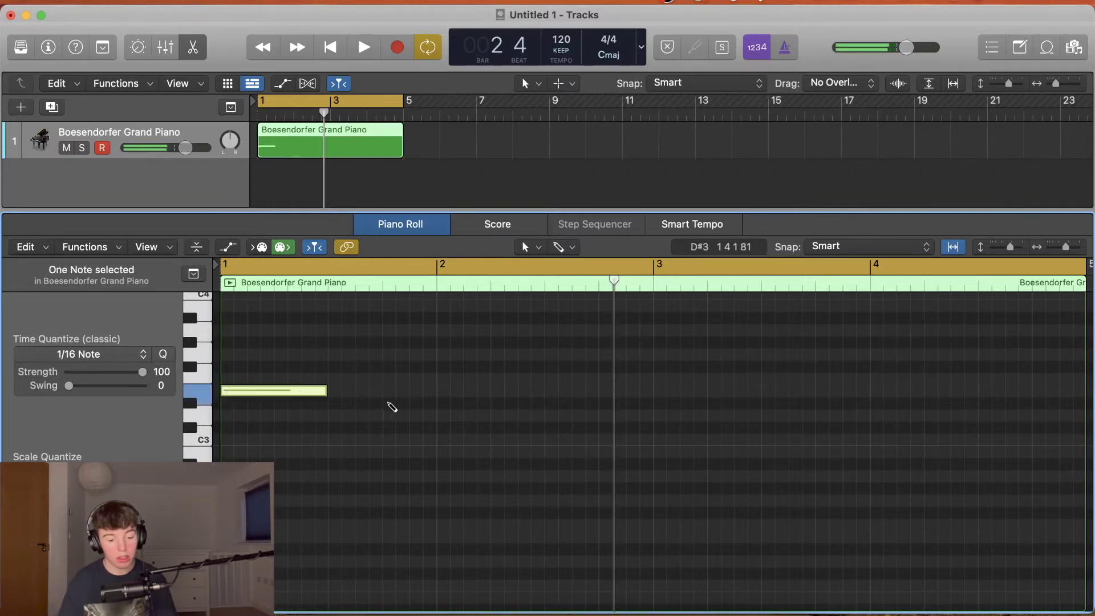
left_click(437, 415, "super")
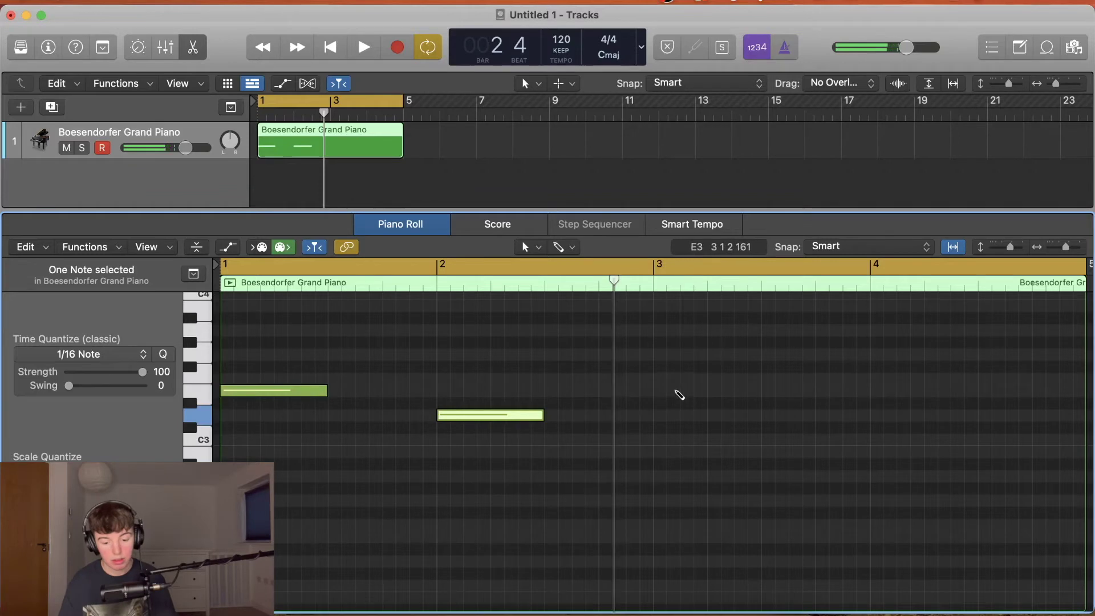
left_click(656, 390, "super")
left_click(872, 415, "super")
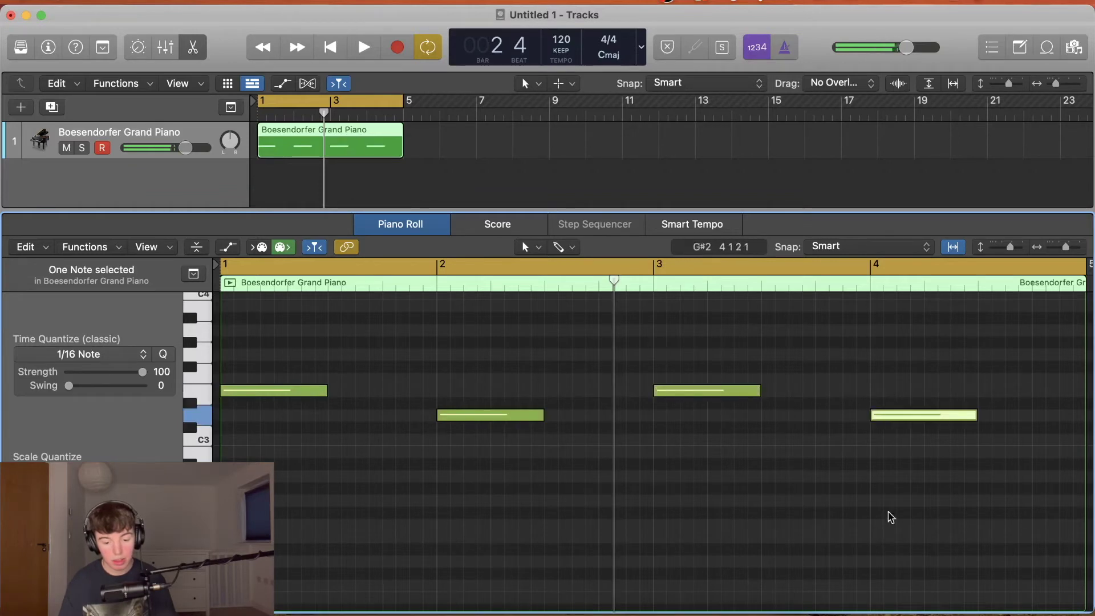
key("super+a")
key("shift+backslash")
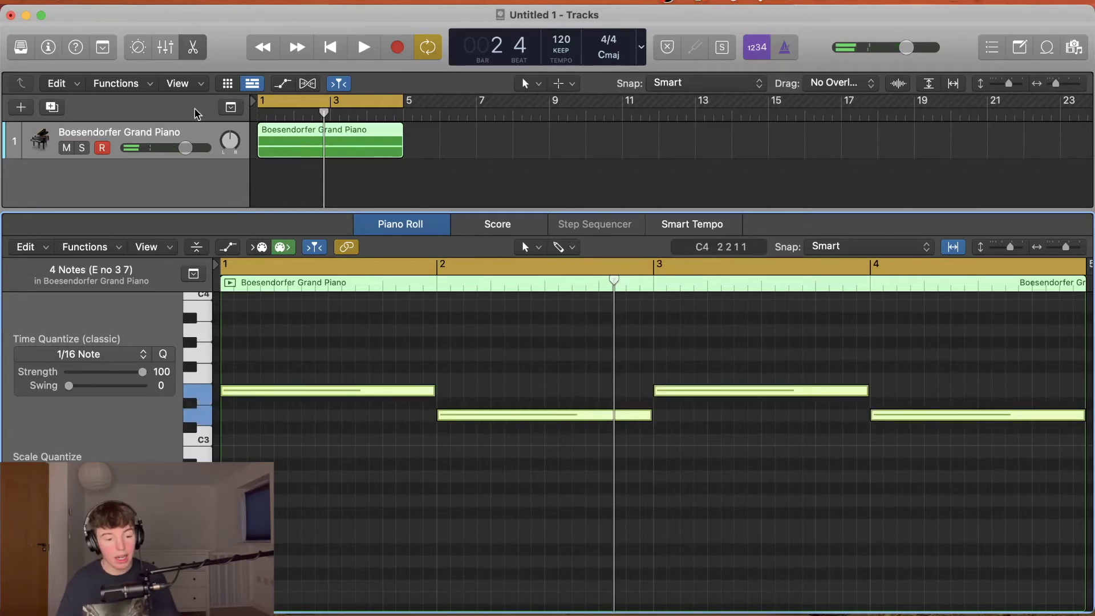
Close the editor area and add a new software instrument track below the piano track.
left_click(189, 48)
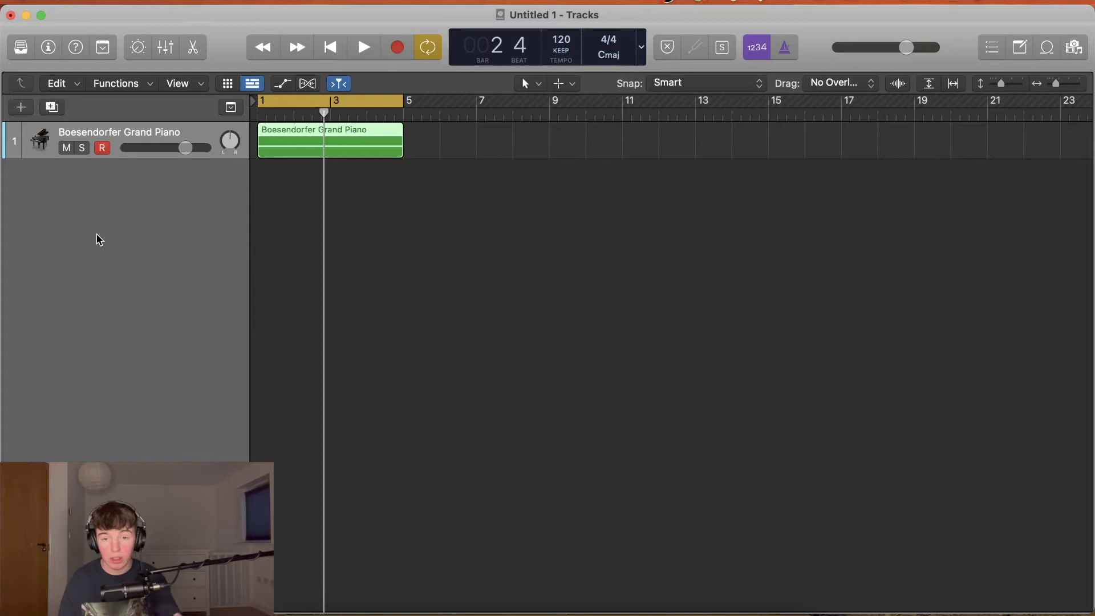
right_click(98, 239)
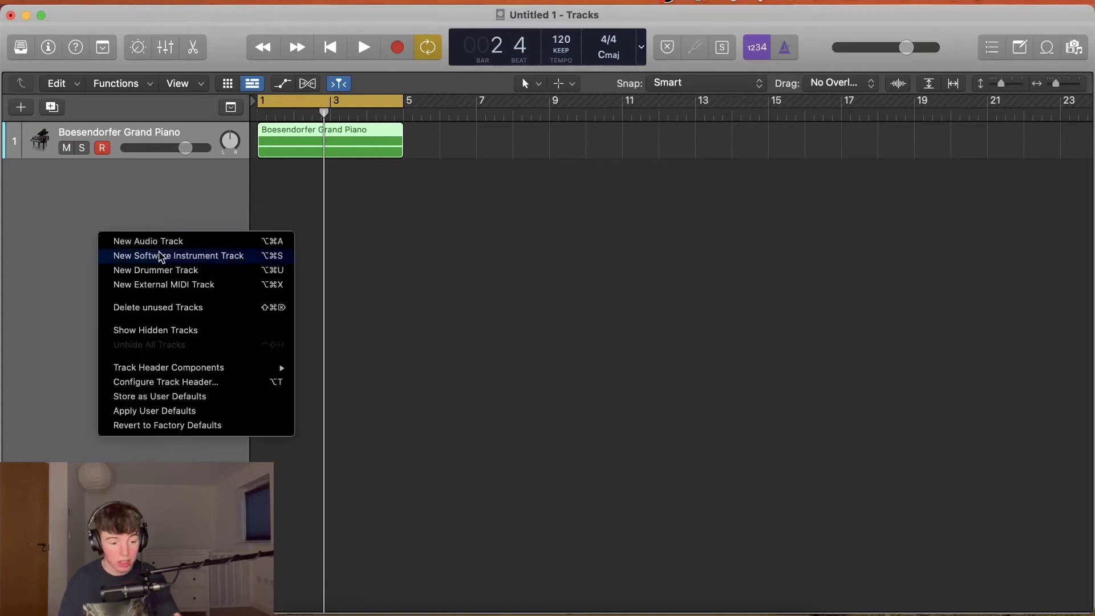
left_click(160, 256)
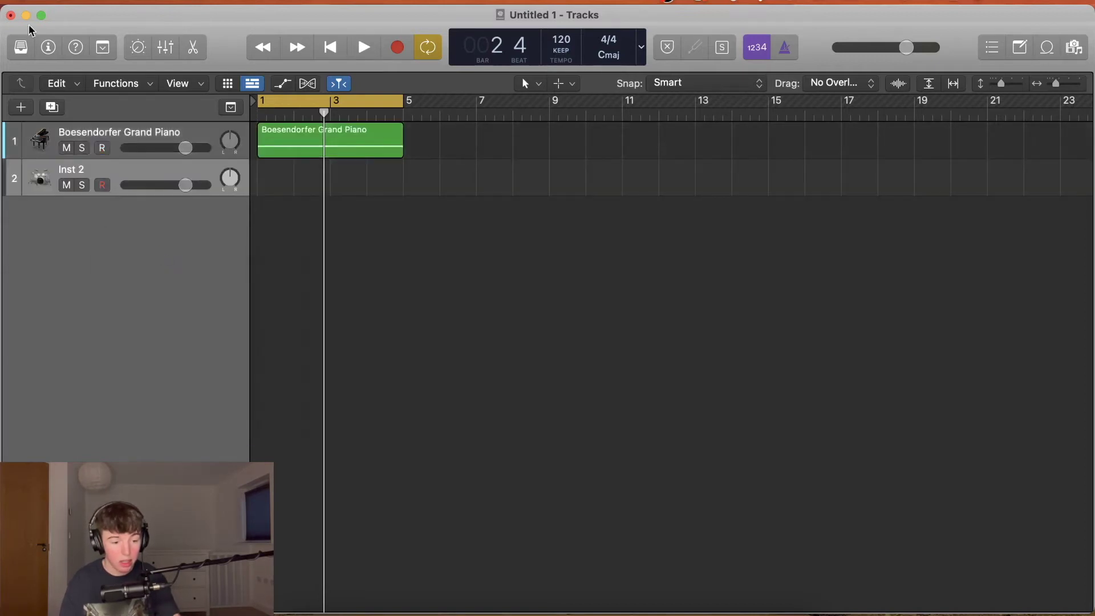
Show the inspector and the Library to check the new track's instrument, and hide both again.
left_click(48, 47)
left_click(20, 48)
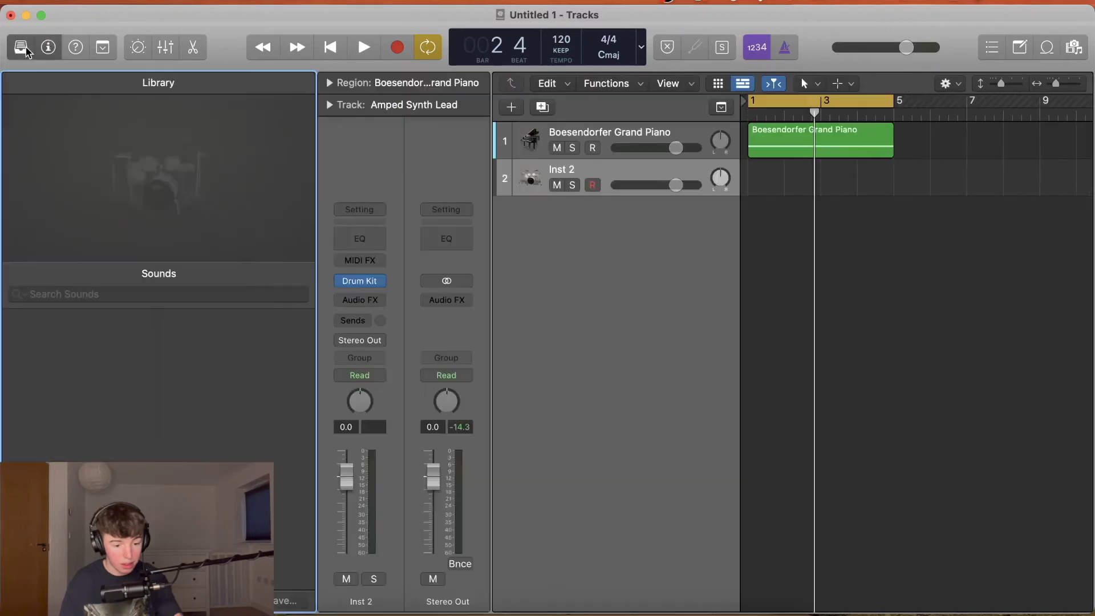
left_click(48, 49)
left_click(26, 50)
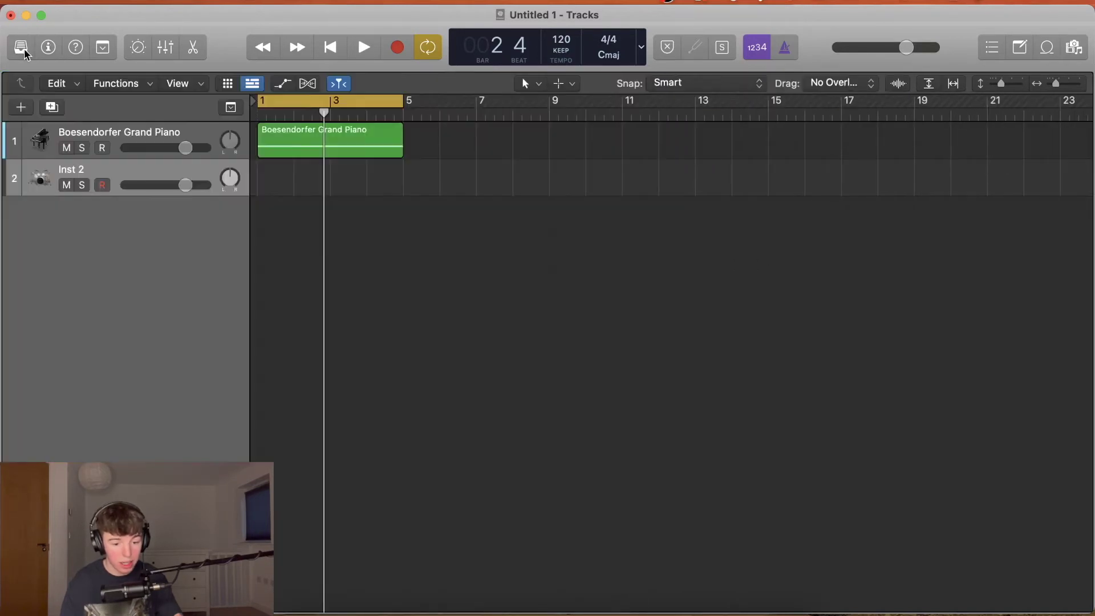
Create a pattern region at bar 1 of the Inst 2 track and enlarge the Step Sequencer.
right_click(282, 184)
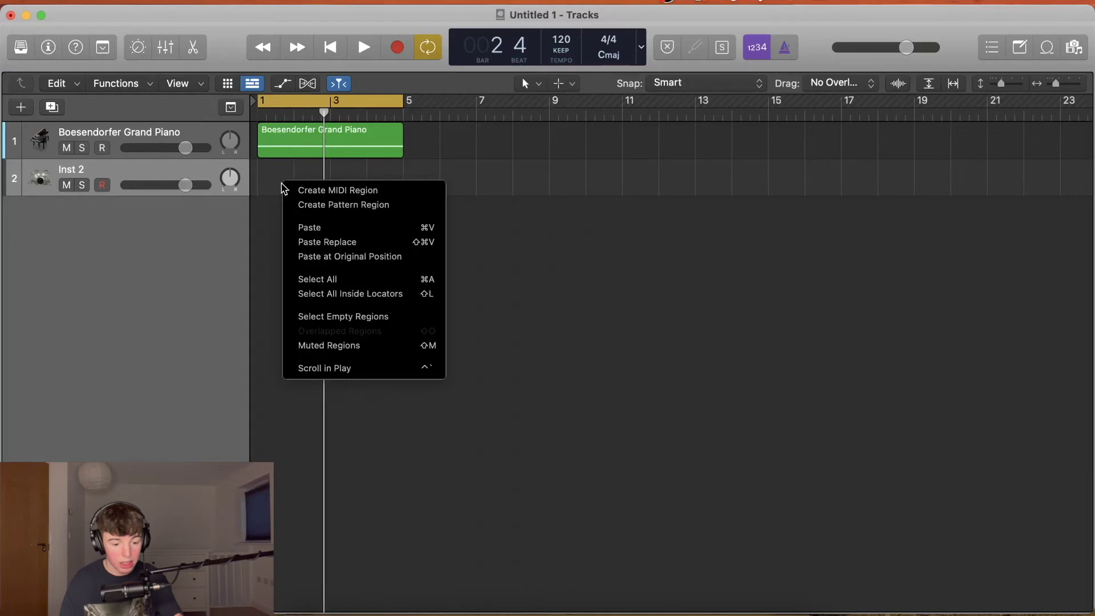
left_click(319, 205)
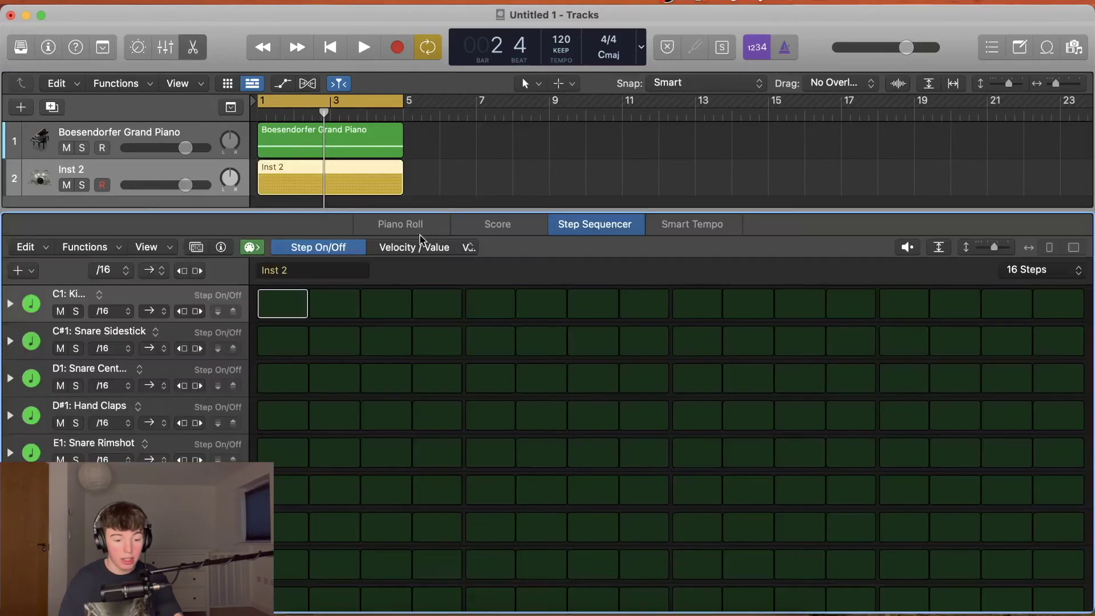
left_click_drag(439, 211, 440, 59)
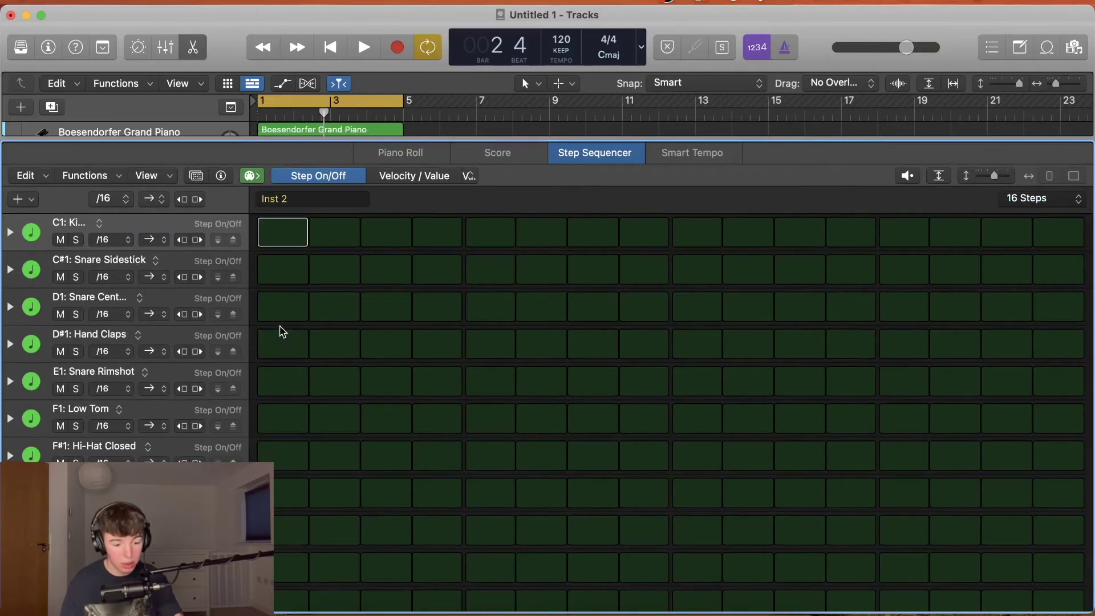
Program the kick on steps 1 and 9 and the center snare on steps 5 and 13 of the pattern.
left_click(281, 239)
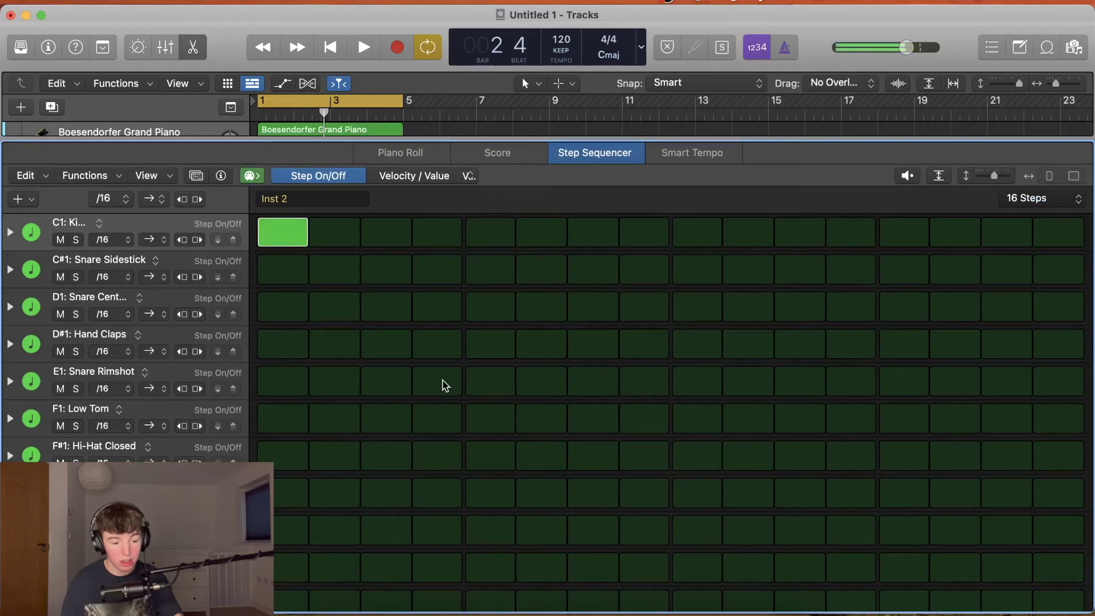
left_click(707, 239)
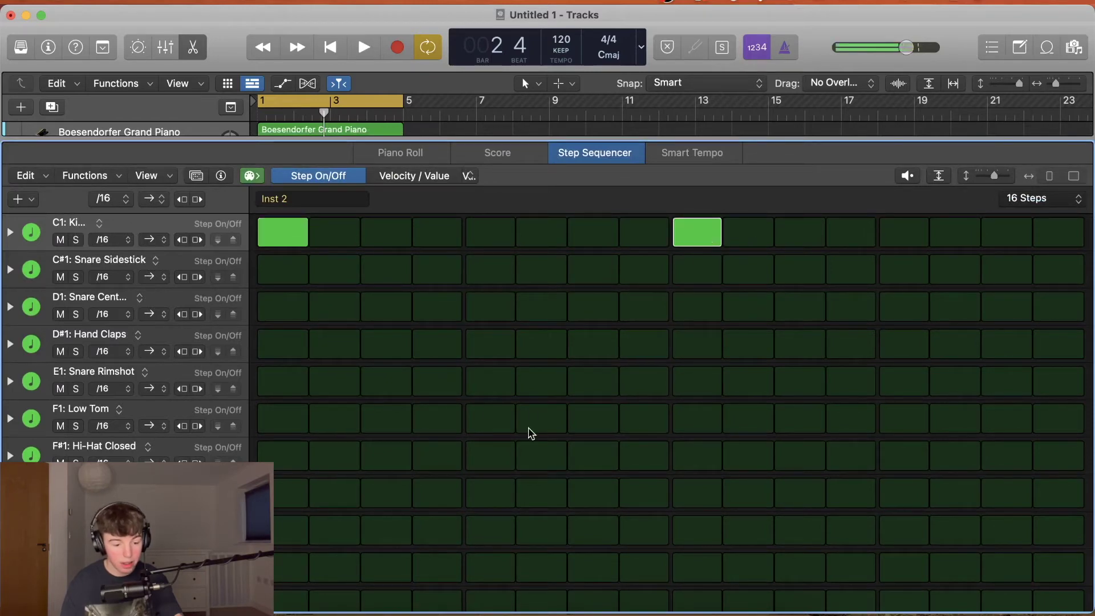
scroll(398, 434, "down", 1)
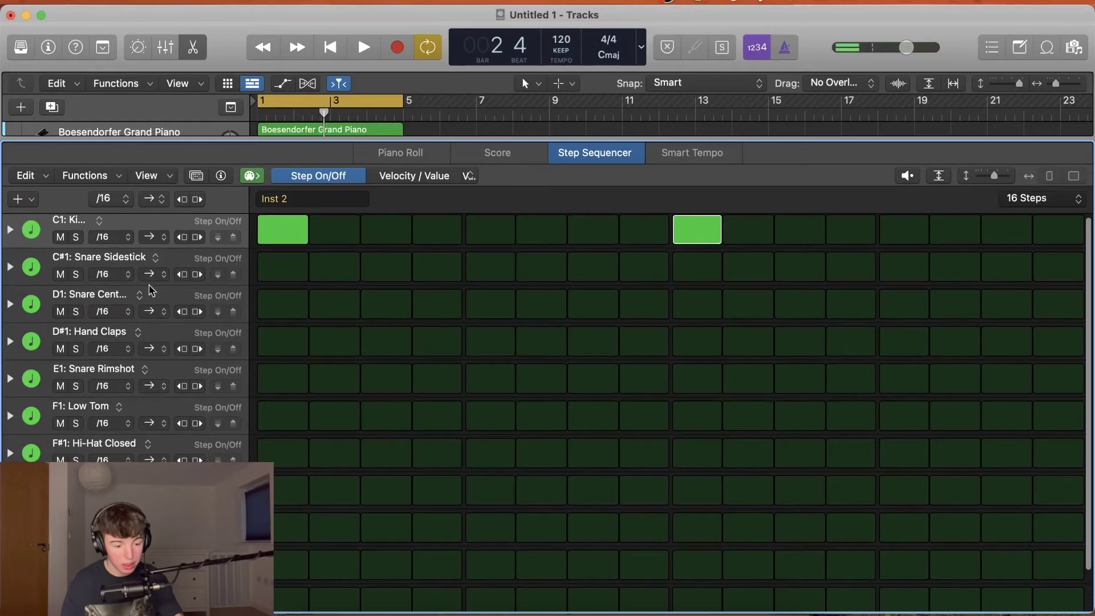
left_click(484, 313)
left_click(912, 308)
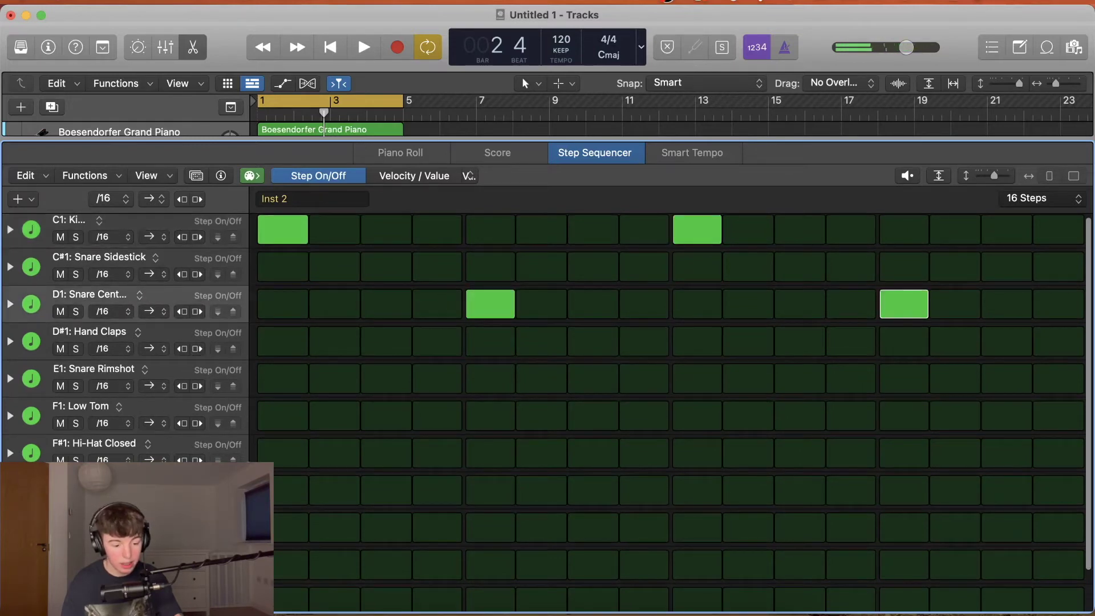
Program the closed hi-hat on every second step, from step 1 through step 15.
left_click(283, 455)
left_click(416, 456)
left_click(425, 459)
left_click(398, 460)
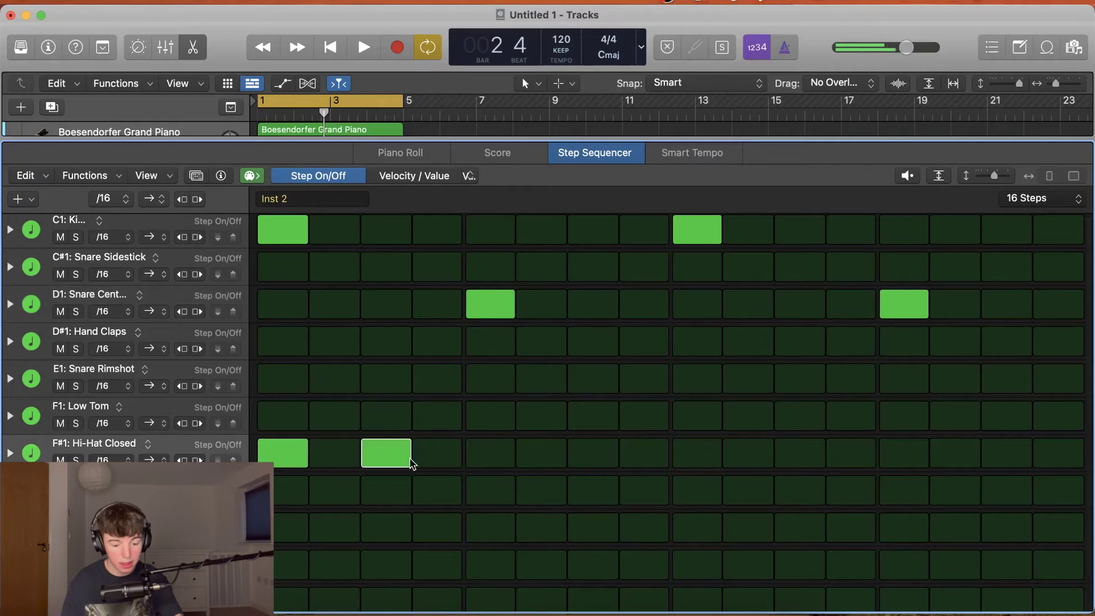
left_click(497, 459)
left_click(603, 459)
left_click(711, 460)
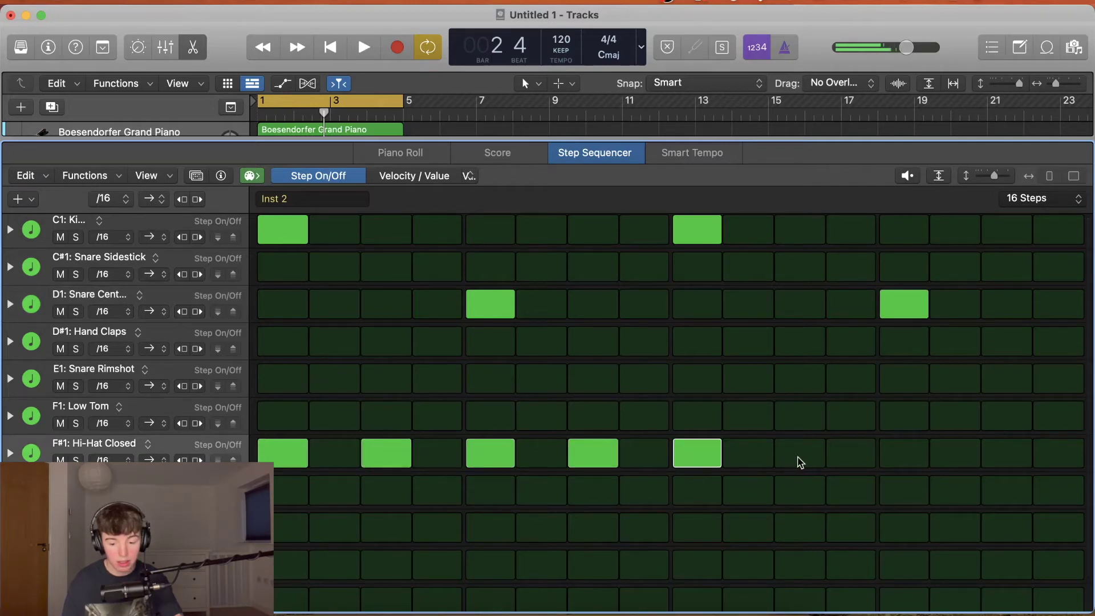
left_click(800, 460)
left_click(922, 463)
left_click(1006, 456)
Play back the drum pattern with the piano, close the Step Sequencer and stop playback.
key("space")
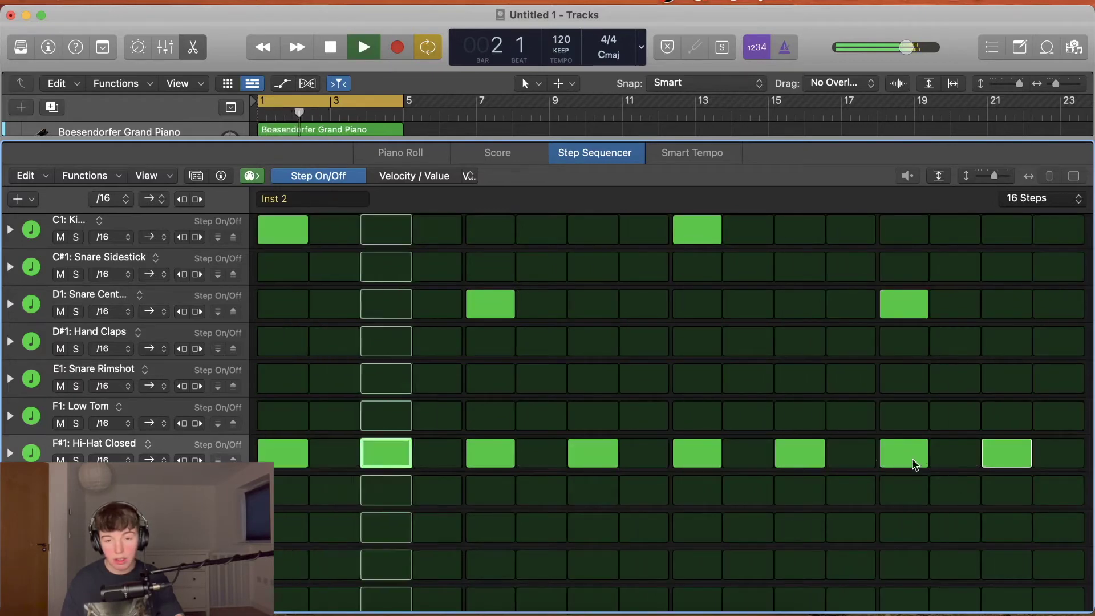
key("e")
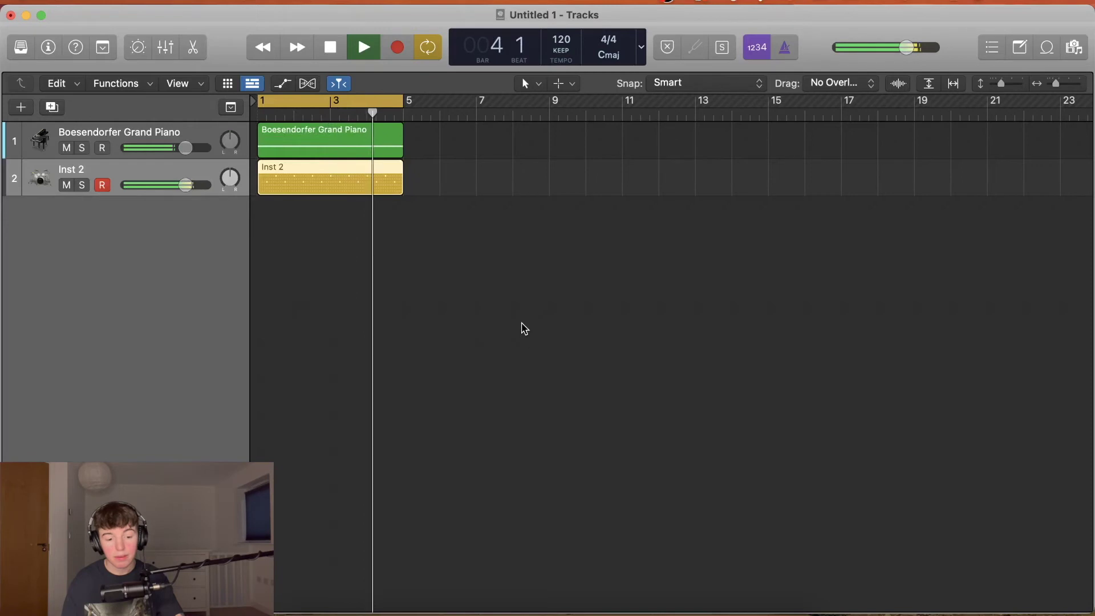
key("space")
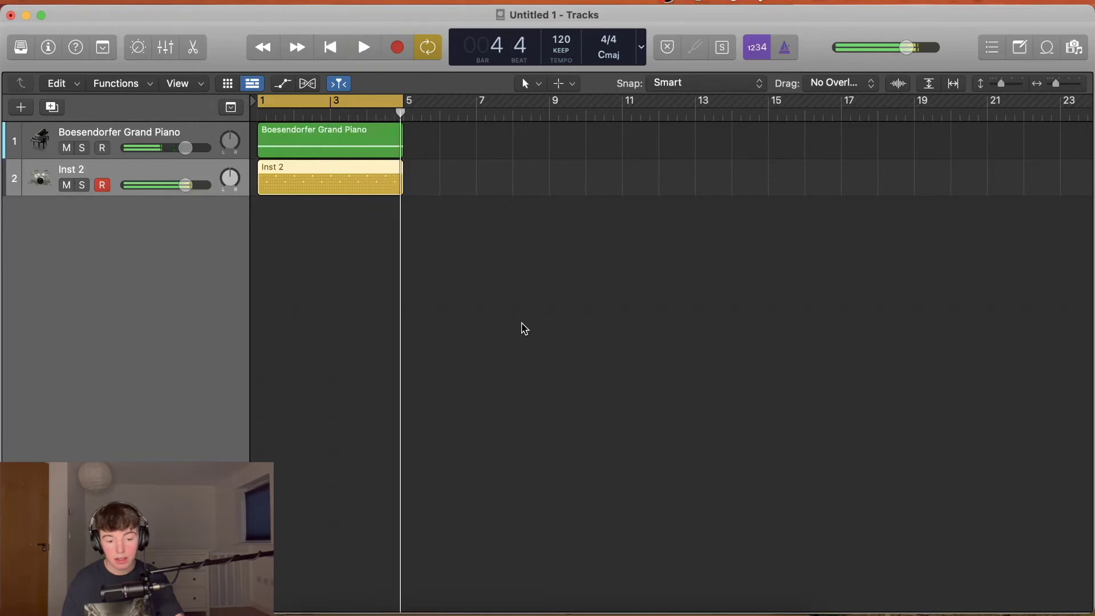
Delete the Inst 2 pattern region and remove its track, leaving only the piano track.
left_click_drag(345, 231, 296, 136)
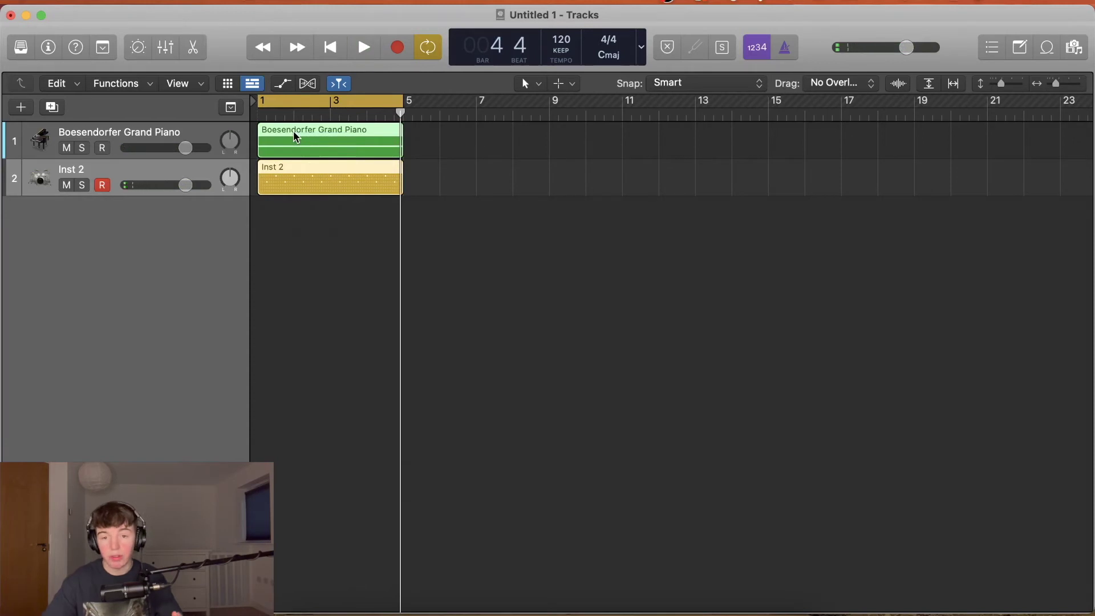
left_click_drag(361, 218, 298, 196)
key("Delete")
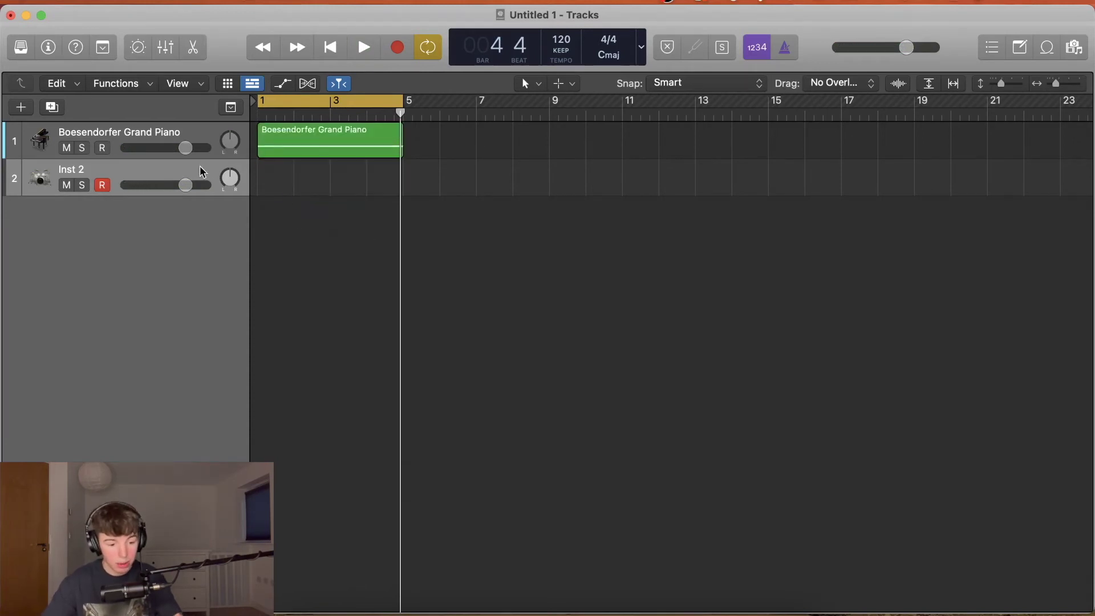
key("super+BackSpace")
Show the Loop Browser and display the Untagged Loops folders, selecting User Loops.
left_click(1049, 48)
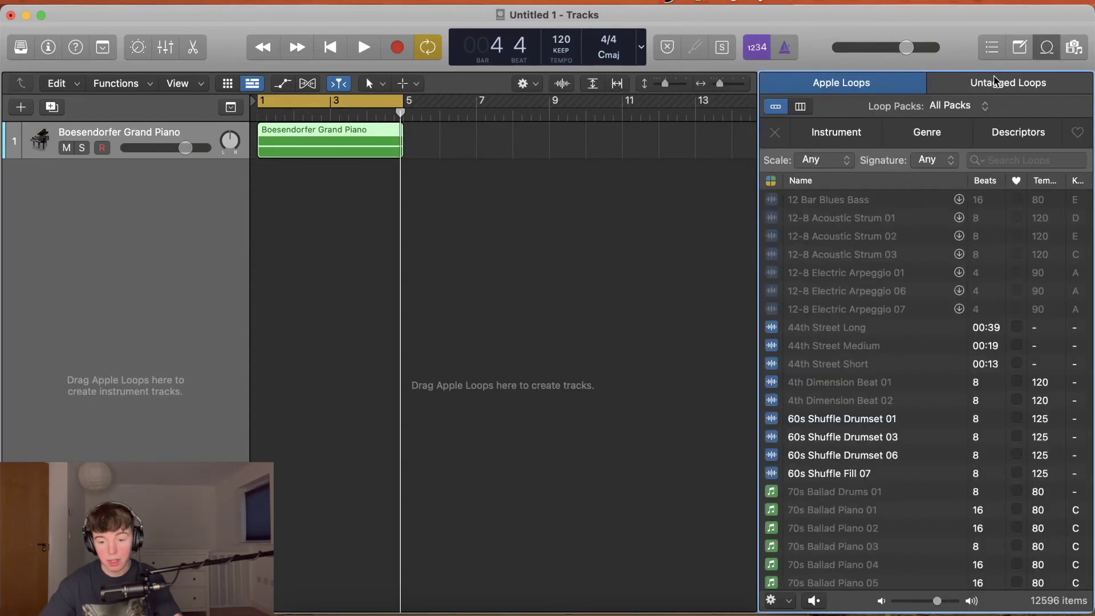
left_click(1049, 48)
left_click(1049, 48)
left_click(1002, 85)
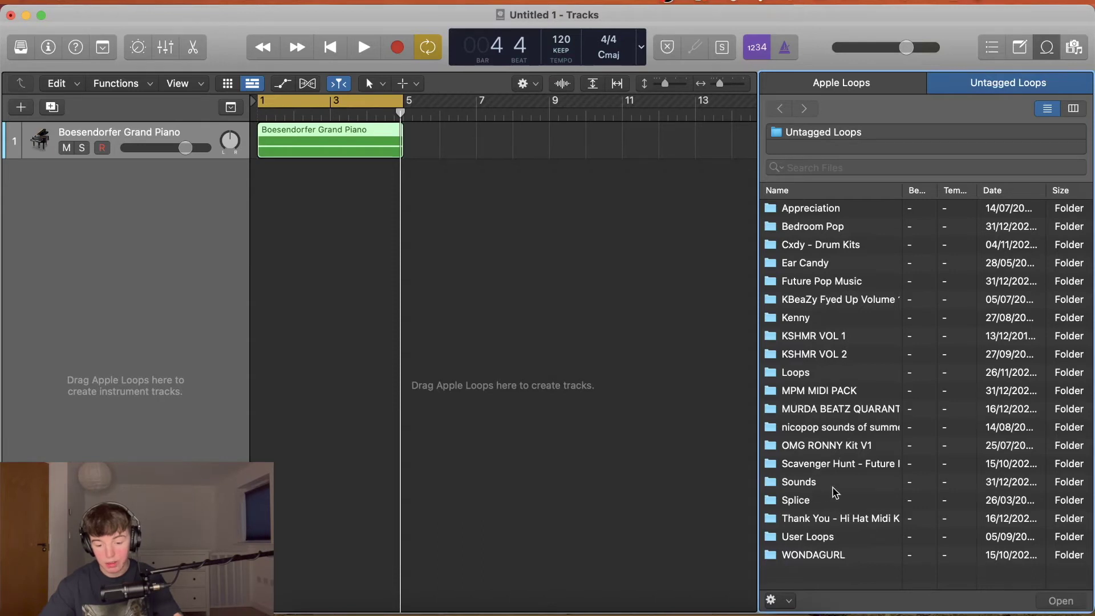
left_click(827, 537)
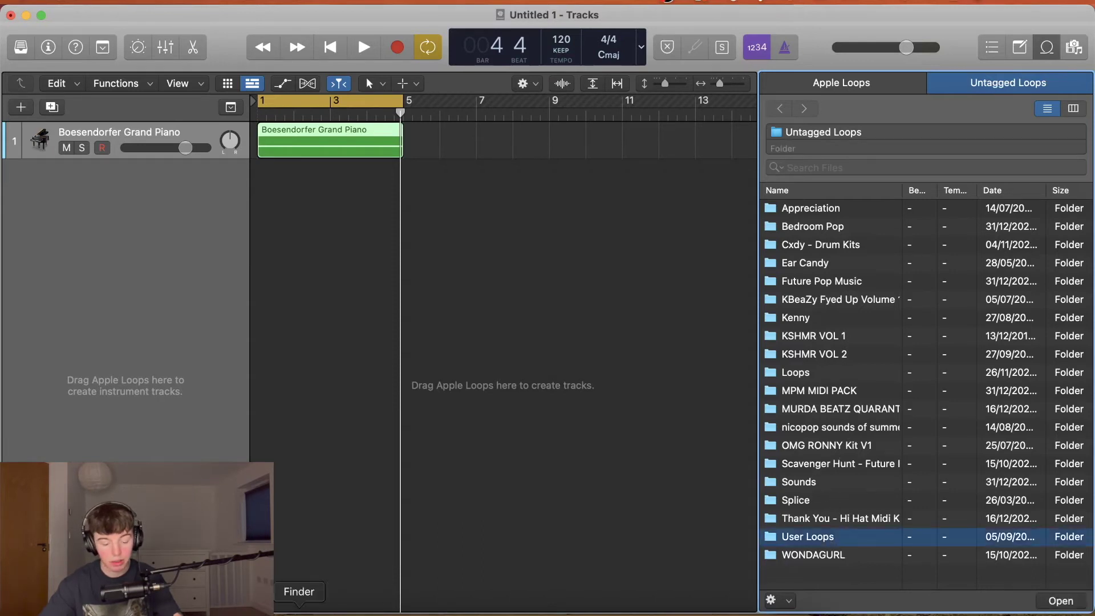
Switch to Finder and select the Cxdy - Drum Kits folder inside Music > Sounds.
left_click(300, 609)
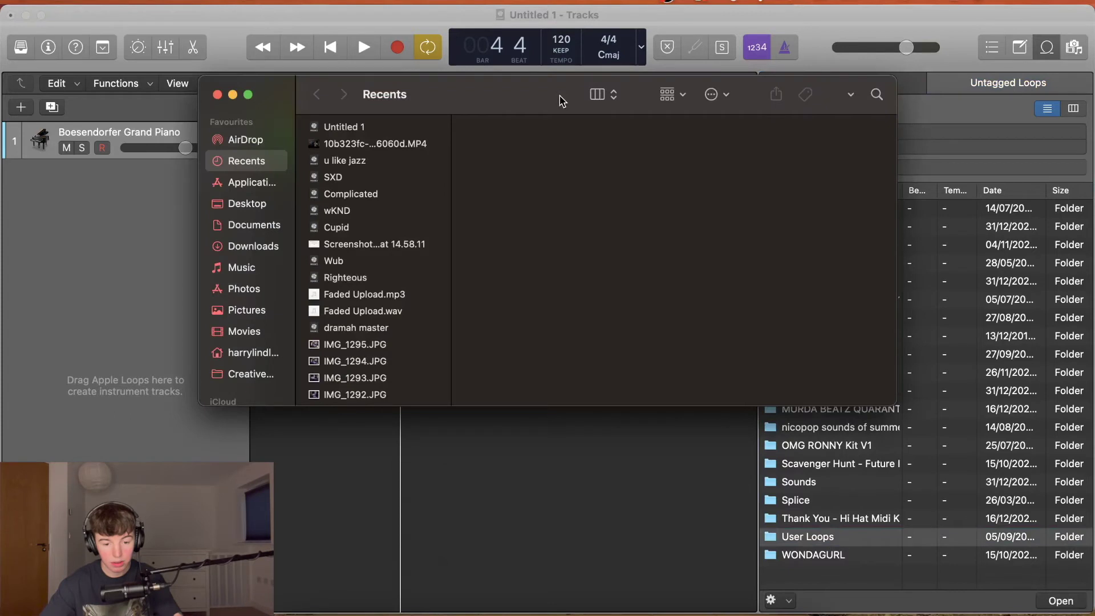
left_click_drag(560, 98, 456, 99)
left_click(129, 209)
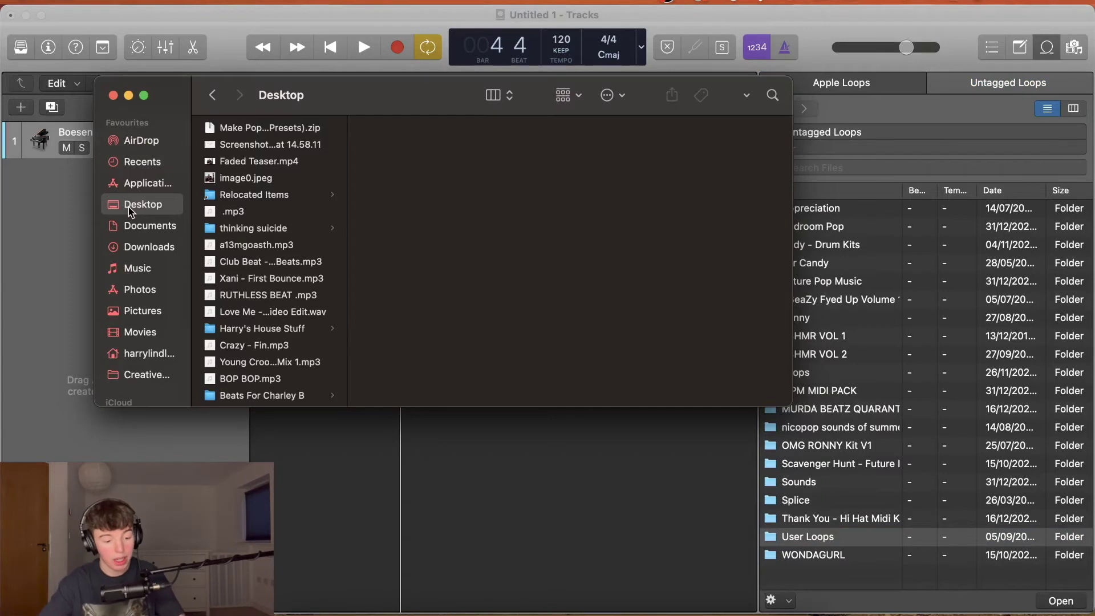
scroll(262, 228, "down", 5)
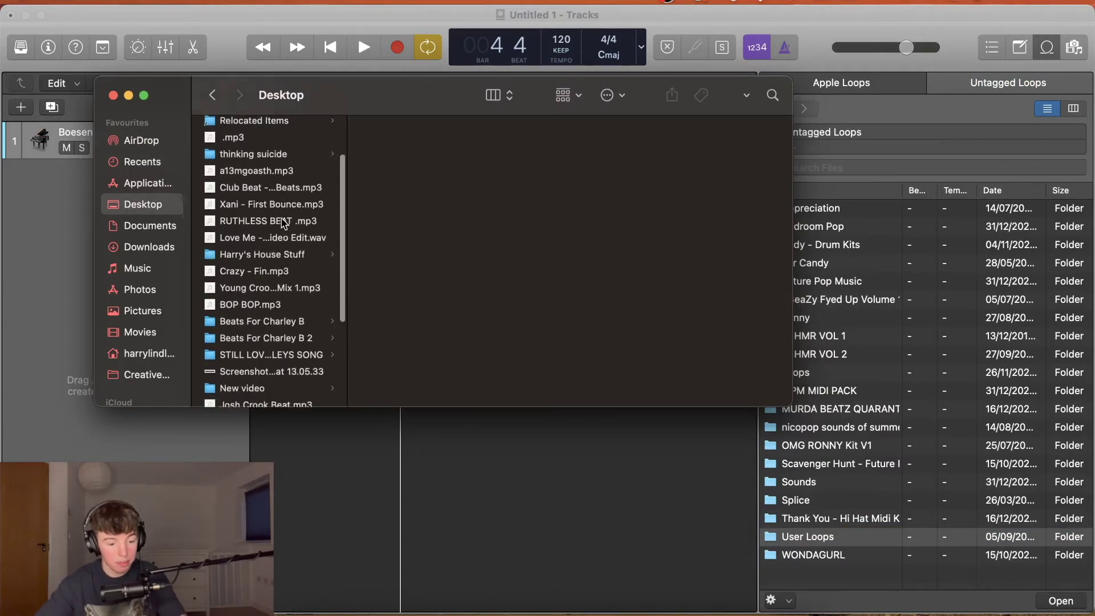
left_click(138, 266)
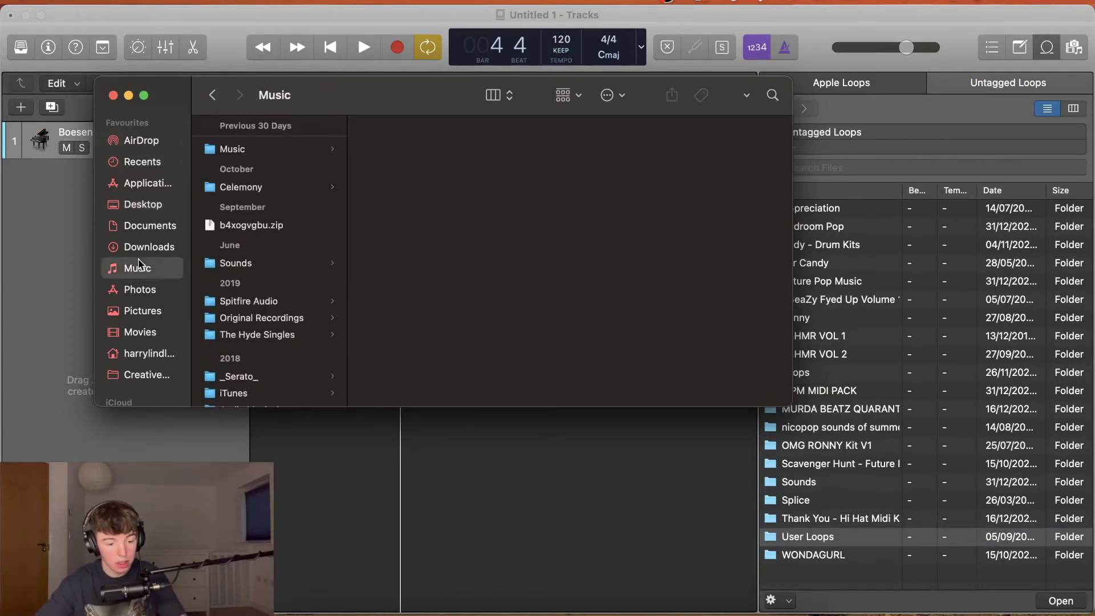
left_click(239, 264)
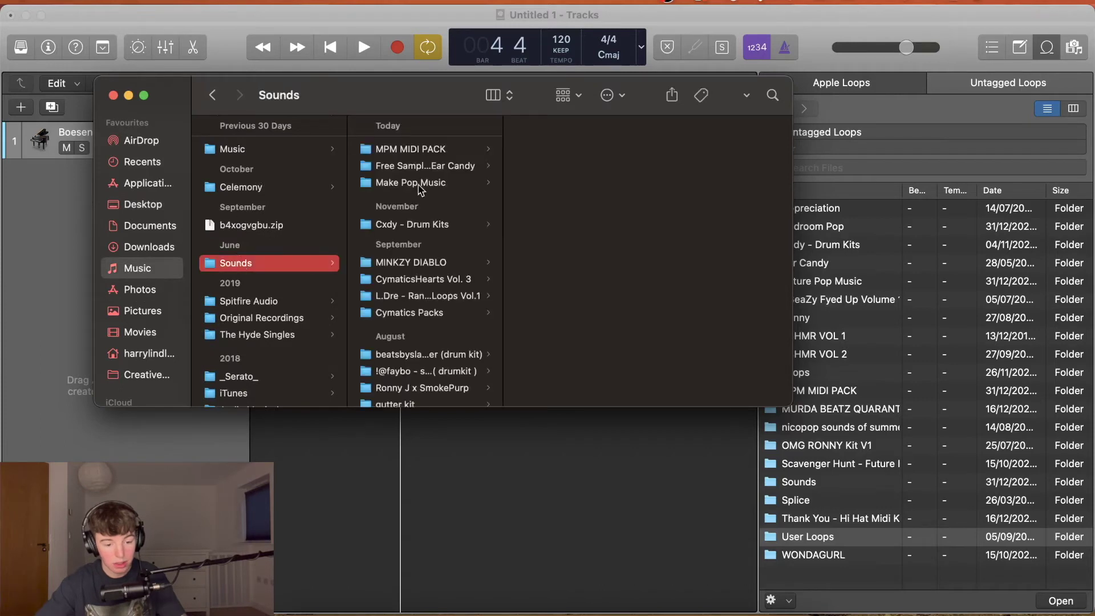
scroll(420, 189, "down", 10)
scroll(456, 234, "up", 6)
scroll(456, 234, "up", 5)
left_click(432, 209)
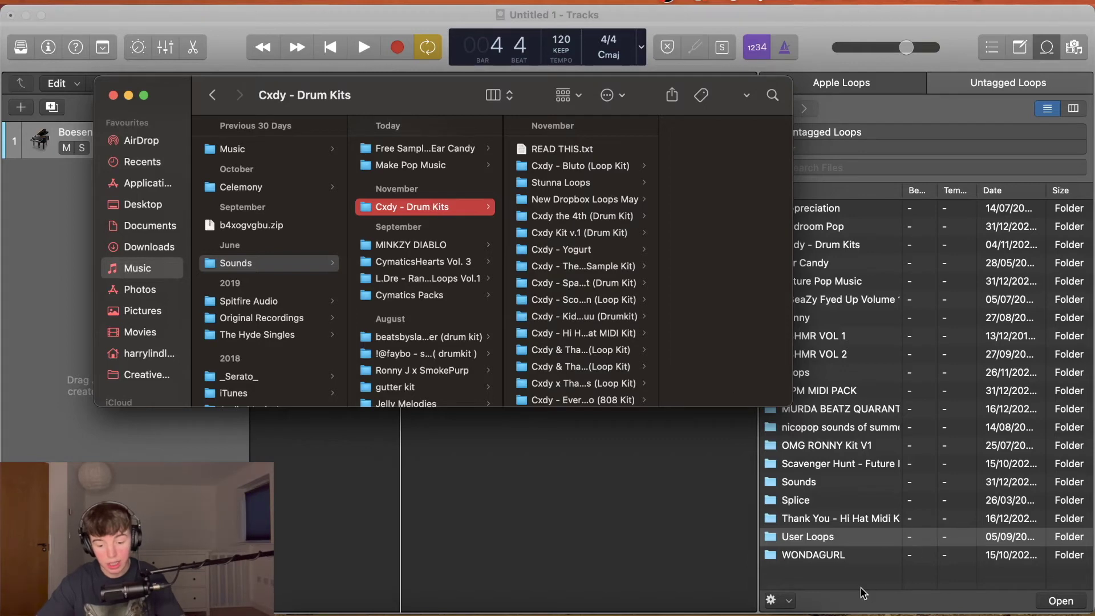
Try to add the Cxdy - Drum Kits folder to the Untagged Loops, cancelling the duplicate copy.
left_click_drag(461, 217, 872, 584)
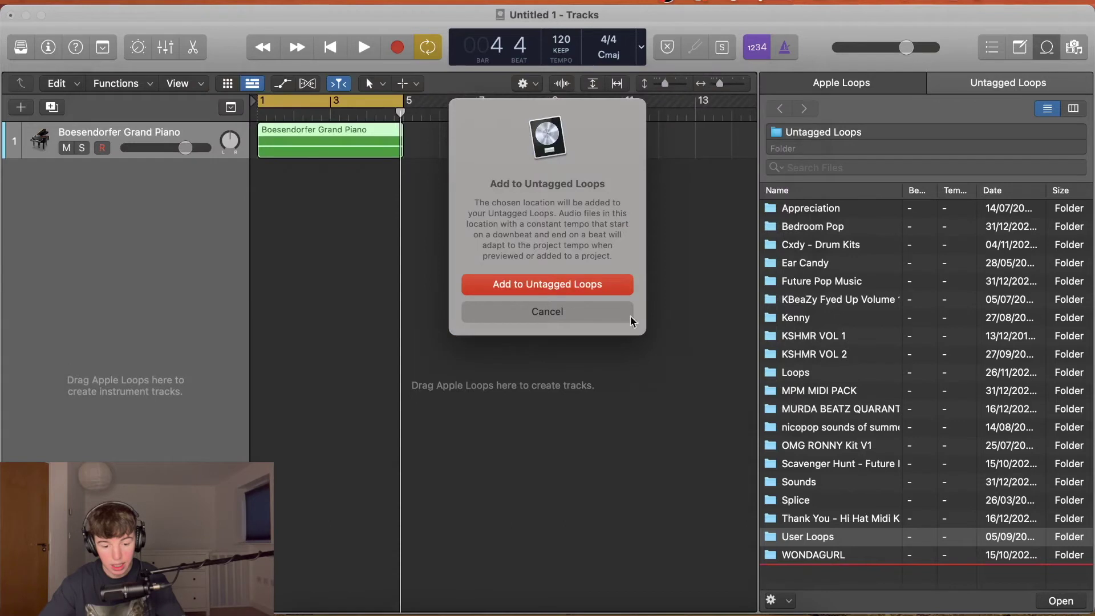
left_click(578, 283)
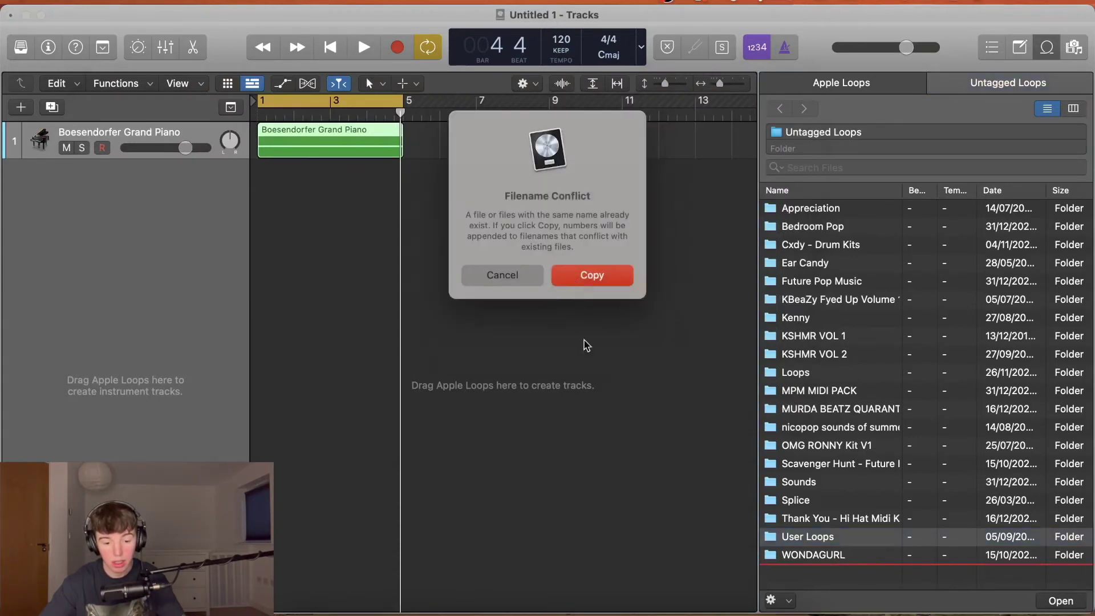
left_click(509, 276)
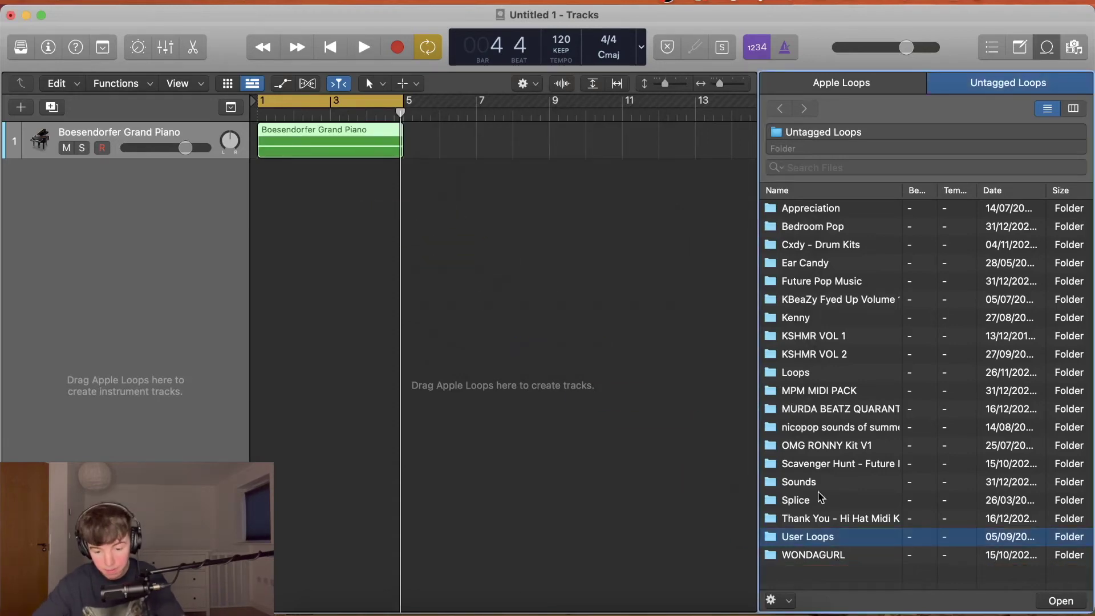
Find Clap - Fiftay in the Cxdy - Ghostbuster drum kit's Claps folder and add it as a new Drum Machine Designer track.
double_click(823, 250)
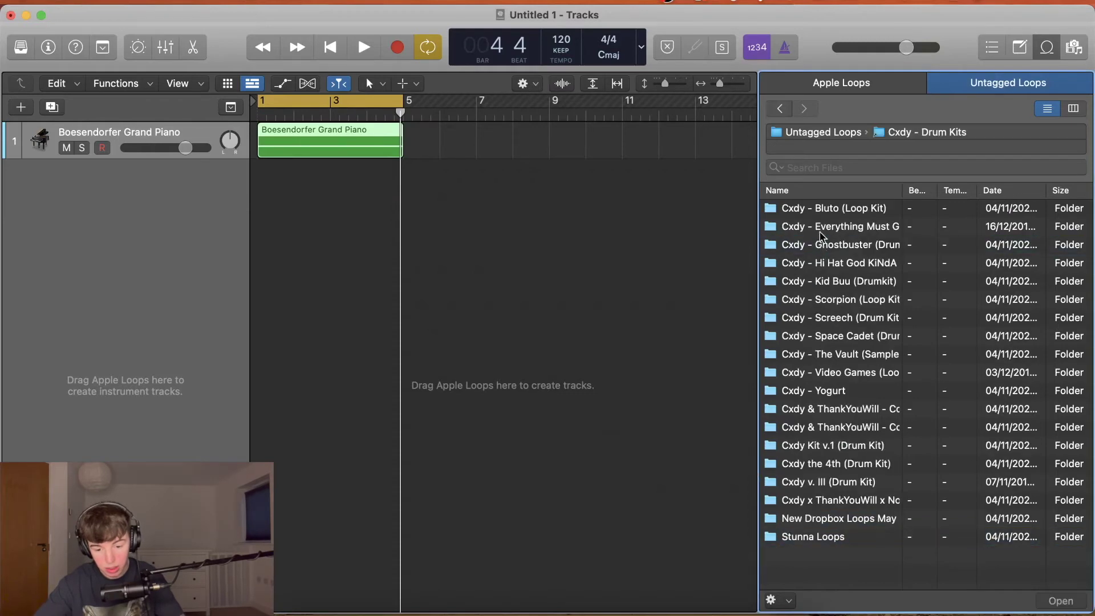
double_click(824, 246)
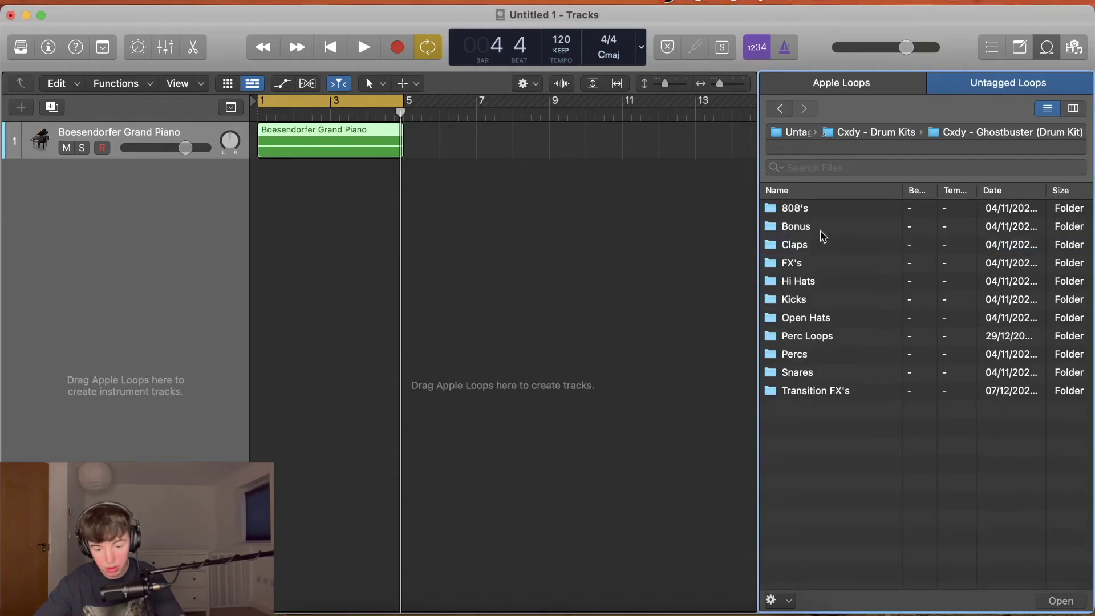
double_click(794, 246)
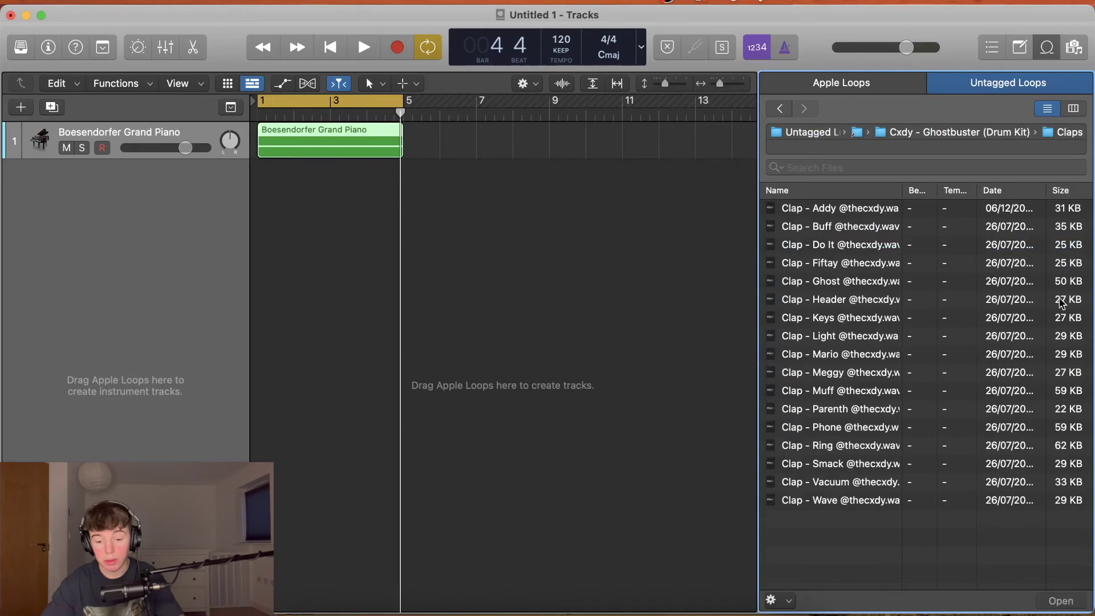
left_click(836, 263)
left_click_drag(836, 263, 169, 236)
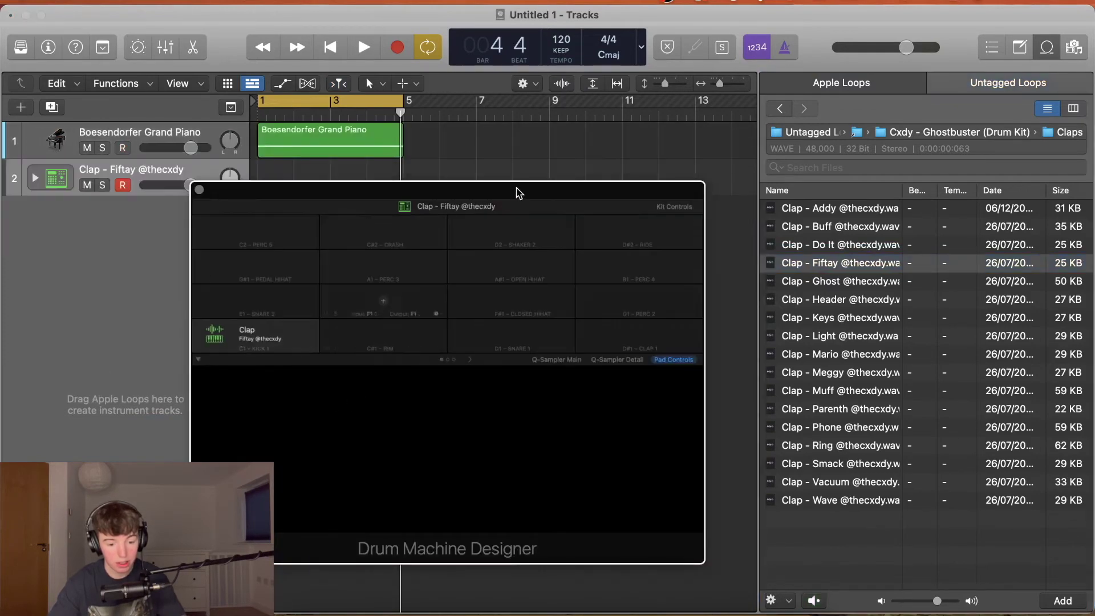
left_click_drag(516, 188, 506, 152)
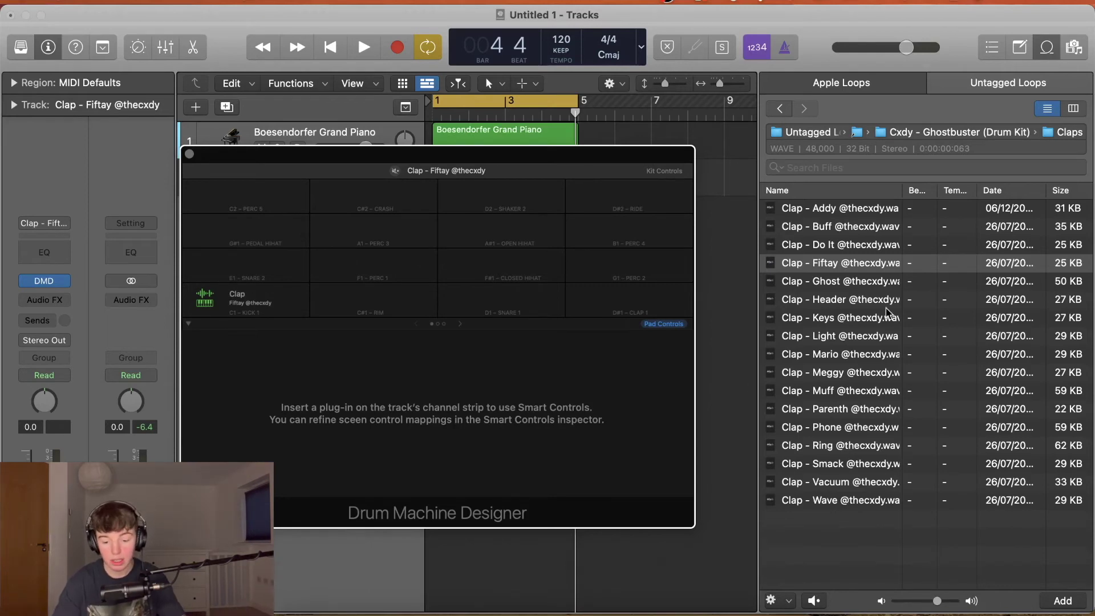
left_click(963, 132)
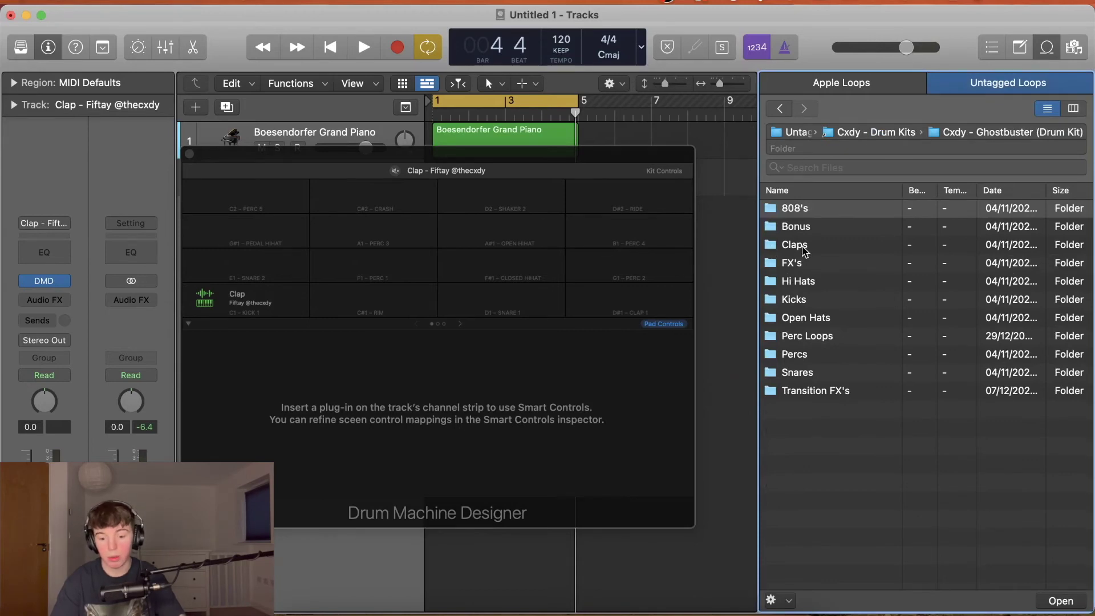
double_click(800, 299)
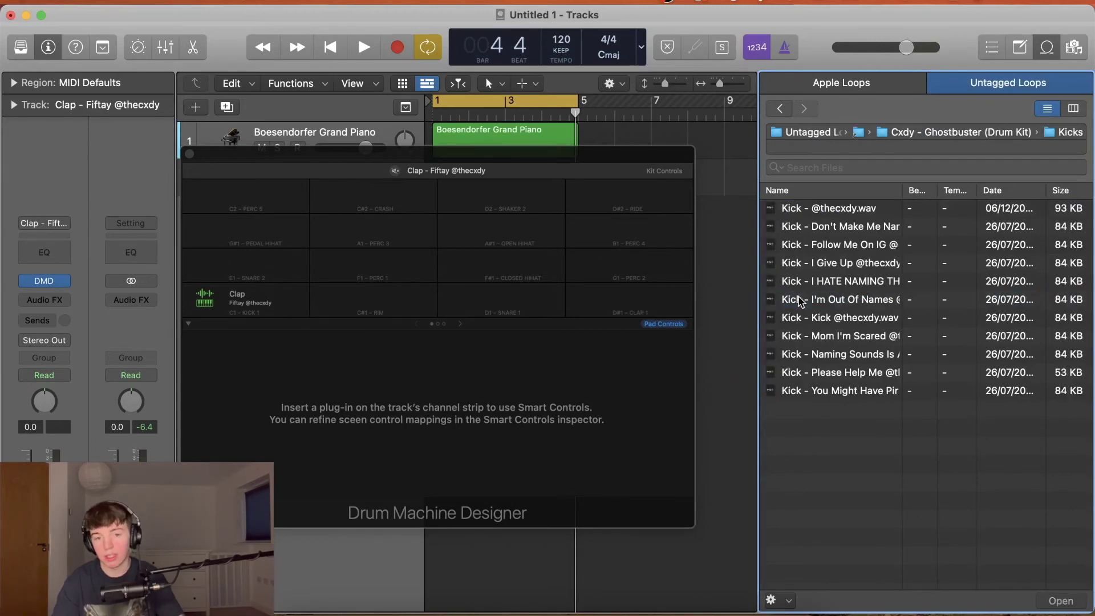
left_click_drag(827, 212, 376, 302)
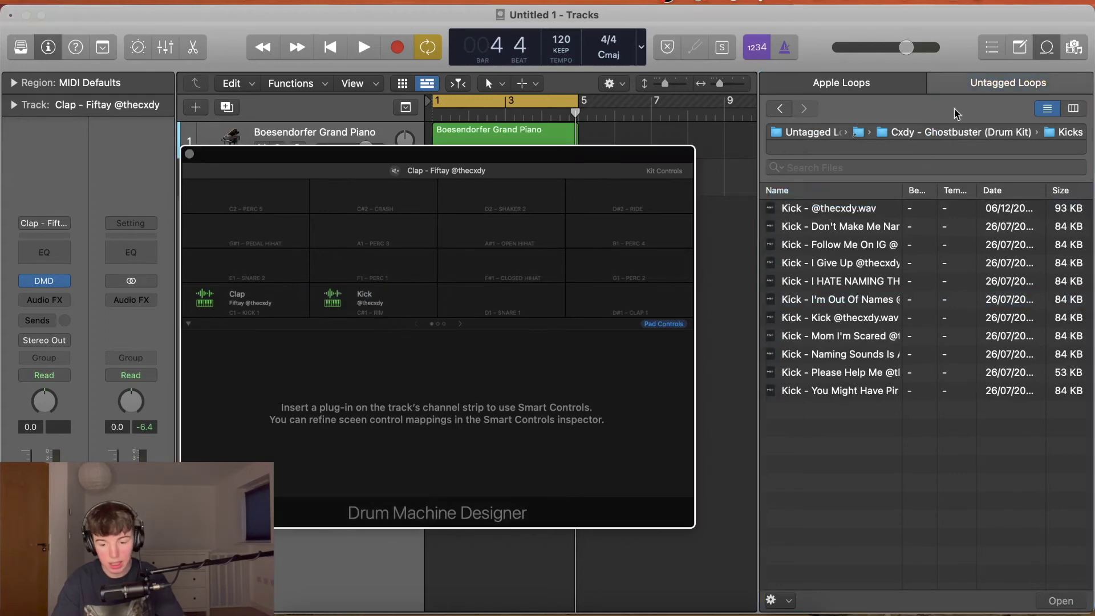
left_click(930, 131)
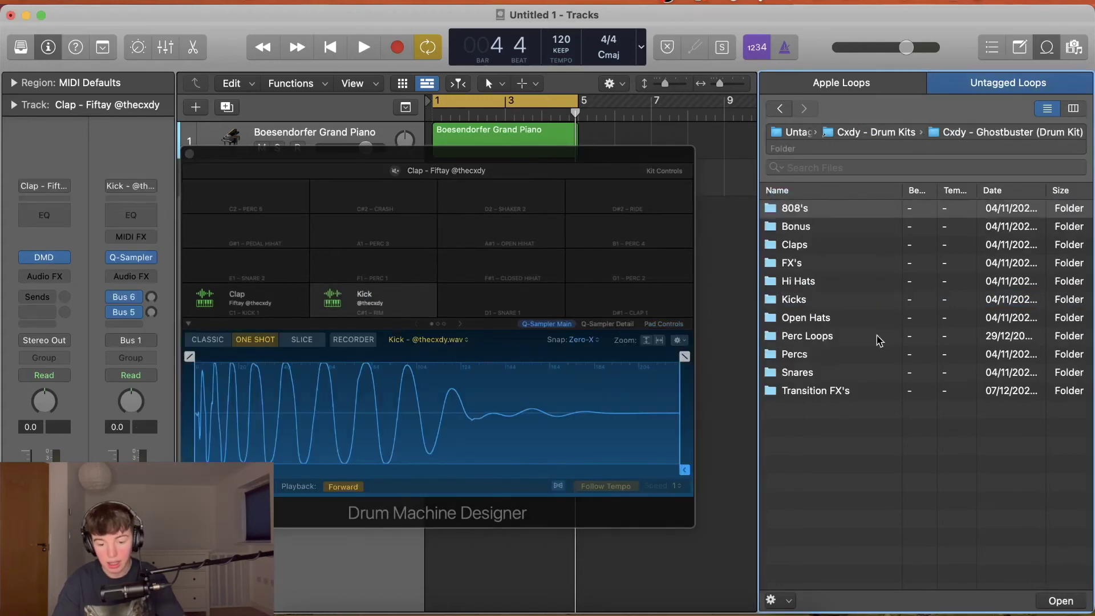
double_click(805, 282)
left_click_drag(834, 212, 512, 317)
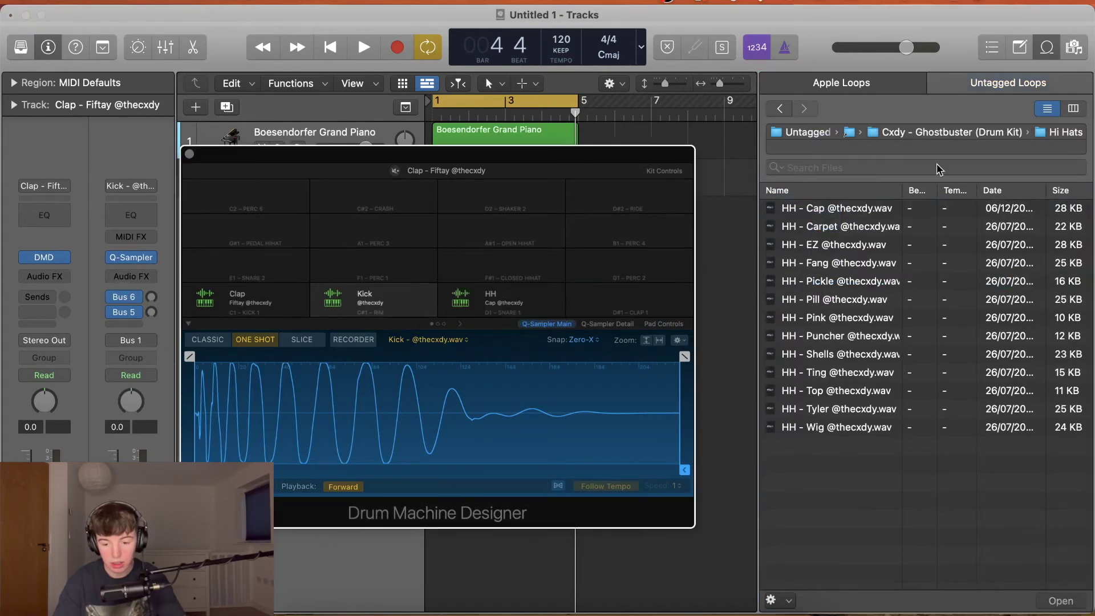
left_click(948, 130)
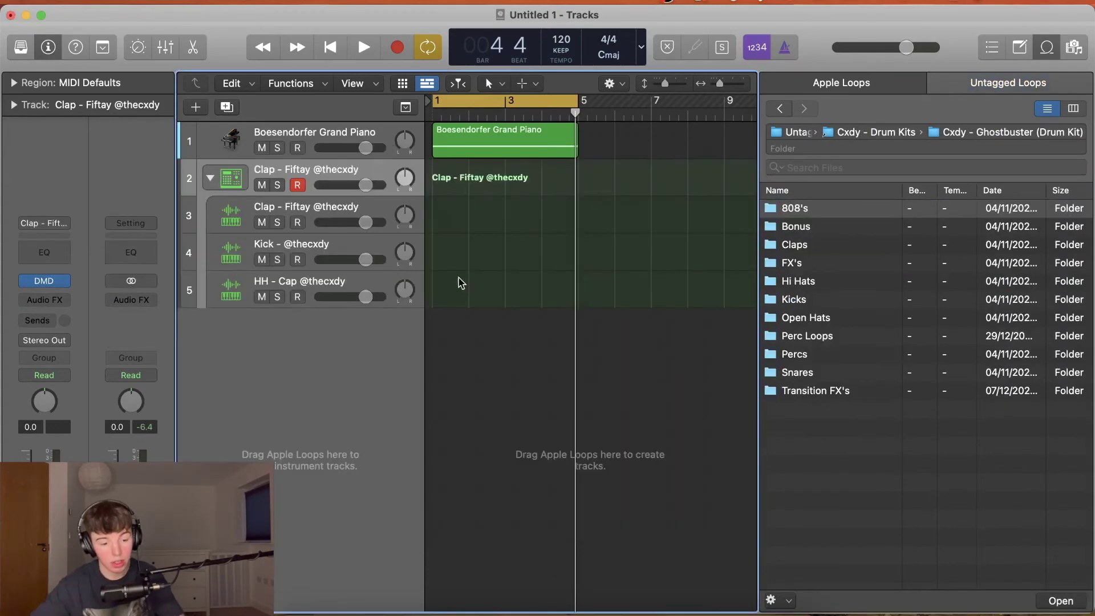
Lower the volume of the Clap - Fiftay sub-track and return it to 0 by entering the value.
left_click_drag(313, 223, 295, 223)
left_click_drag(366, 222, 360, 223)
double_click(360, 223)
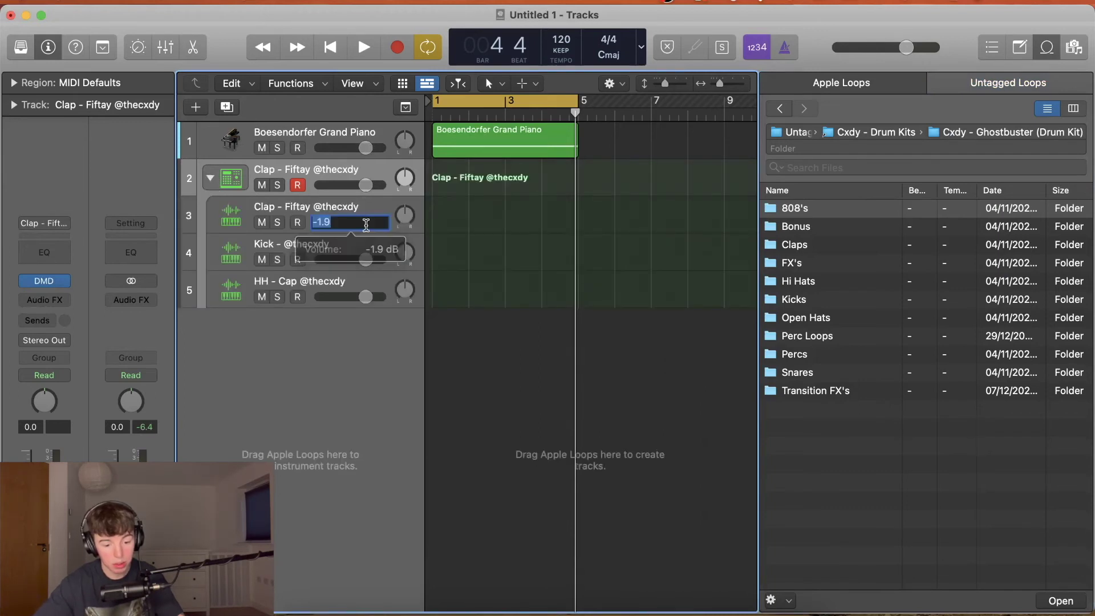
type("0")
key("Return")
Lower the Boesendorfer Grand Piano track's volume slightly and restore it to 0 with an exact value.
left_click_drag(366, 148, 363, 151)
double_click(364, 151)
type("0")
key("Return")
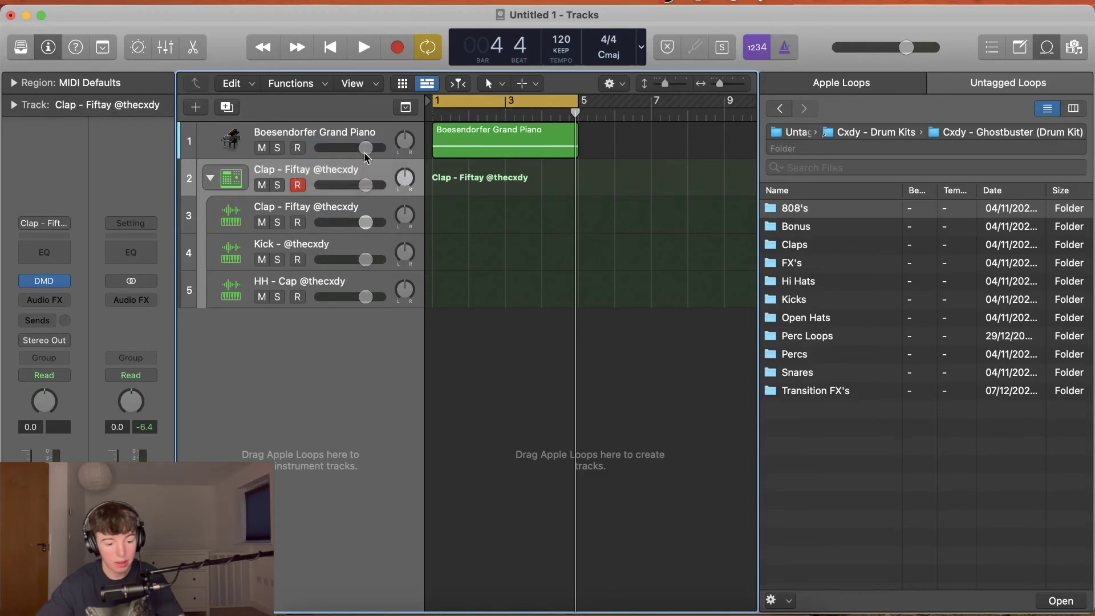
Lower the Clap - Fiftay sub-track's volume once more and set it back to exactly 0.
left_click_drag(370, 194, 359, 223)
double_click(359, 189)
type("0")
key("Return")
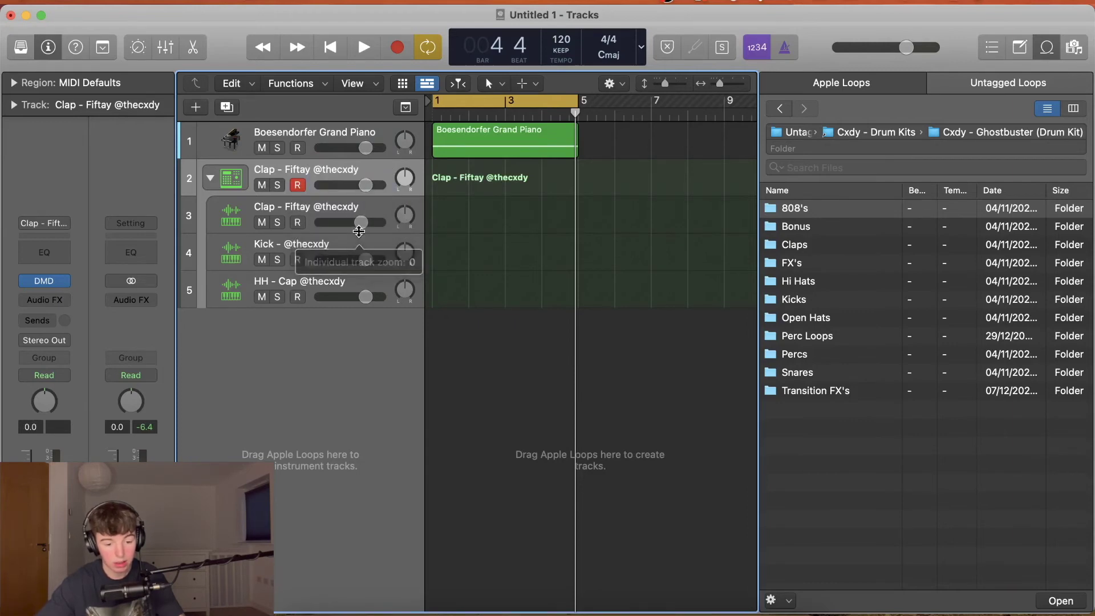
double_click(359, 224)
type("0")
key("Return")
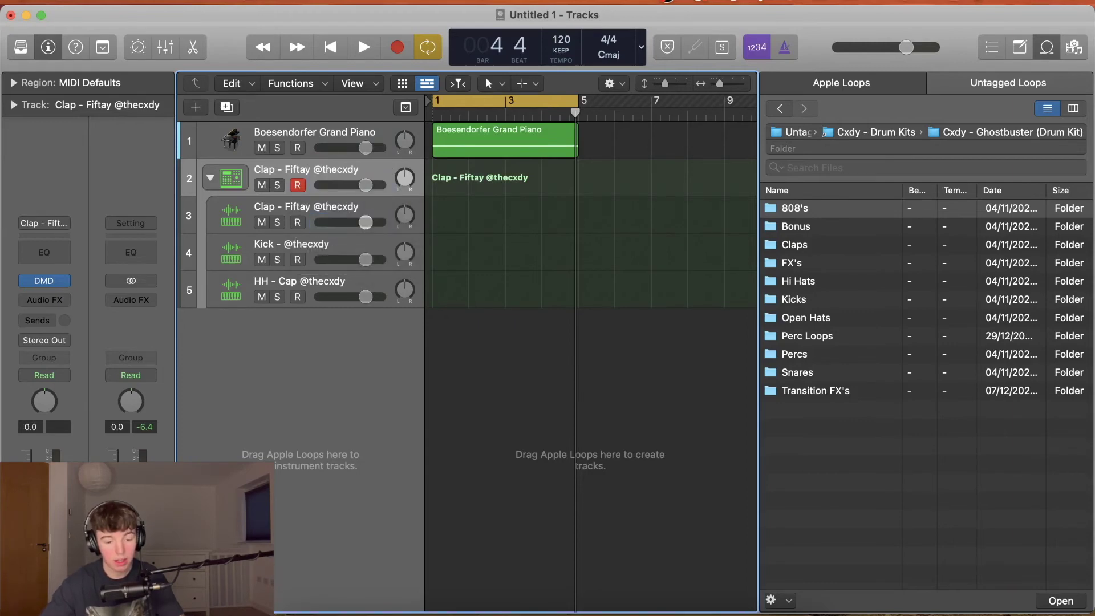
Try a pattern region on the drum kit's main track with a clap on step 5 and a kick on step 1, and delete it.
right_click(444, 180)
left_click(479, 200)
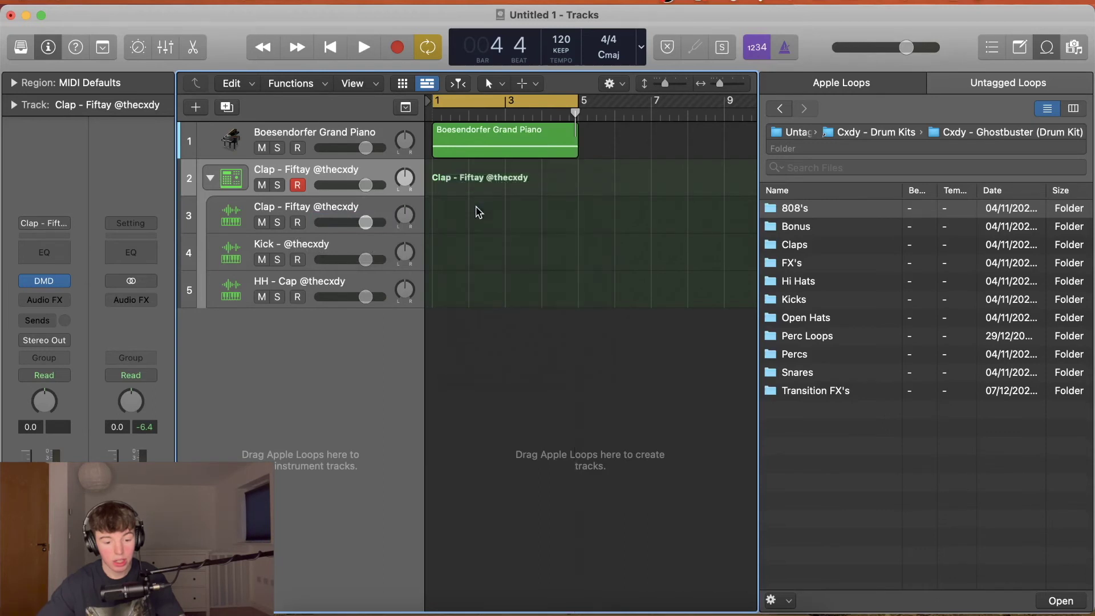
left_click(509, 234)
left_click(437, 274)
key("space")
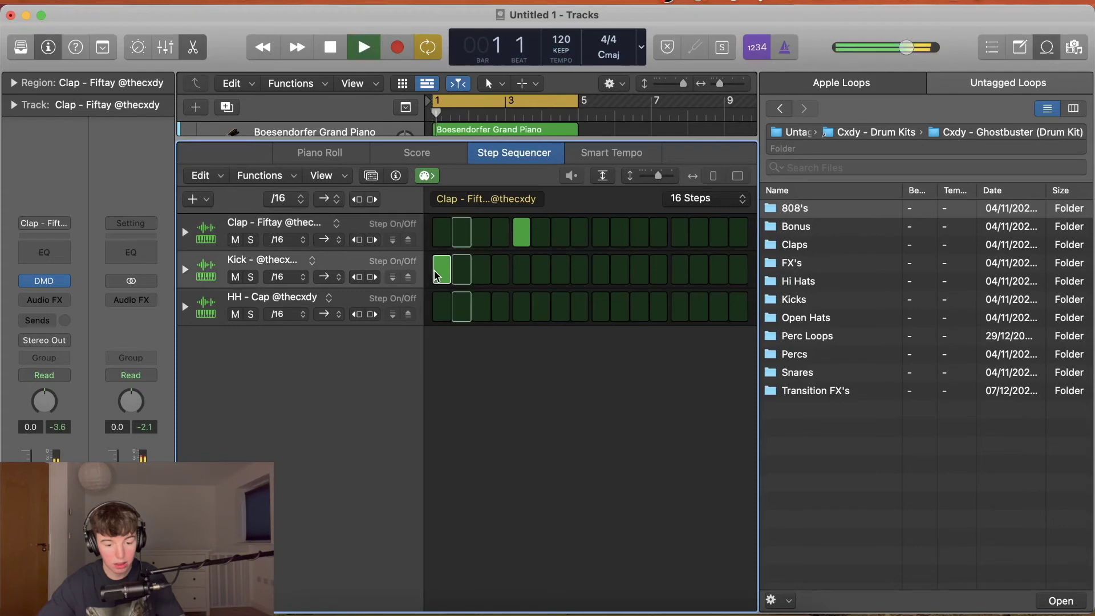
key("space")
left_click(193, 47)
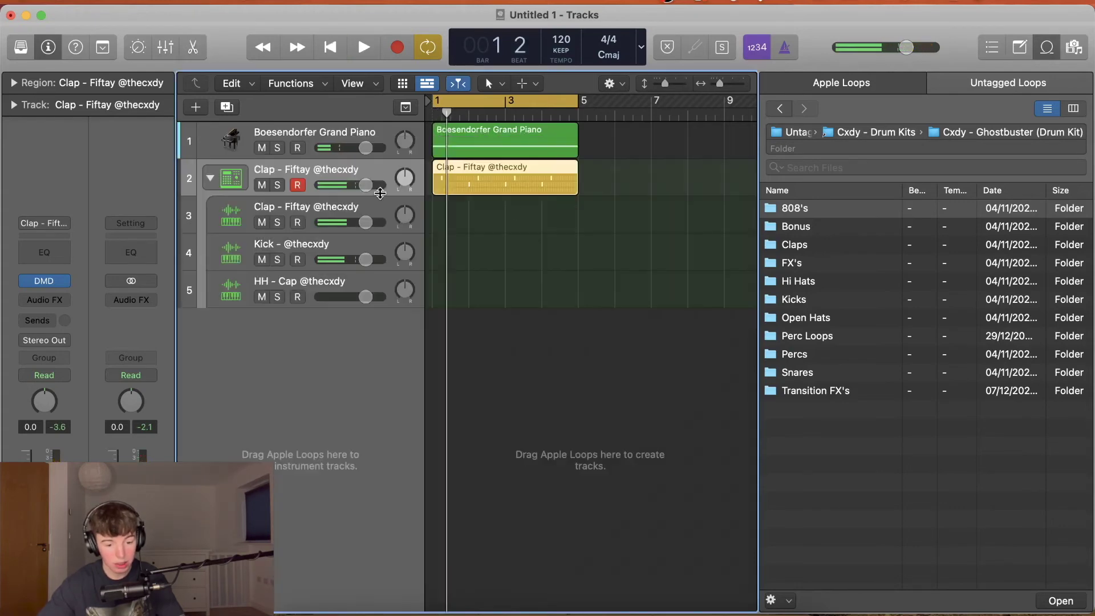
left_click(478, 181)
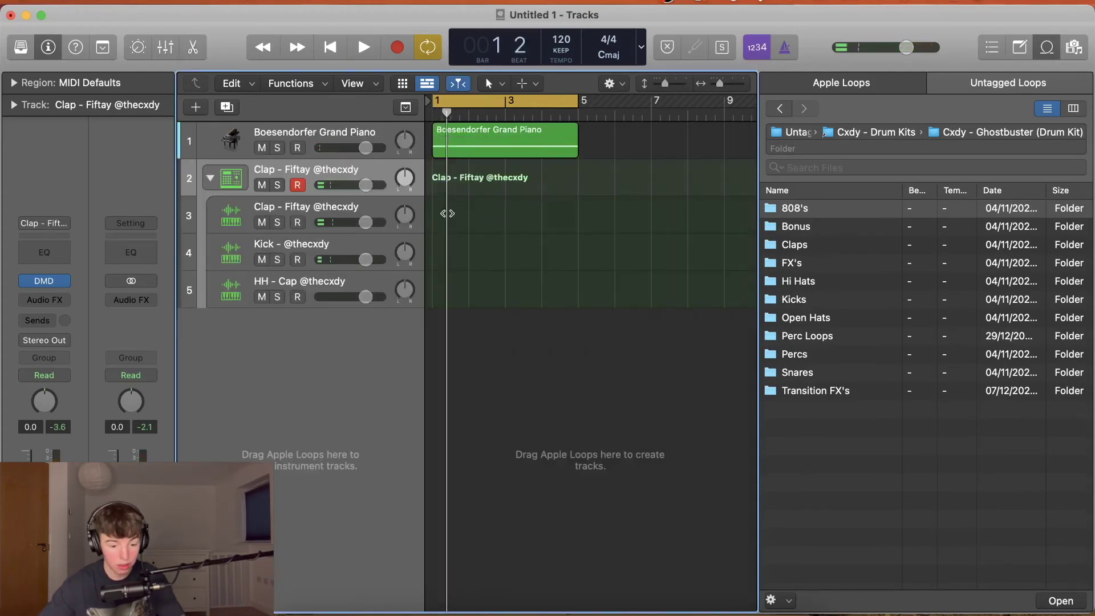
Create a pattern region on the Clap - Fiftay sub-track with steps 5 and 13 active and play it.
right_click(446, 212)
left_click(478, 236)
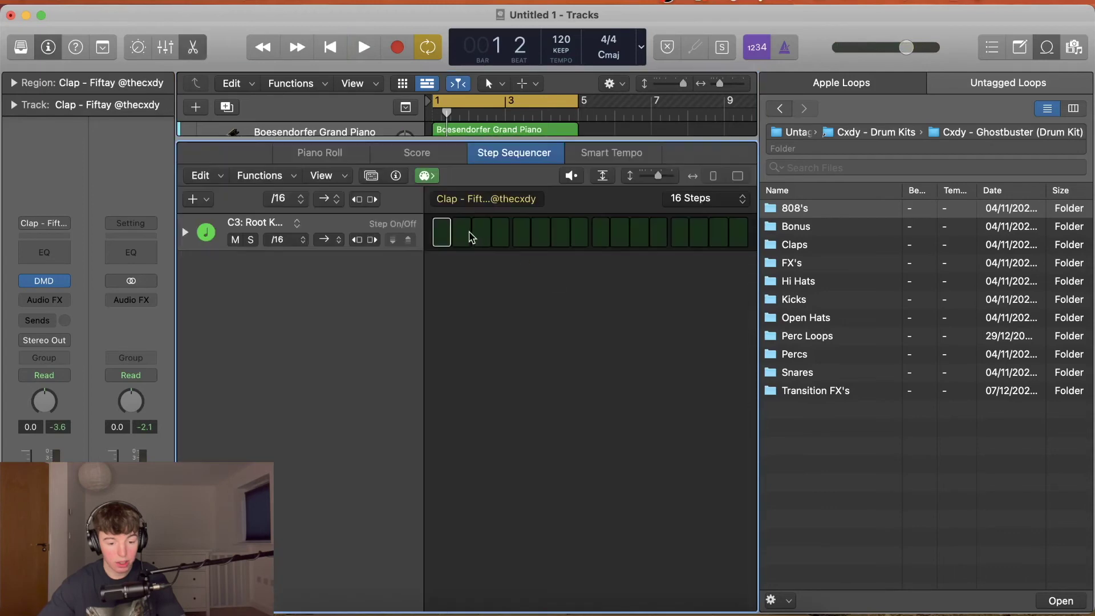
left_click(519, 242)
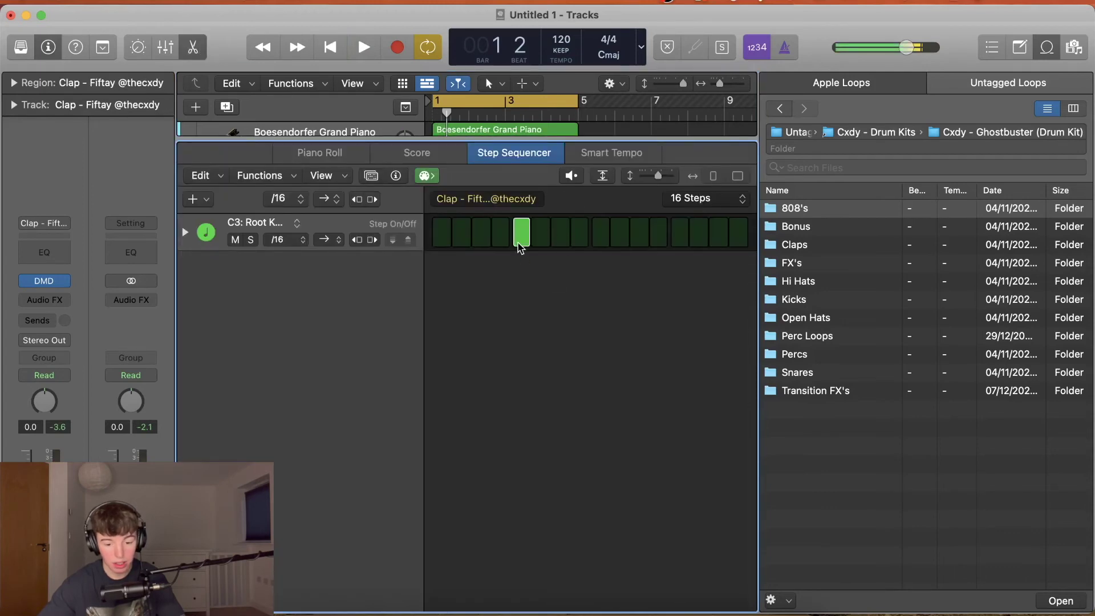
left_click(680, 239)
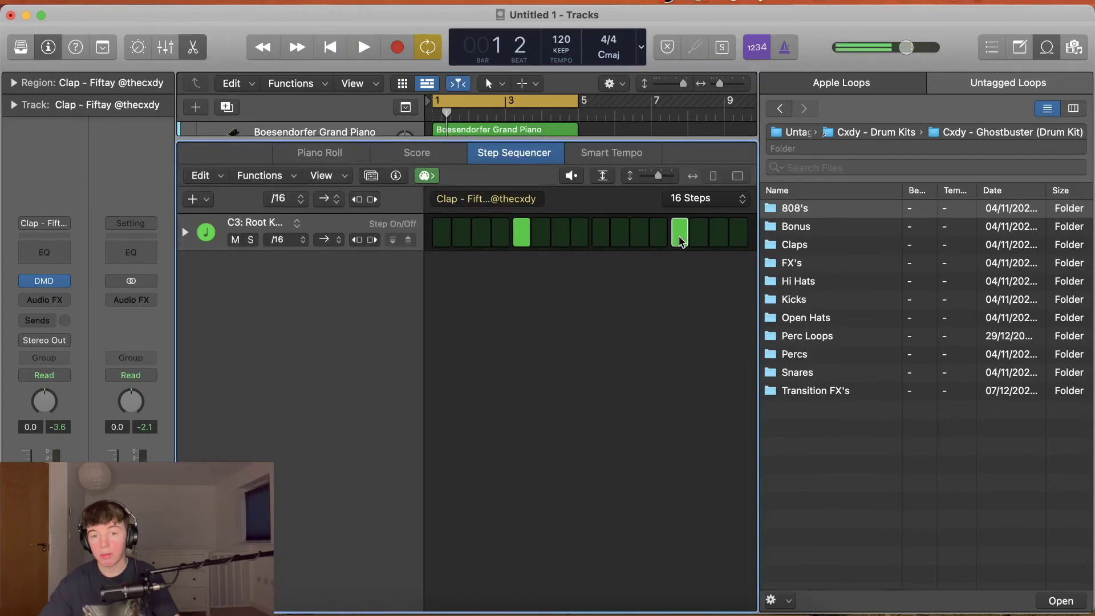
key("space")
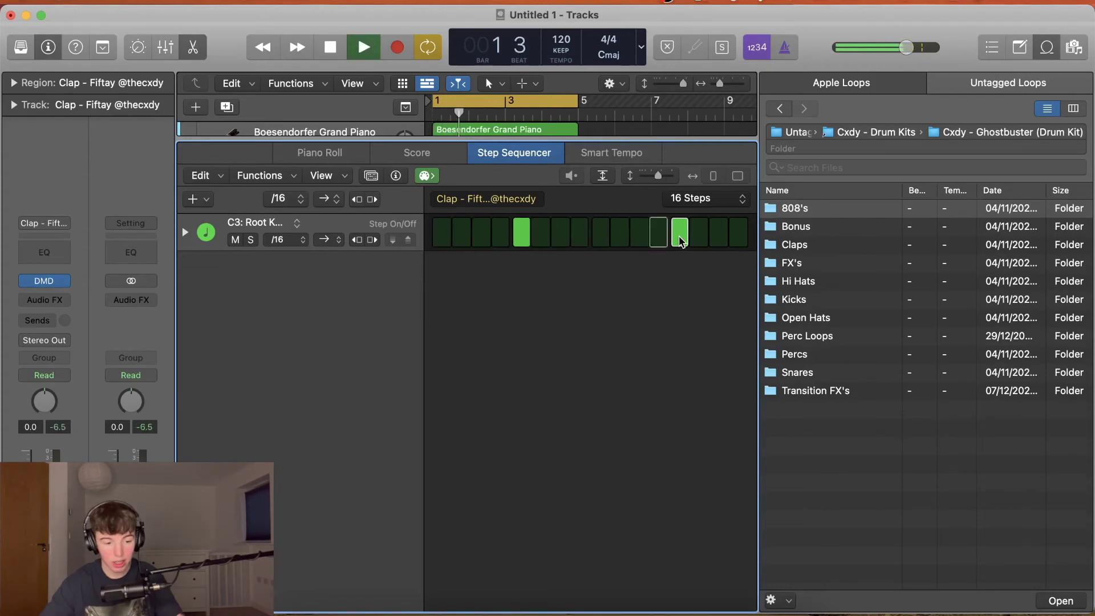
key("space")
Close the Step Sequencer and delete the pattern region from the Clap - Fiftay sub-track.
left_click(202, 50)
left_click_drag(506, 251, 459, 210)
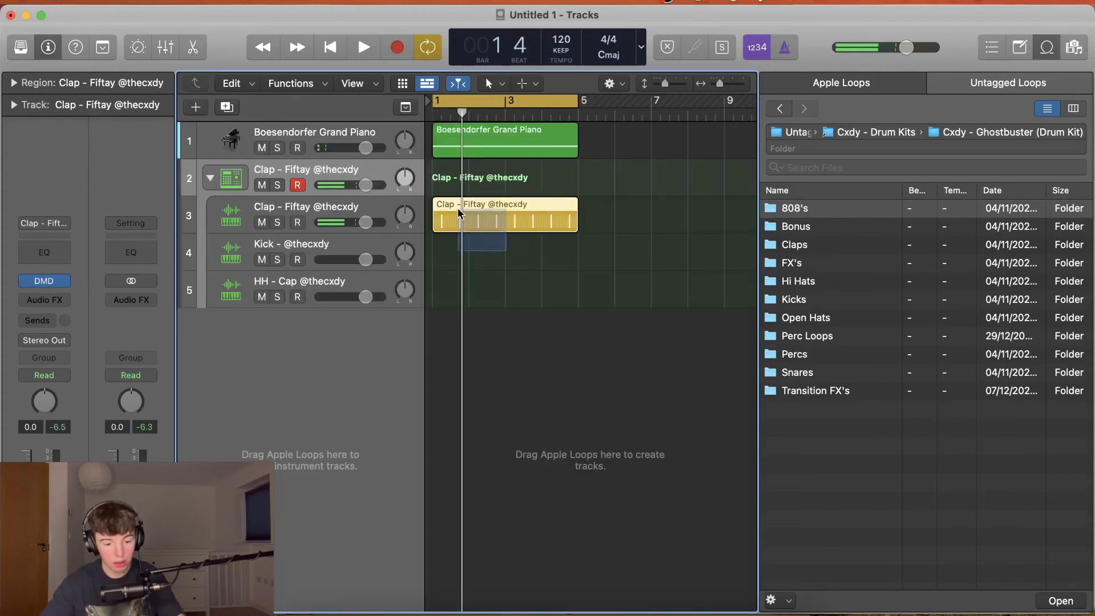
key("Delete")
Create a pattern region on the drum kit's main track with claps on steps 5 and 13 and kicks on steps 1 and 9.
right_click(449, 181)
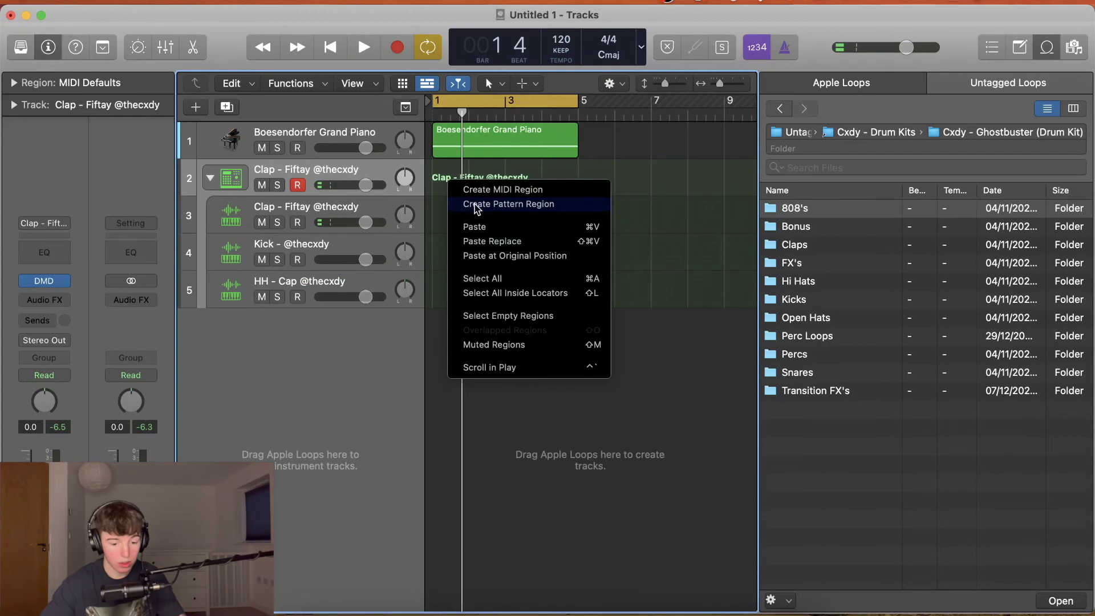
left_click(476, 206)
left_click(442, 232)
left_click(442, 232)
left_click(520, 231)
left_click(682, 237)
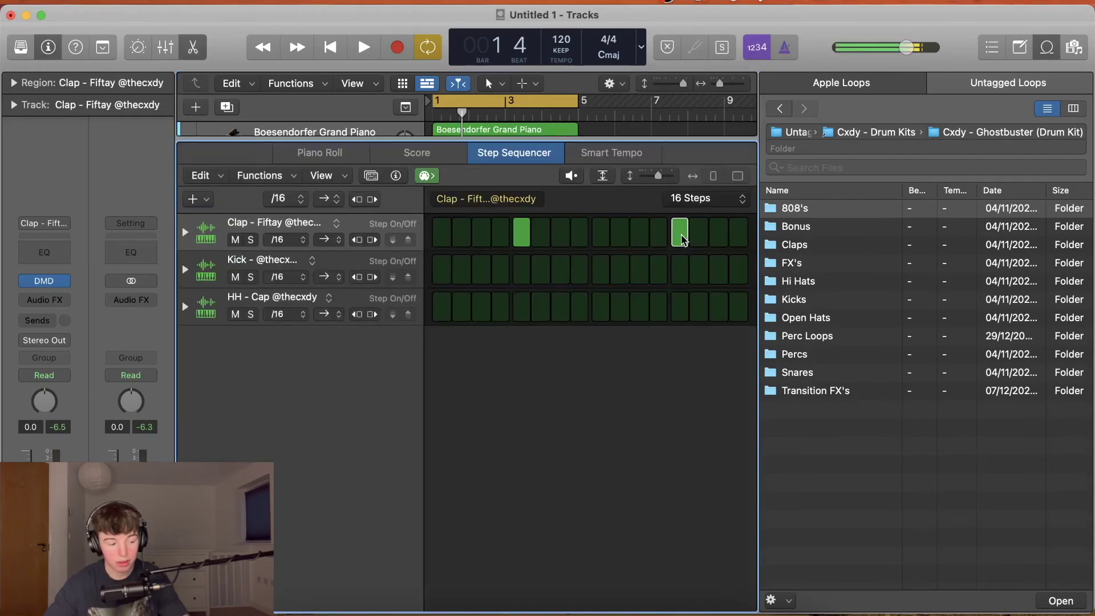
left_click(442, 269)
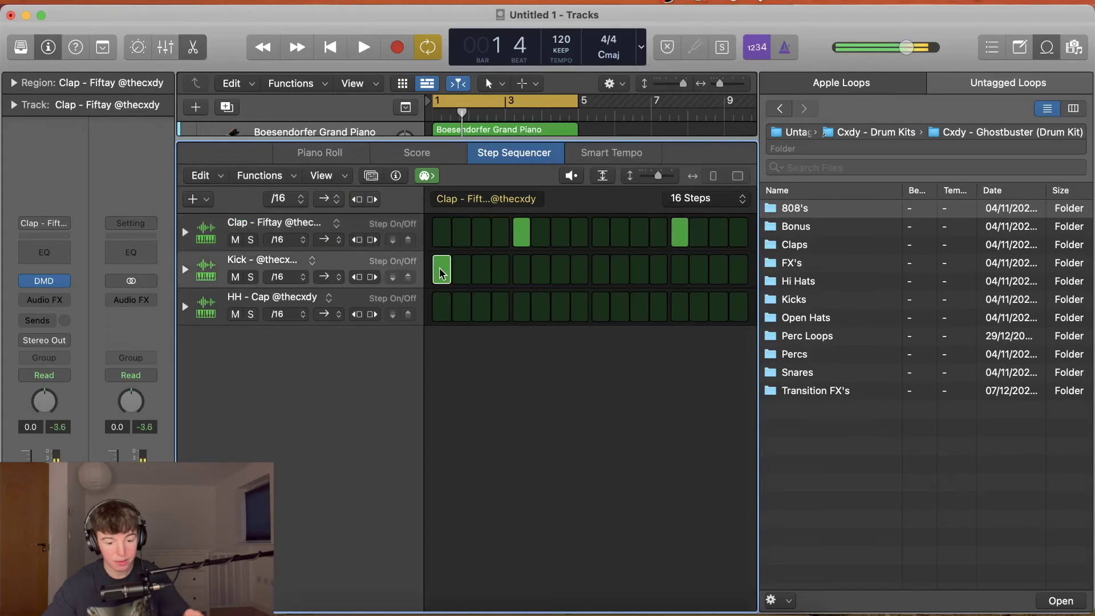
left_click(601, 271)
Activate every odd step from 1 to 15 on the HH - Cap row and play the pattern.
left_click(443, 311)
left_click(482, 308)
left_click(521, 308)
left_click(560, 308)
left_click(600, 311)
left_click(639, 313)
left_click(679, 308)
left_click(719, 308)
key("space")
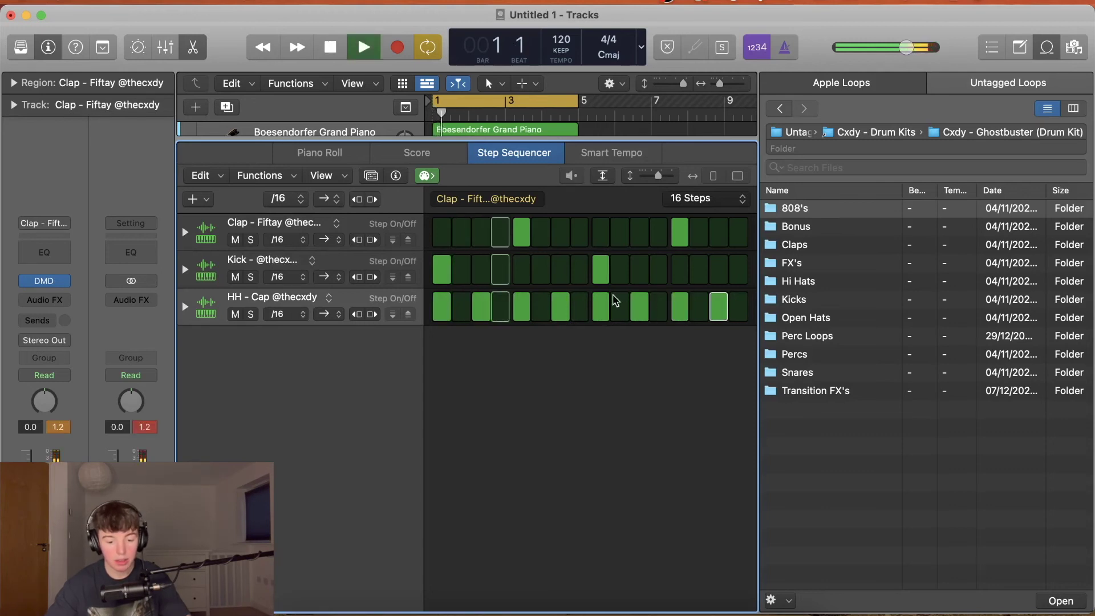
Stop playback and close the loop browser and the Step Sequencer.
left_click(1046, 45)
key("space")
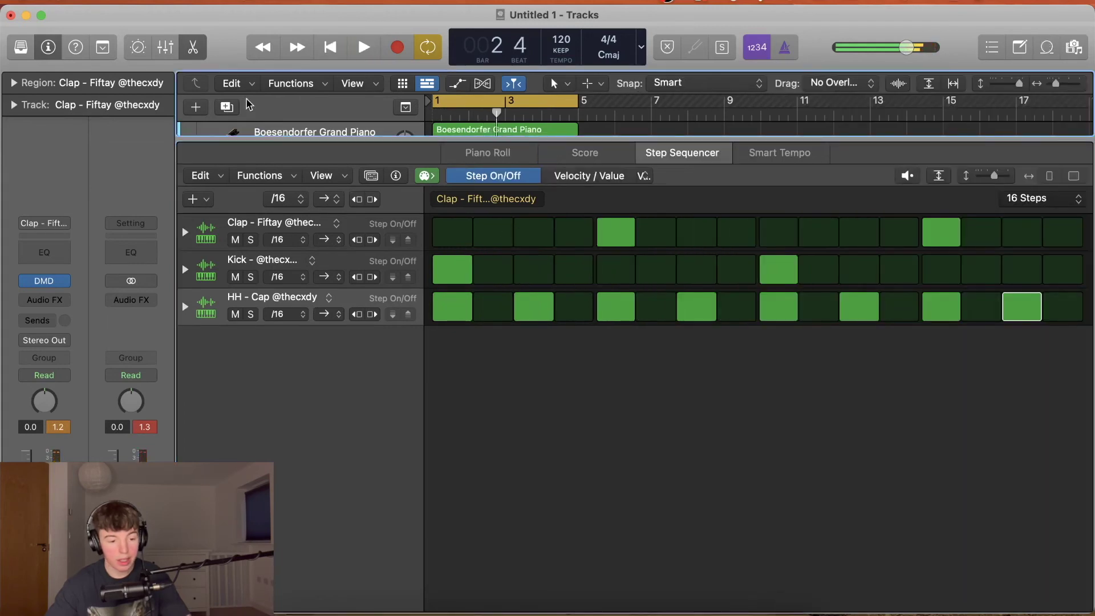
left_click(192, 53)
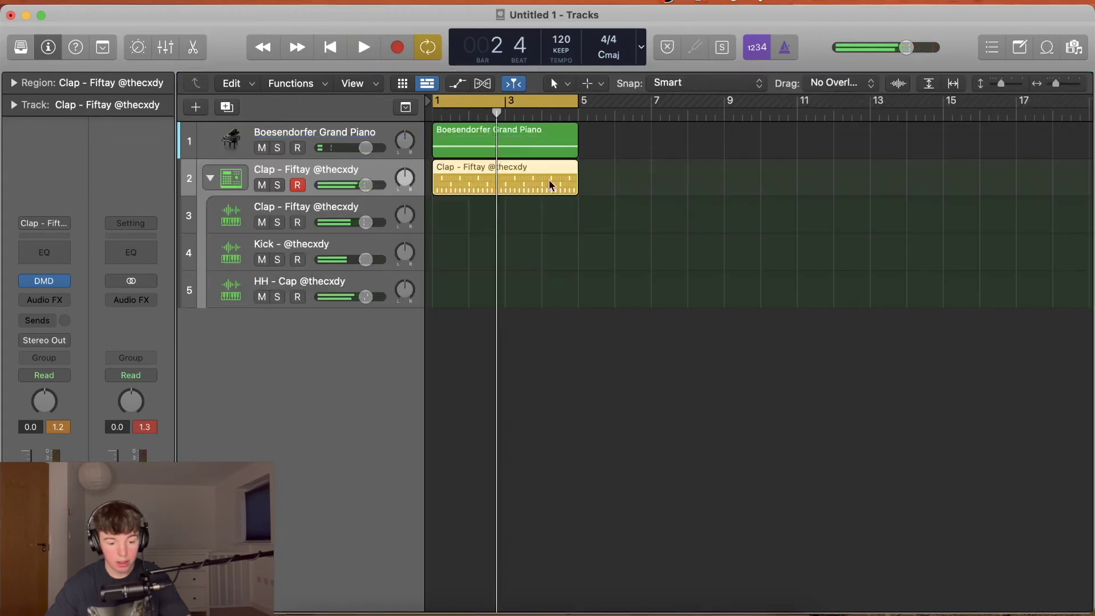
Convert the drum pattern region to a MIDI region and separate it by note pitch.
right_click(472, 187)
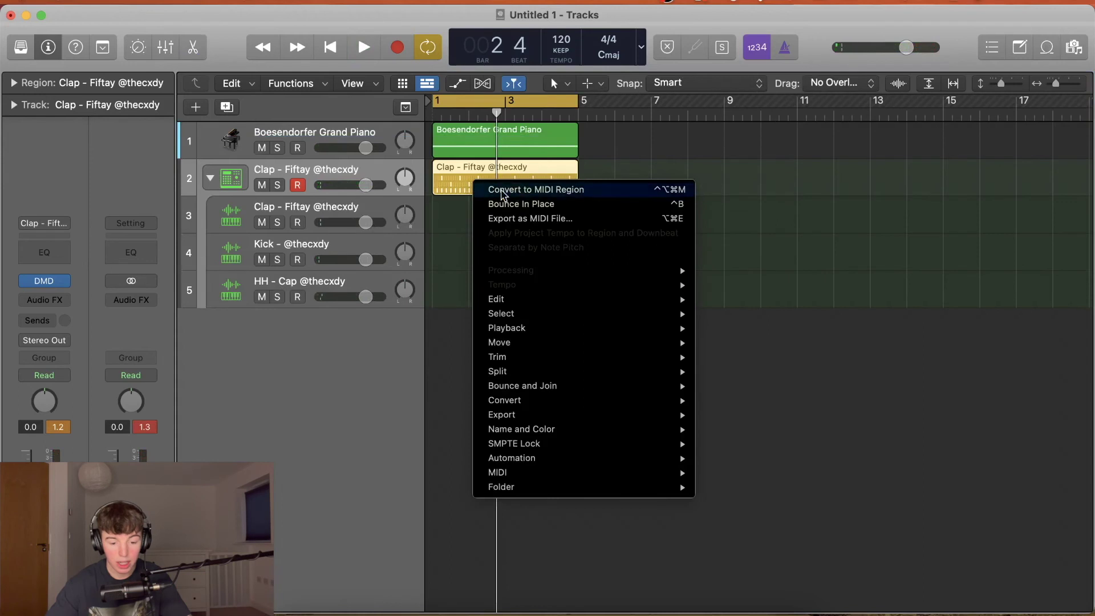
left_click(529, 191)
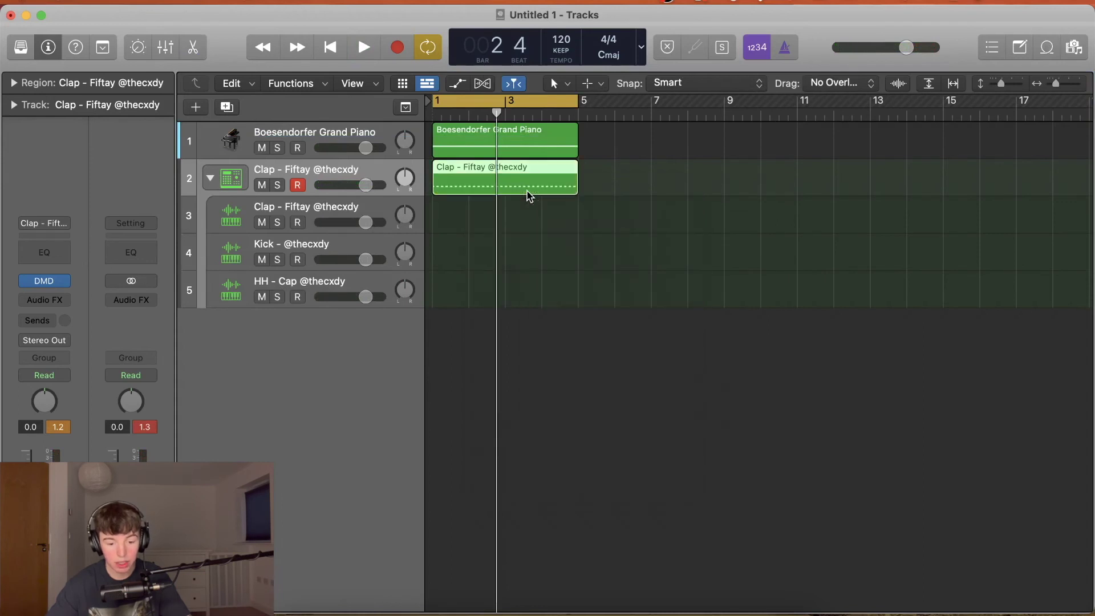
right_click(501, 186)
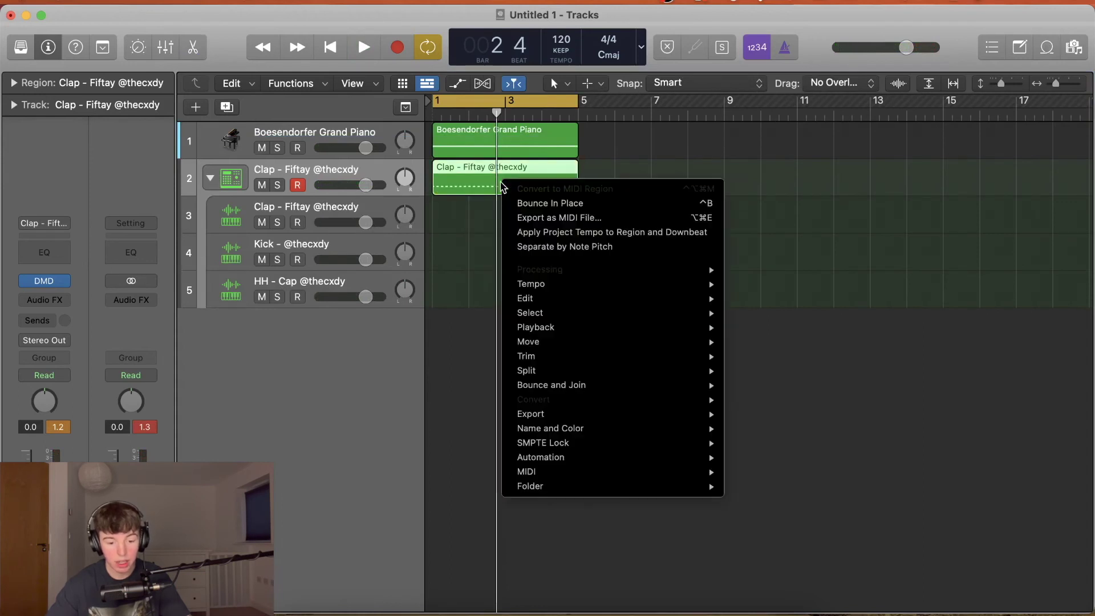
left_click(591, 253)
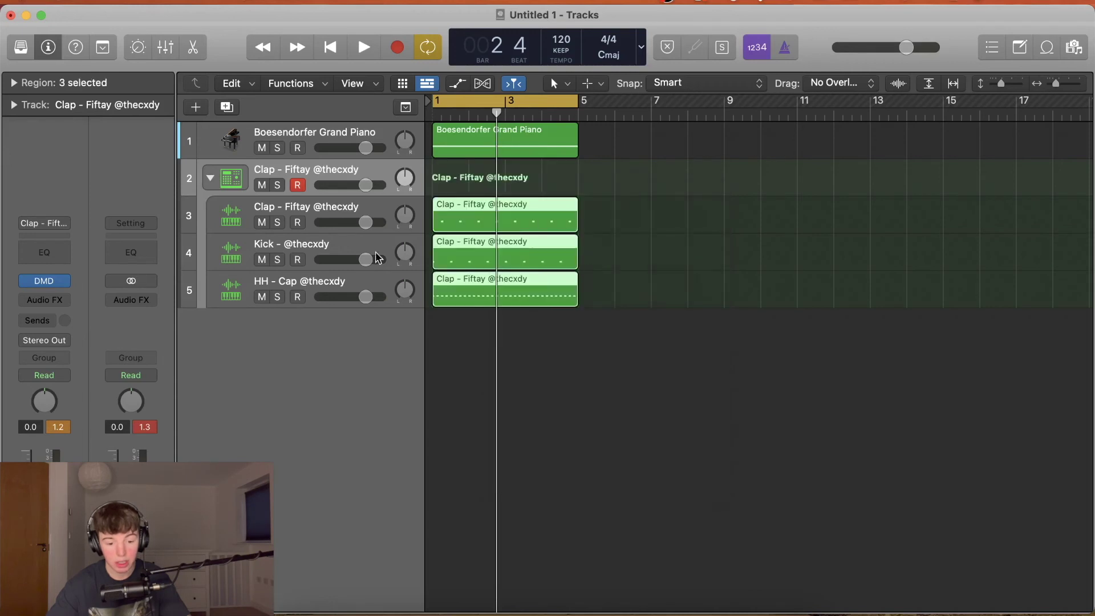
During playback, lower the clap, kick and hi-hat sub-tracks together to -7.4 dB, stop, and raise them to -2.0 dB.
key("space")
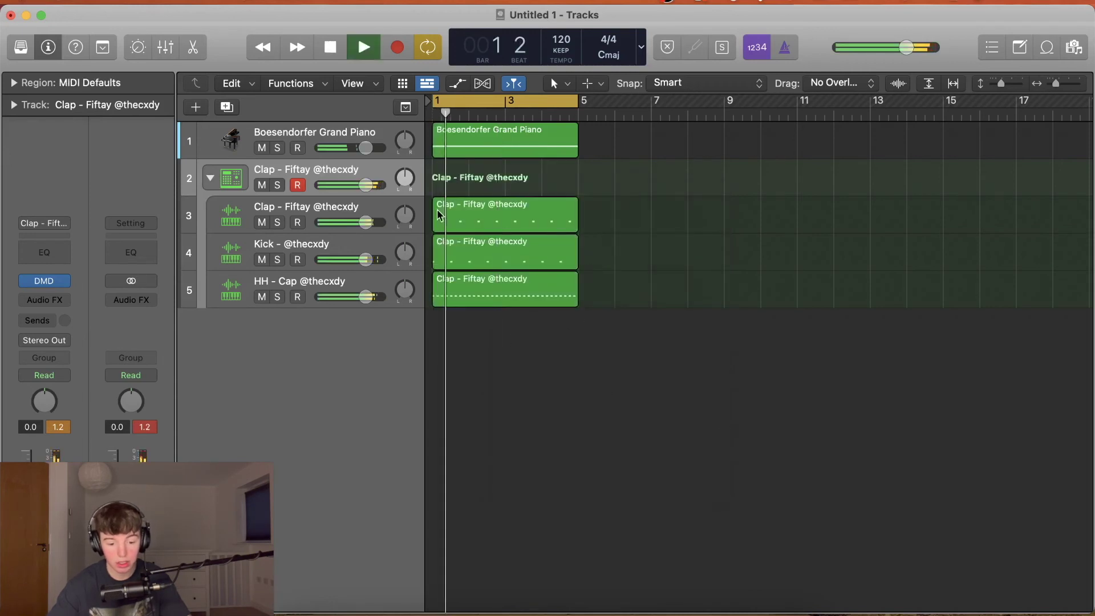
left_click(359, 210)
left_click(364, 285, "shift")
left_click_drag(365, 259, 347, 260)
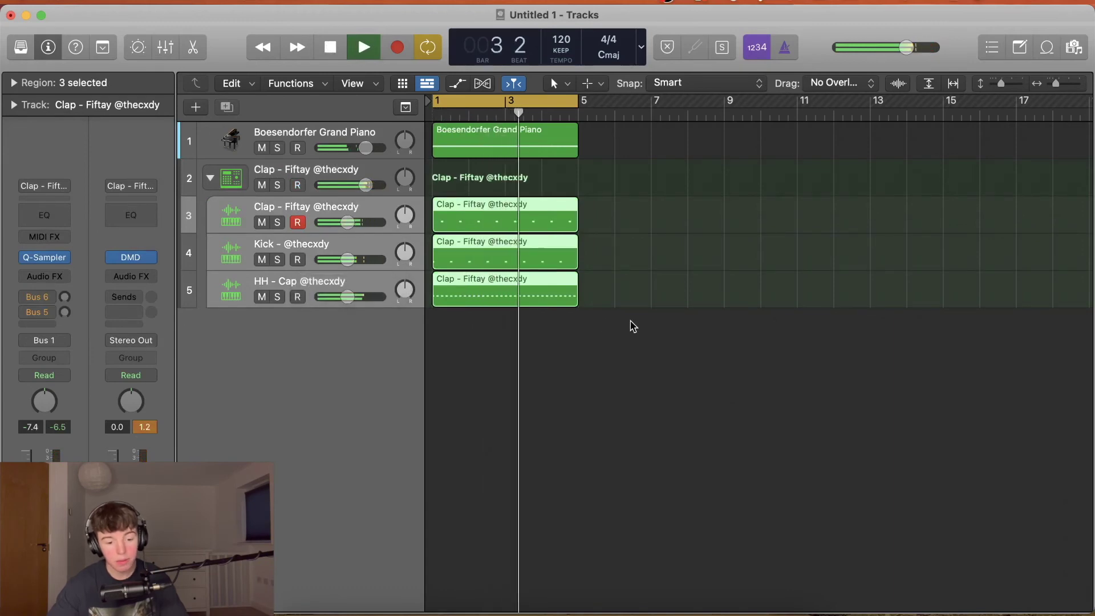
key("space")
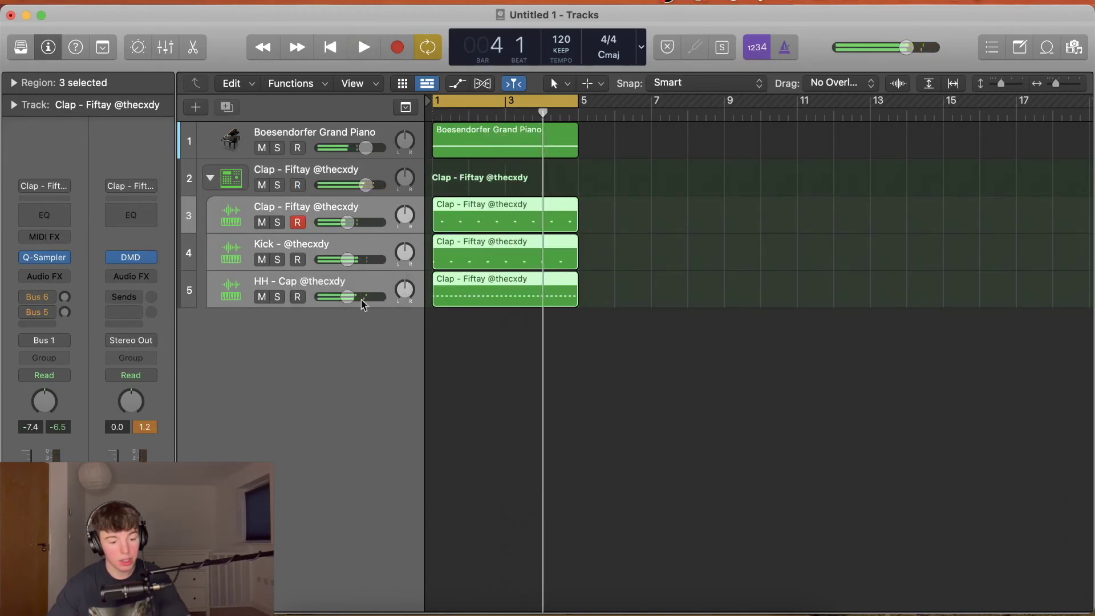
left_click_drag(347, 259, 359, 259)
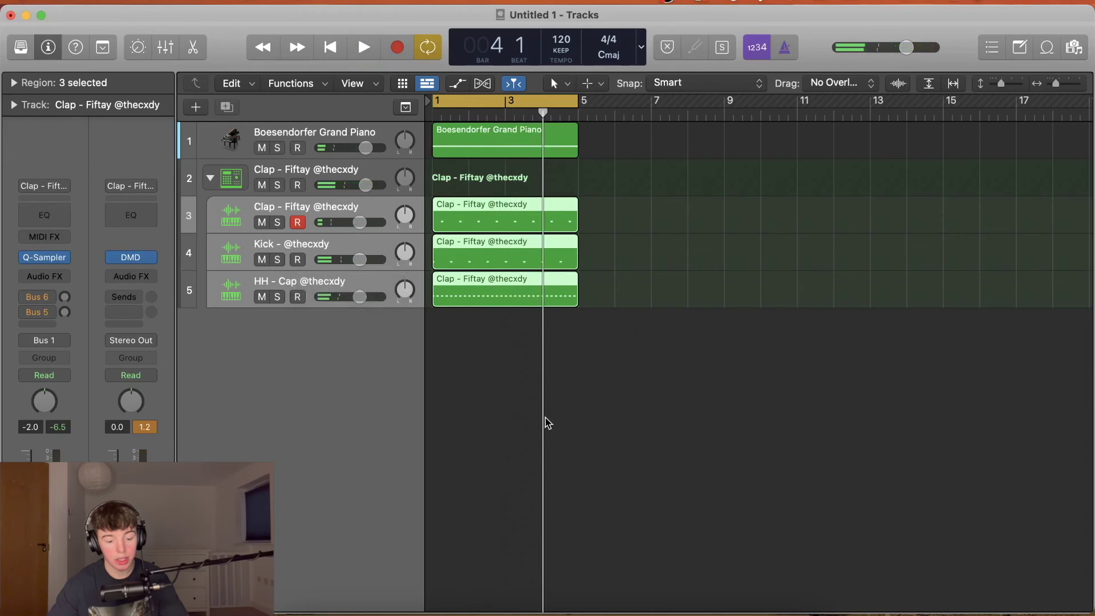
Open the Mixer and raise the selected clap, kick and hi-hat channel faders together to 0.0 dB.
key("x")
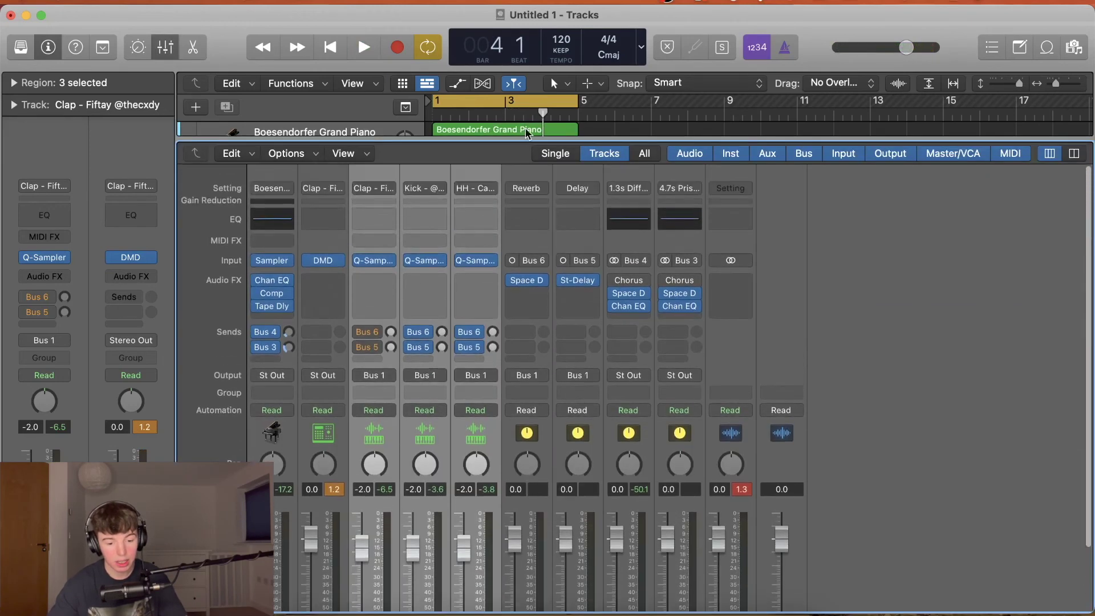
scroll(523, 372, "down", 1)
scroll(522, 372, "down", 4)
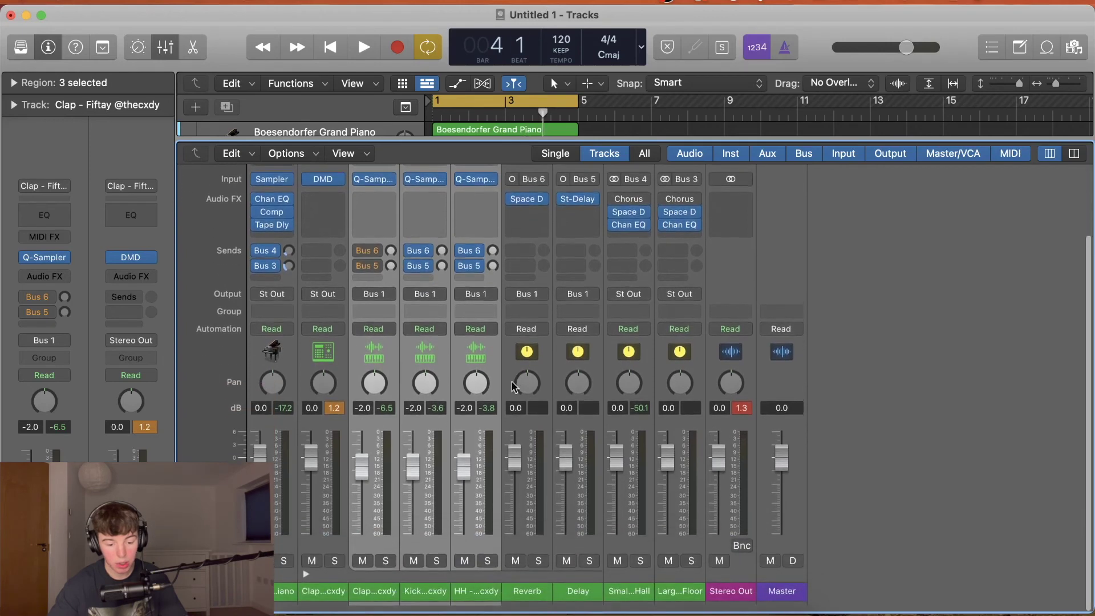
left_click_drag(465, 475, 464, 463)
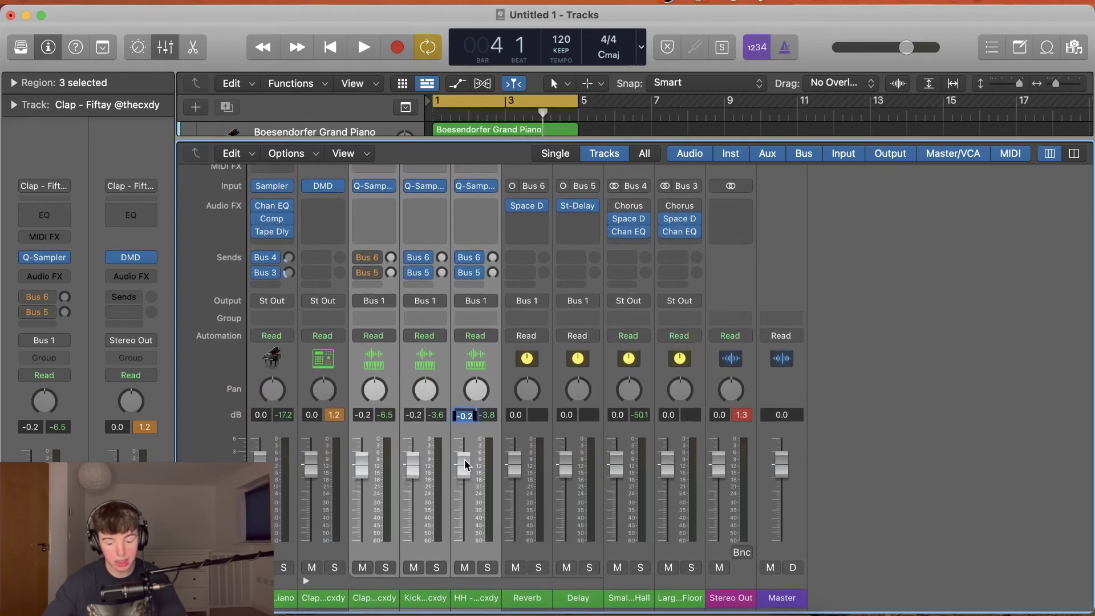
scroll(365, 353, "up", 2)
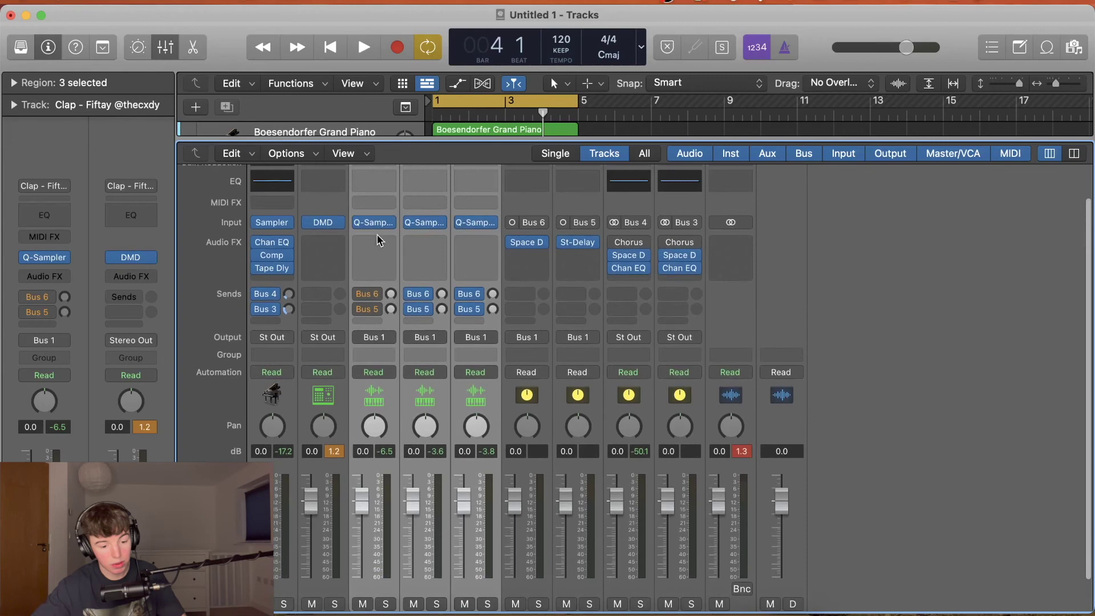
scroll(370, 222, "up", 2)
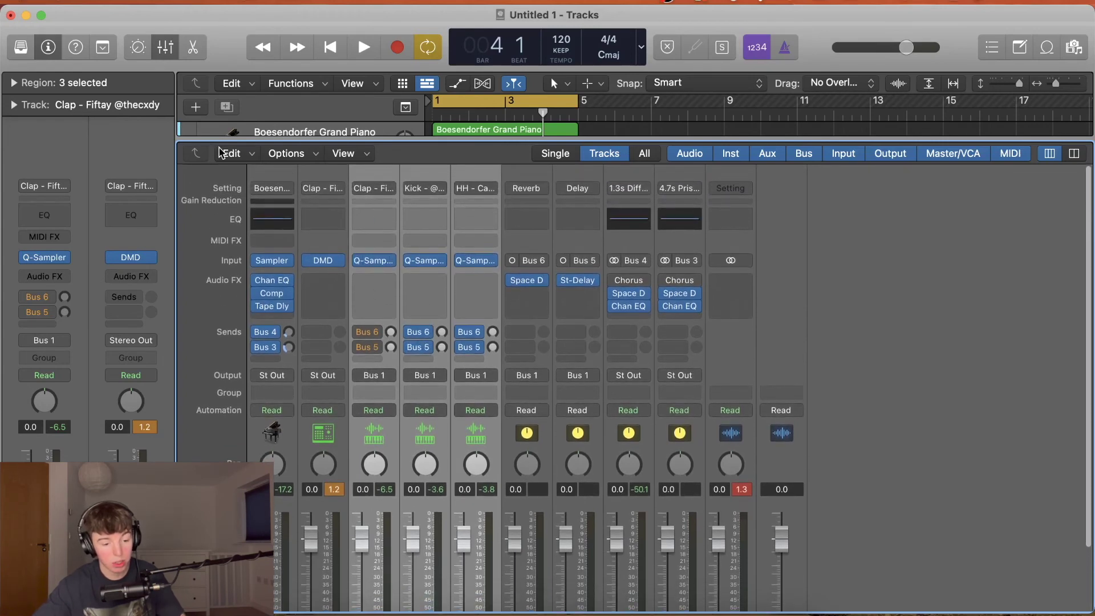
Hide the Mixer and the inspector, and turn on the metronome.
left_click(154, 38)
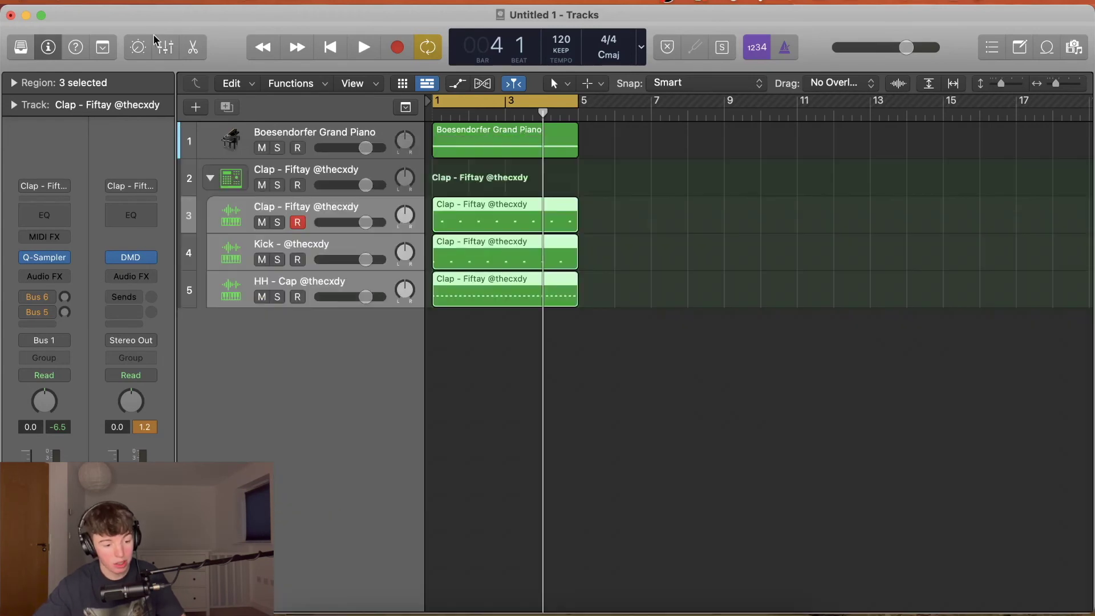
left_click(48, 46)
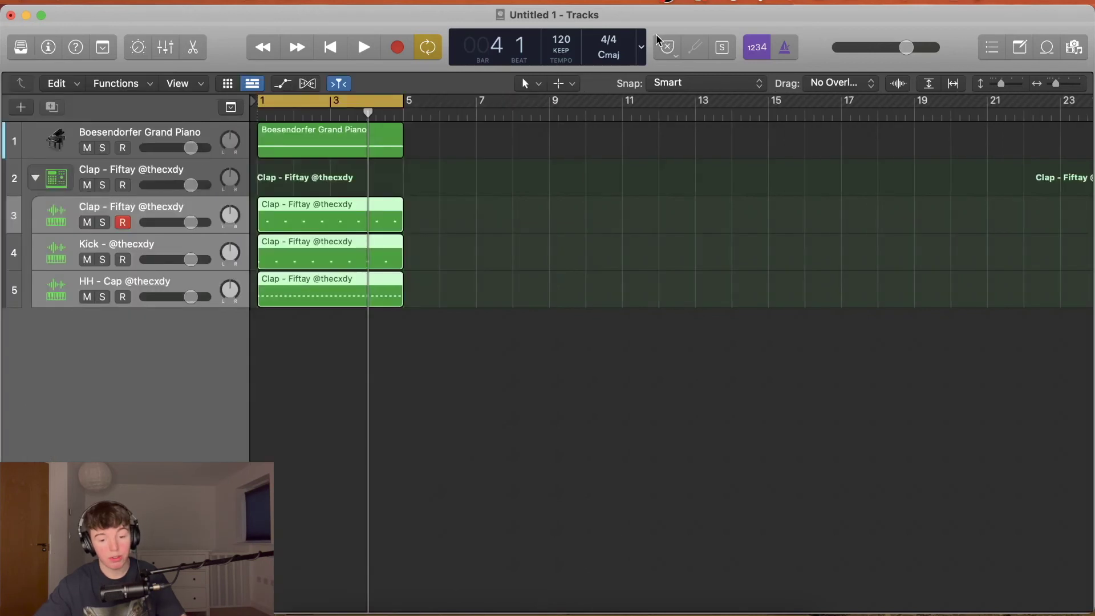
left_click(784, 48)
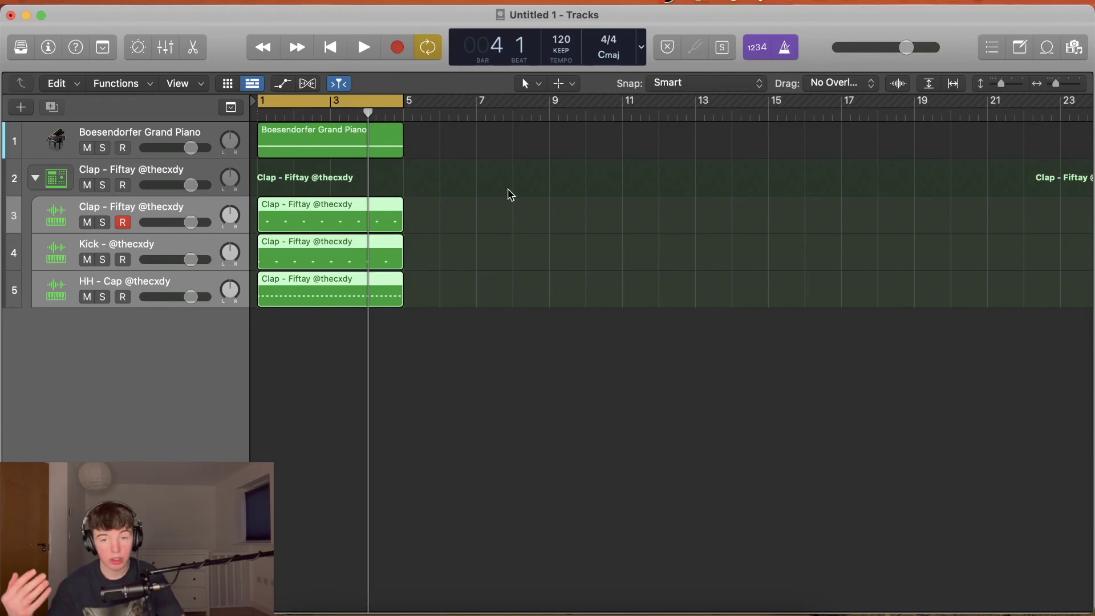
Play the arrangement and mute the piano, the drum stack and its clap, kick and hi-hat sub-tracks.
key("space")
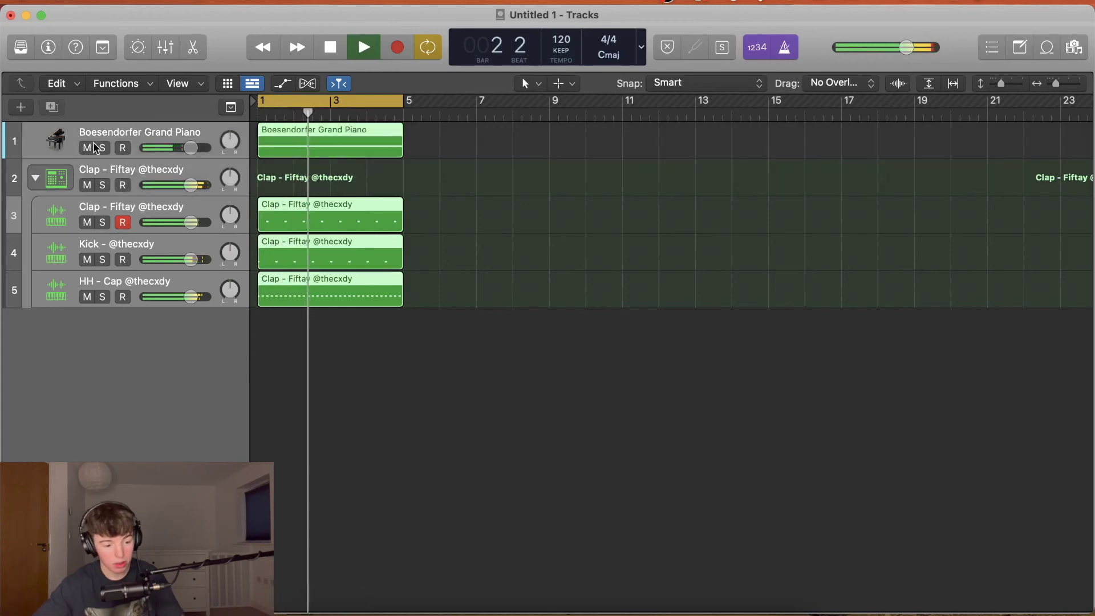
left_click_drag(87, 148, 86, 296)
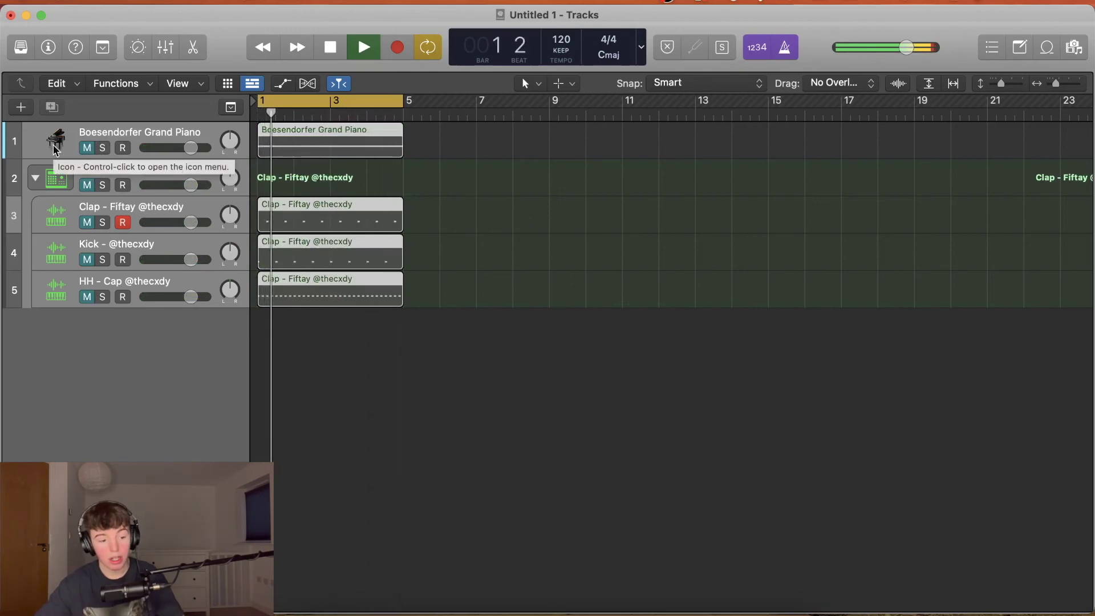
left_click(121, 209)
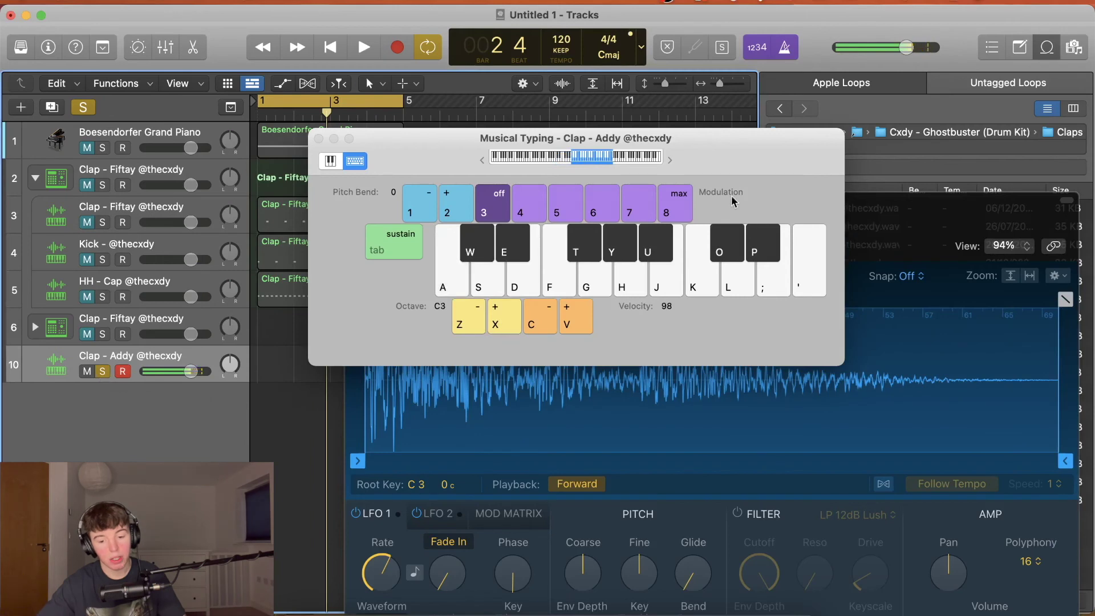
Close the Clap - Addy sampler window and move the Musical Typing keyboard slightly aside.
left_click(904, 223)
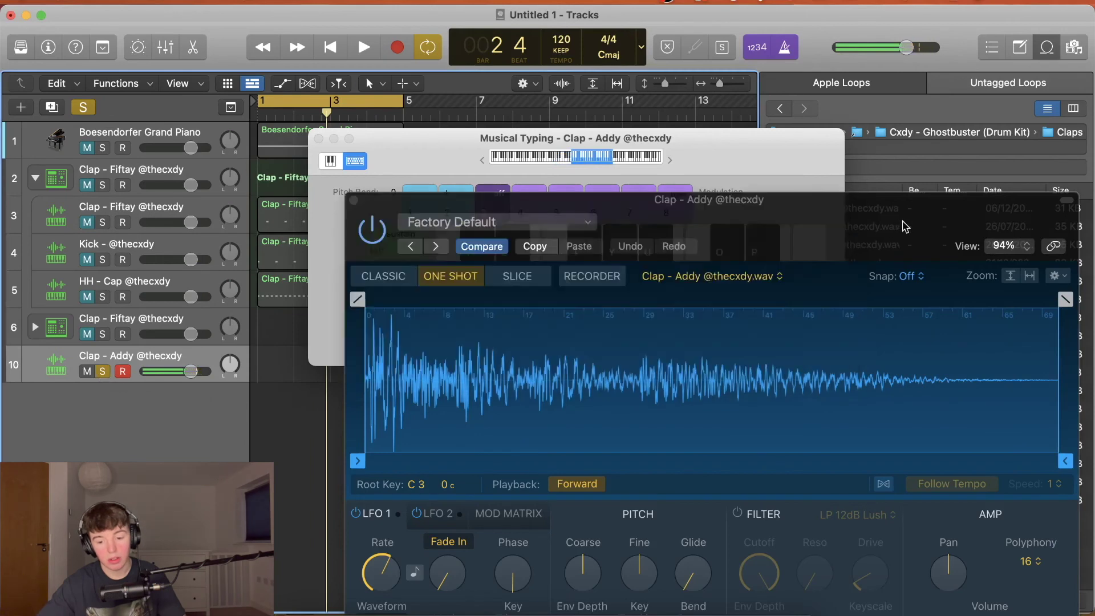
left_click(353, 200)
left_click_drag(429, 174, 461, 173)
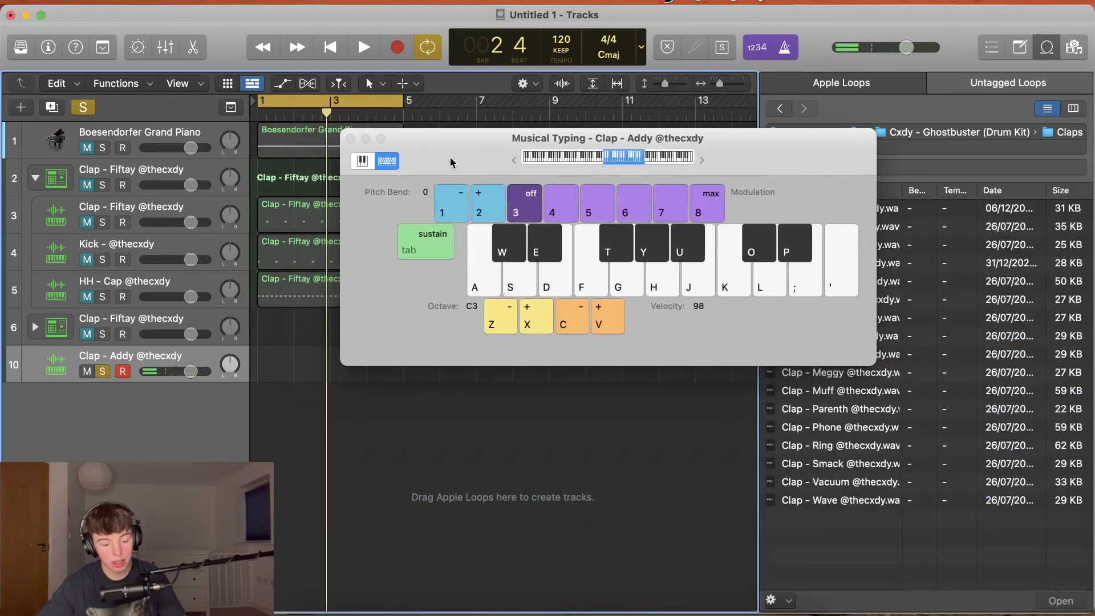
key("space")
key("space")
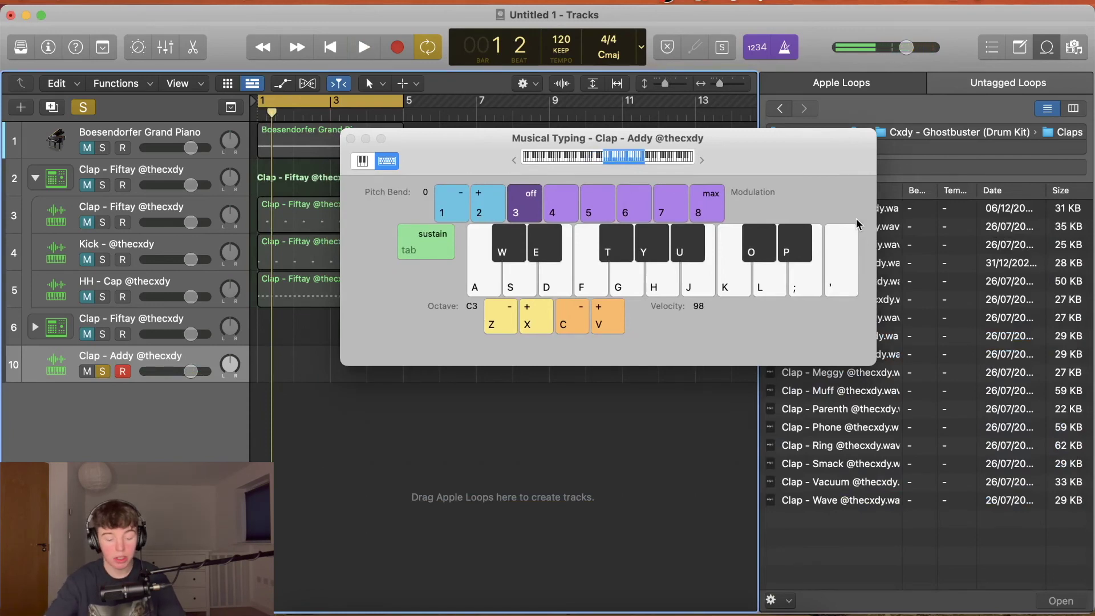
Record eight C3 clap hits over the four-bar cycle on the Clap - Addy track, stop, and hide Musical Typing.
key("r")
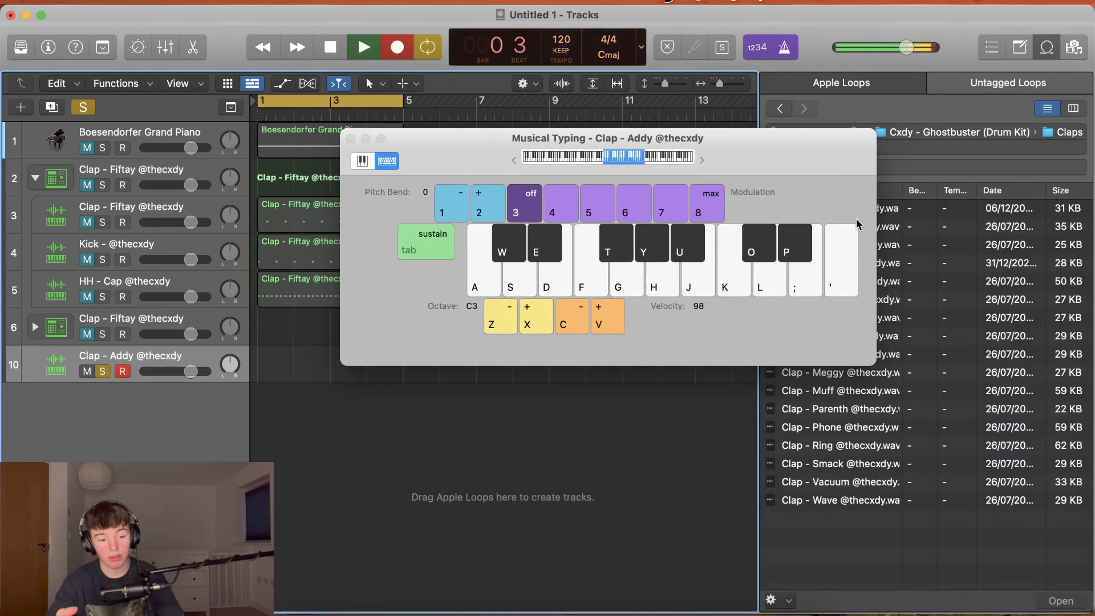
key("a")
key("a")
key("a")
key("a")
key("a")
key("a")
key("a")
key("a")
key("space")
key("super+k")
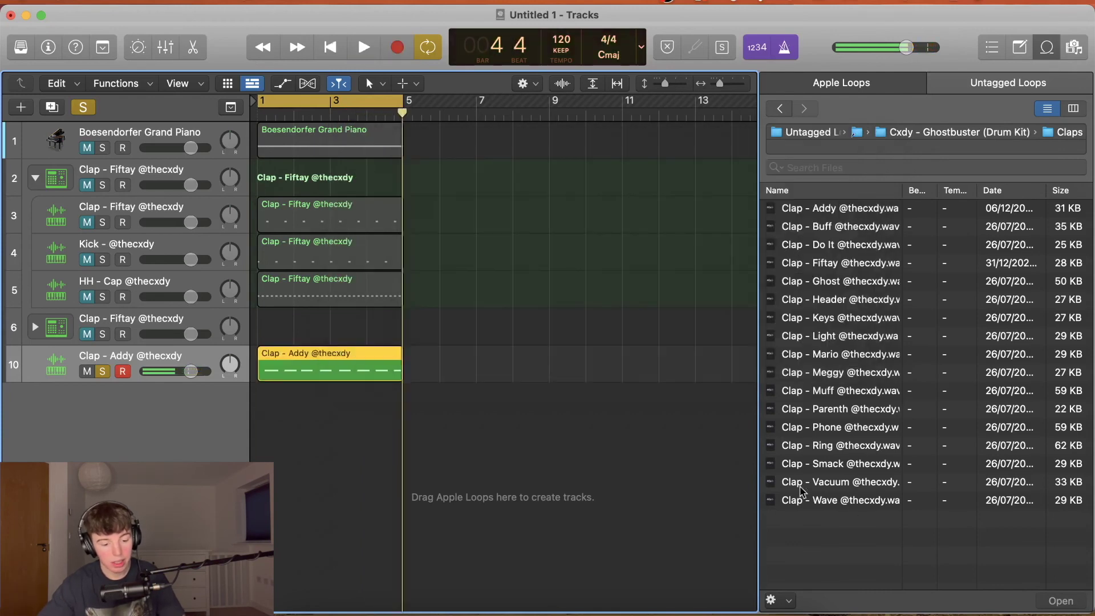
Play back the recorded clap region, lower the project tempo to 86 BPM, and listen to it again.
key("space")
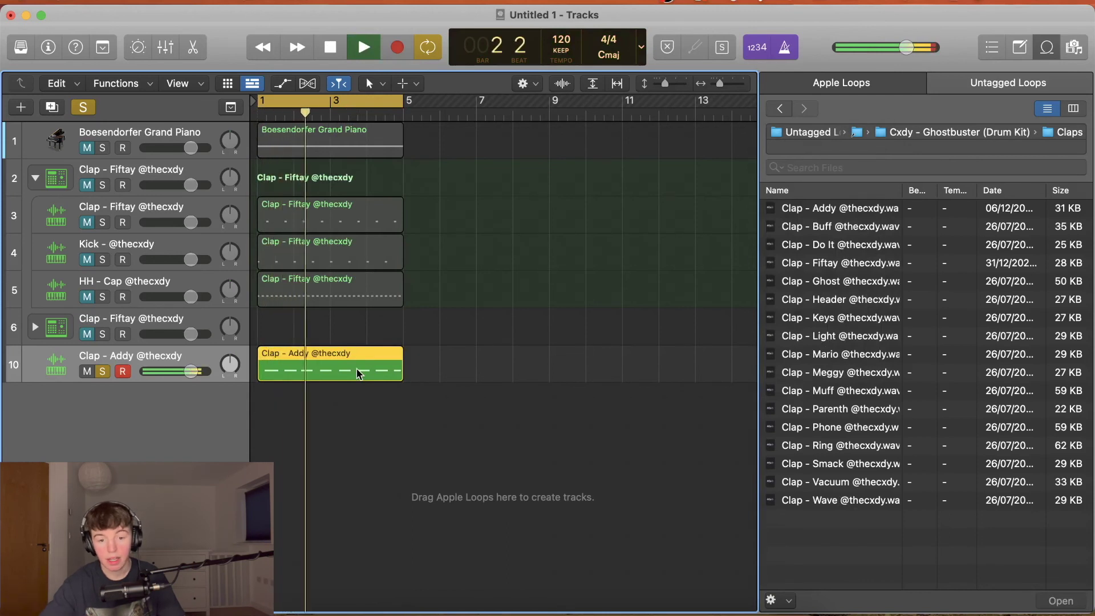
key("space")
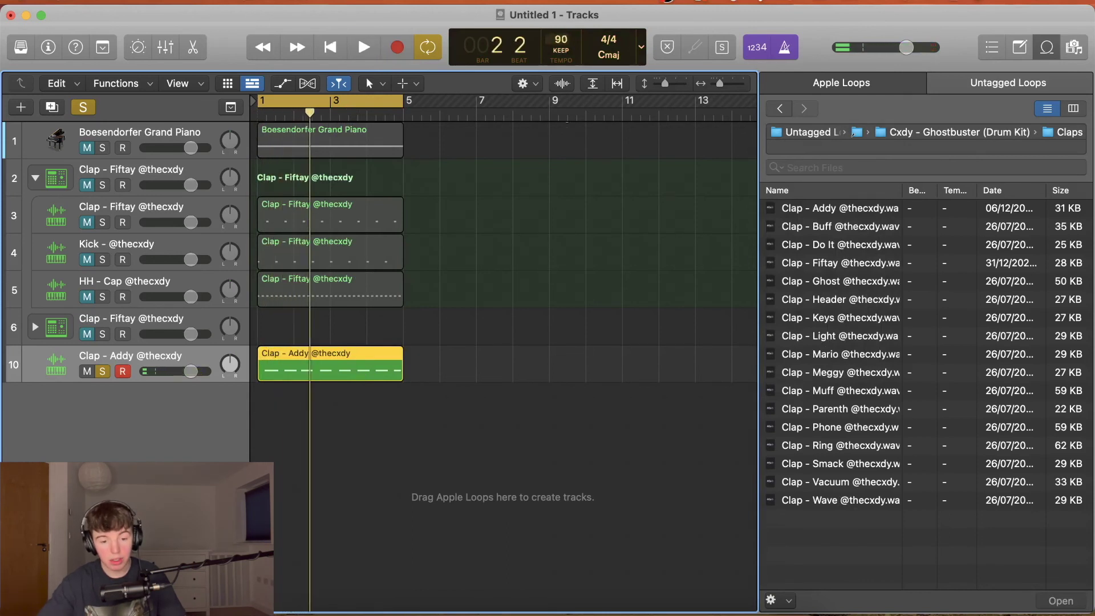
key("space")
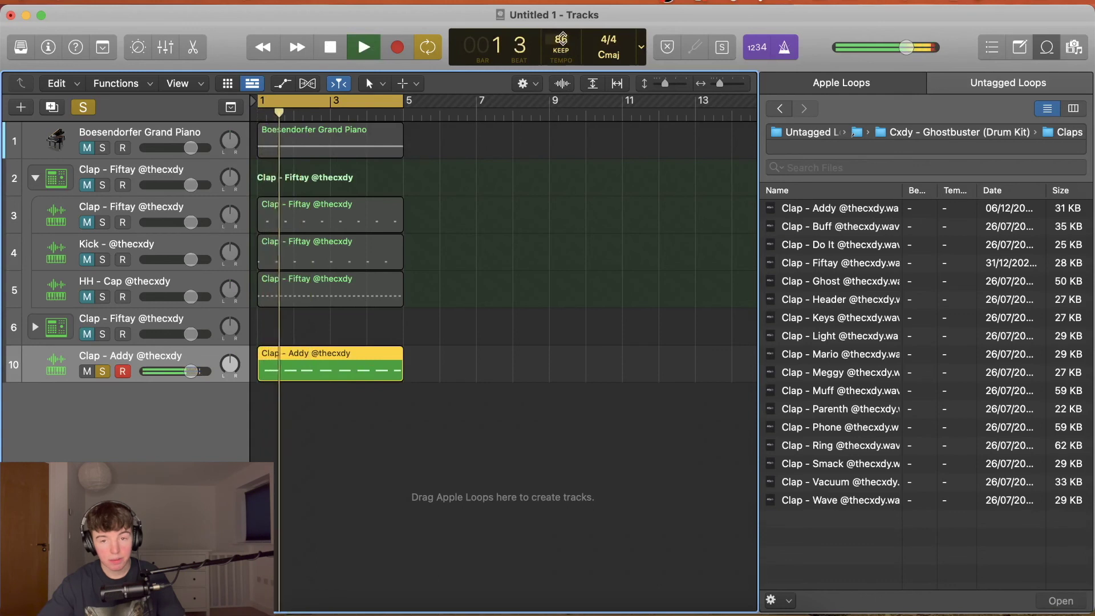
key("space")
Raise the project tempo to 284 BPM and play back the recorded clap region at that speed.
key("space")
key("space")
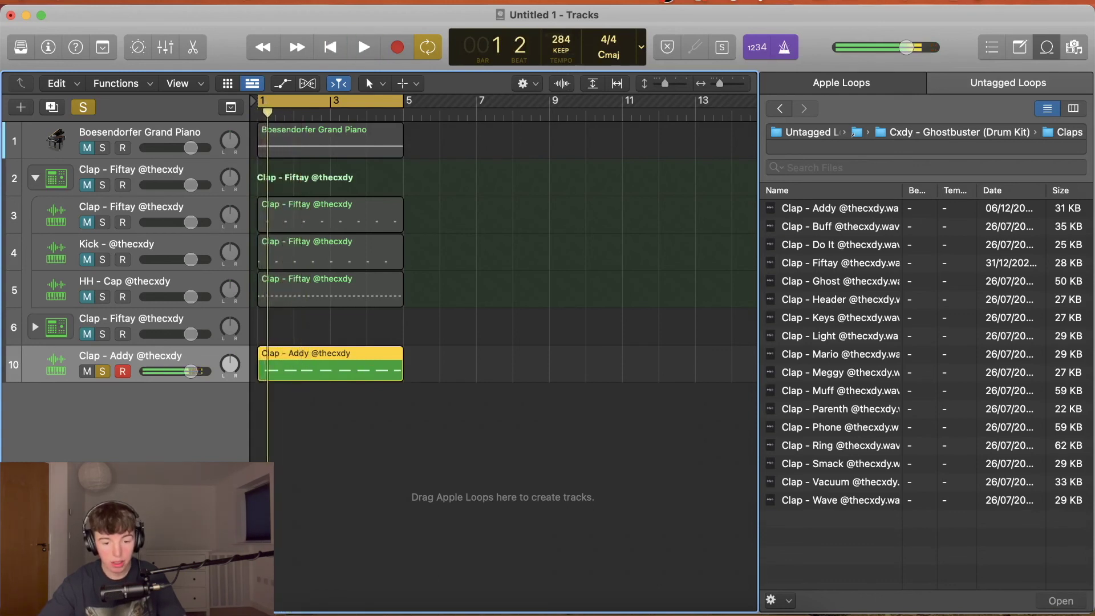
key("space")
key("space")
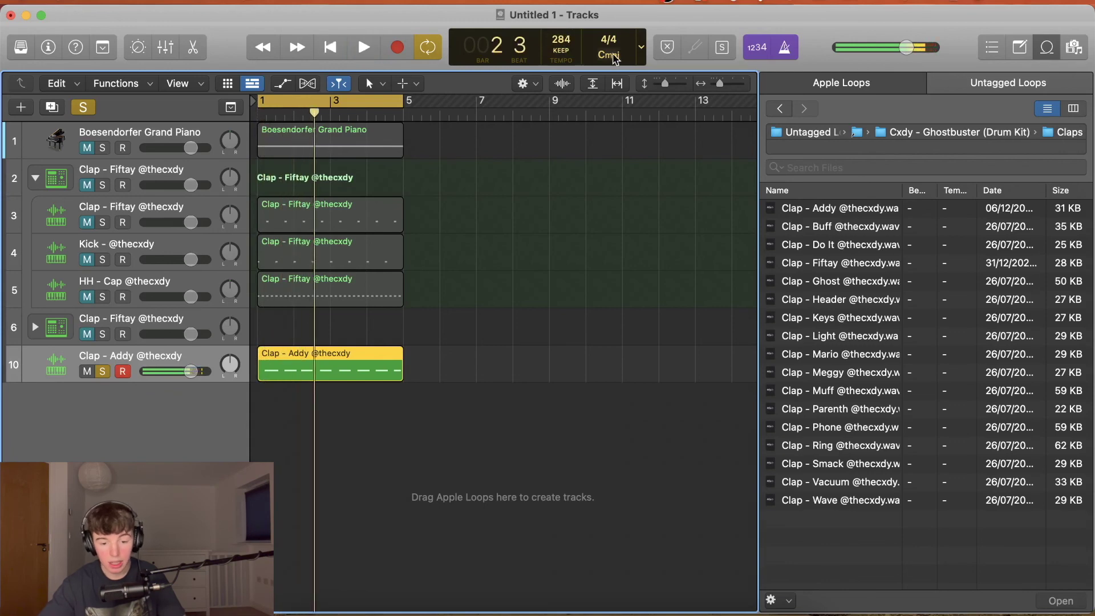